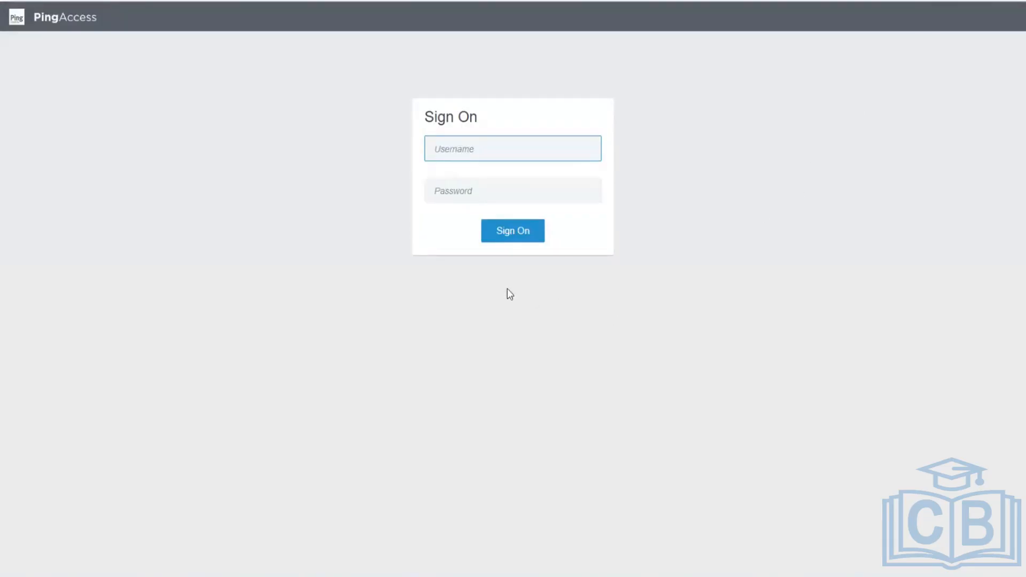
Sign on to PingAccess as Administrator with the account password
{"action": "left_click", "coordinate": [447, 147]}
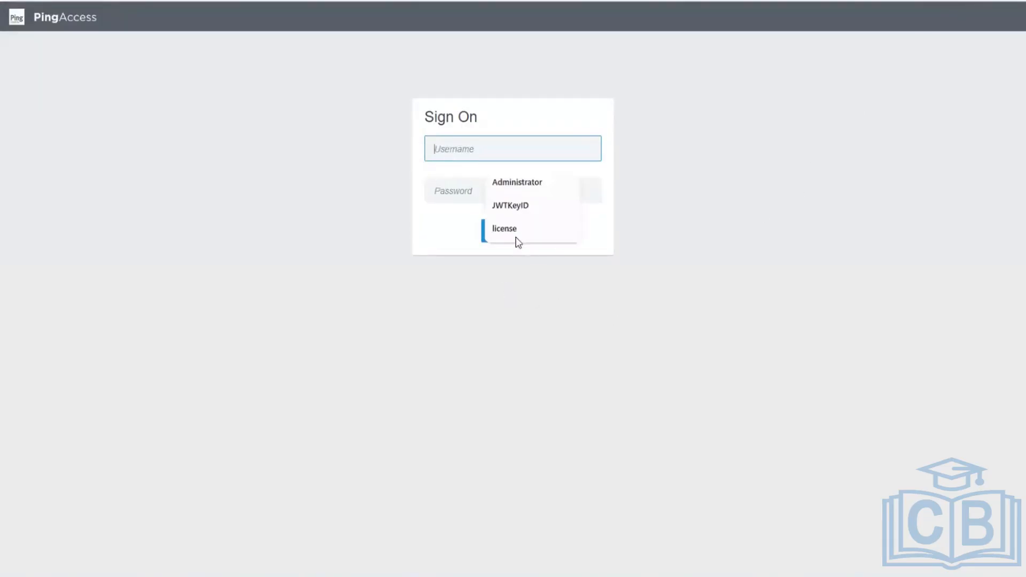
{"action": "left_click", "coordinate": [502, 187]}
{"action": "left_click", "coordinate": [502, 188]}
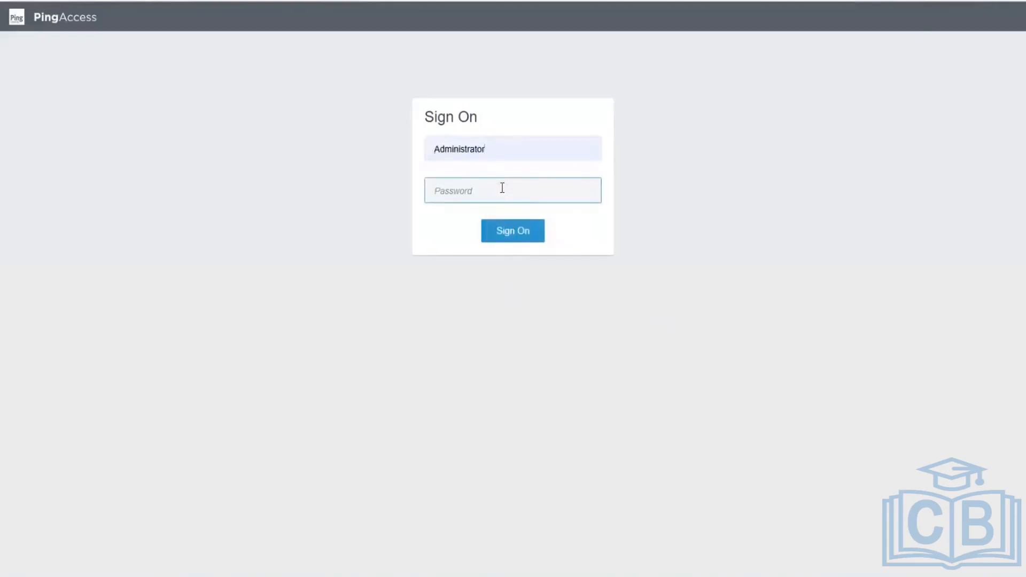
{"action": "type", "text": "••"}
{"action": "key", "text": "BackSpace"}
{"action": "key", "text": "BackSpace"}
{"action": "type", "text": "••••••••••"}
{"action": "key", "text": "Return"}
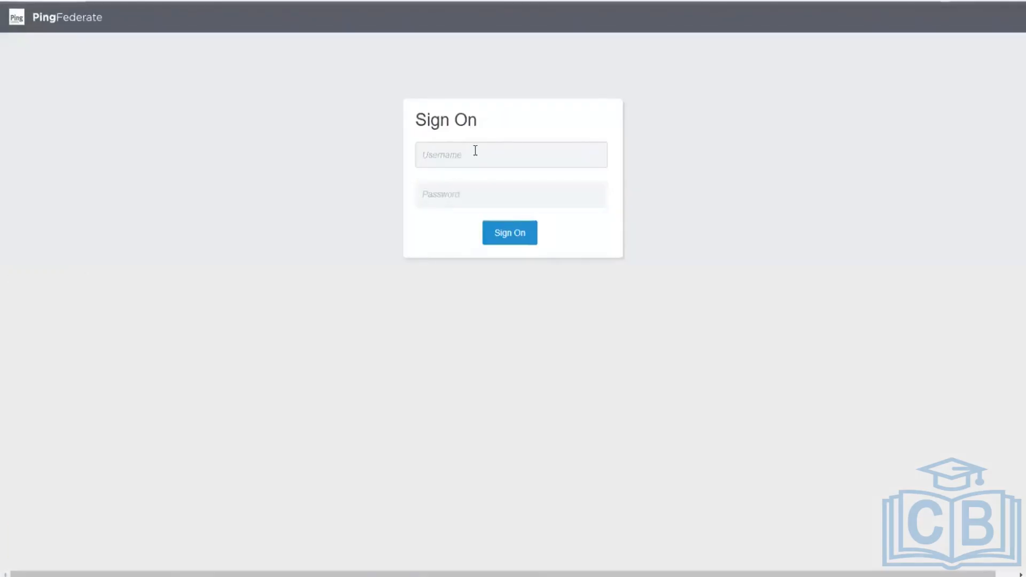
Try to sign on to PingFederate with the saved account username and its password
{"action": "left_click", "coordinate": [473, 155]}
{"action": "left_click", "coordinate": [496, 187]}
{"action": "left_click", "coordinate": [450, 183]}
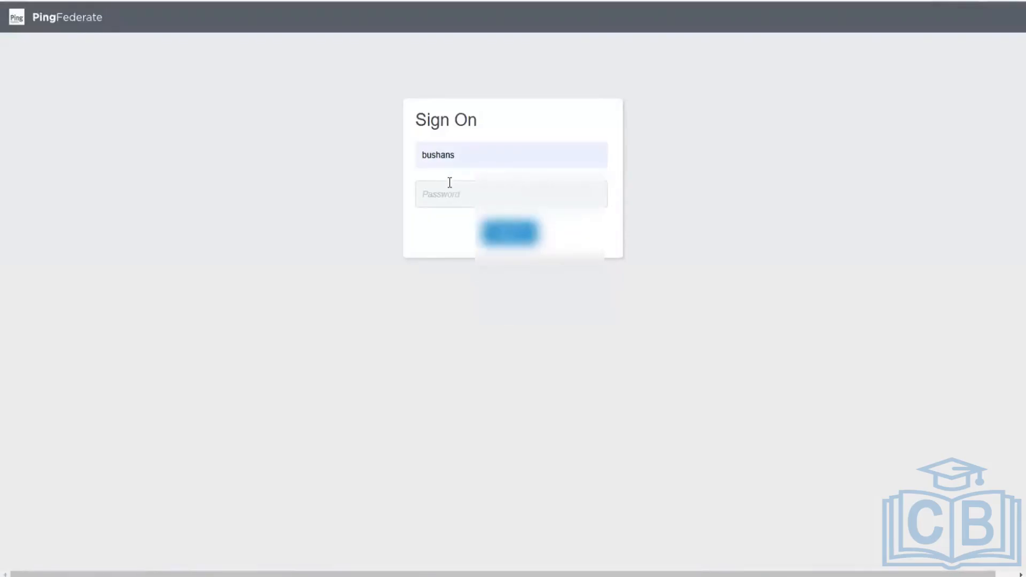
{"action": "type", "text": "••••••"}
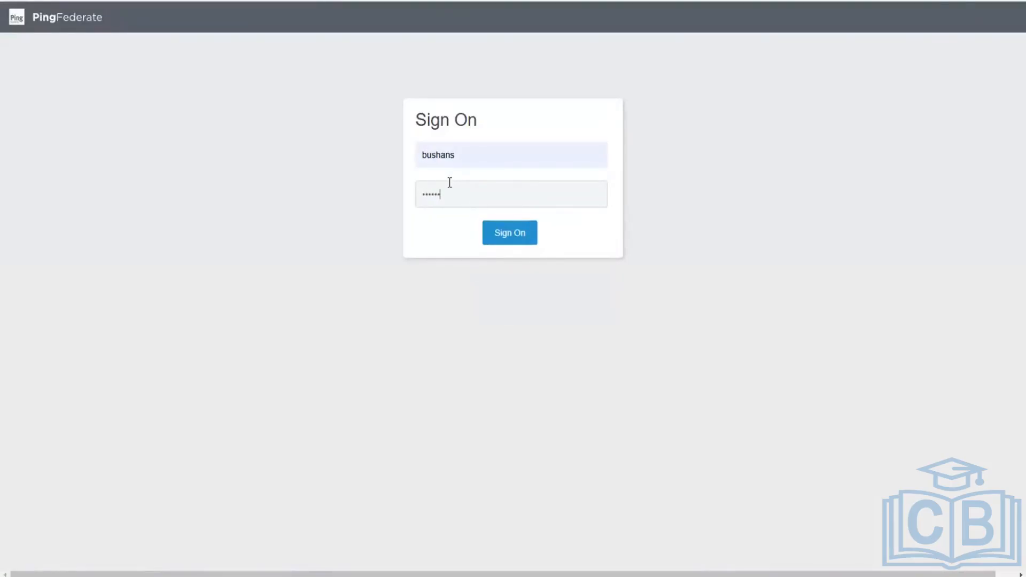
{"action": "type", "text": "•••"}
{"action": "key", "text": "Return"}
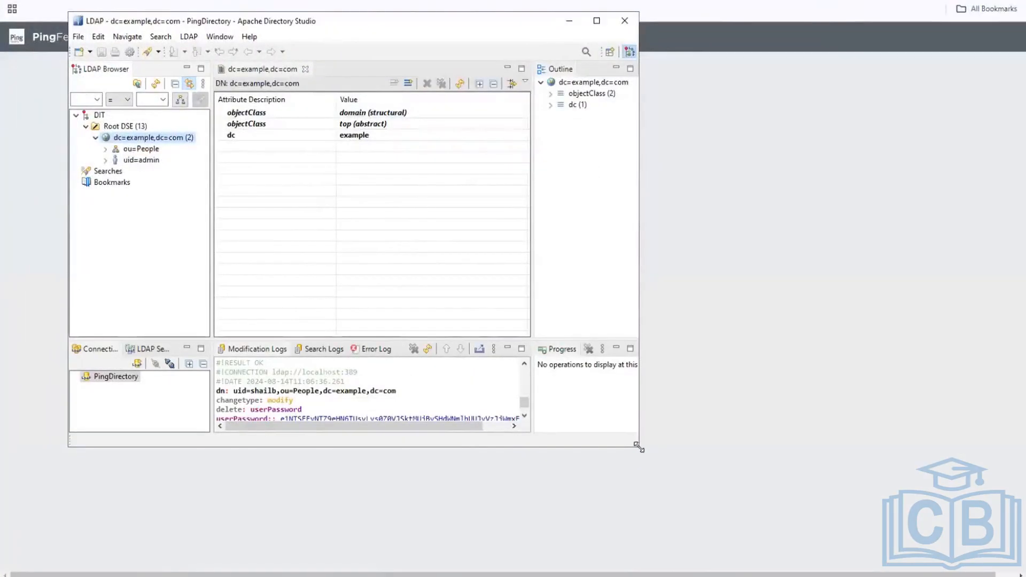
In Apache Directory Studio, enlarge the window and examine the attributes of user entries under ou=People, including uid=user.1
{"action": "left_click_drag", "start_coordinate": [638, 447], "coordinate": [878, 518]}
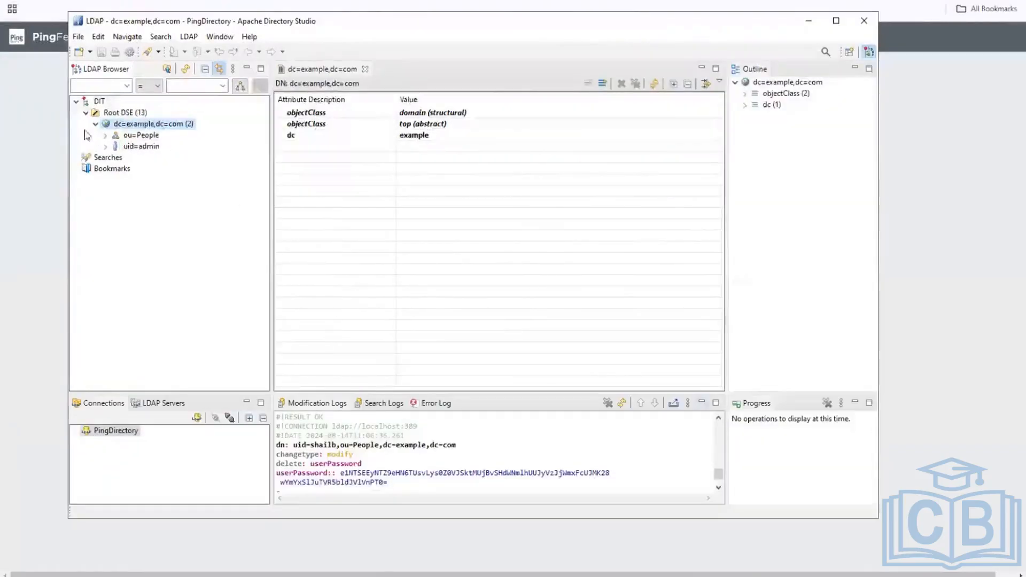
{"action": "left_click", "coordinate": [105, 135]}
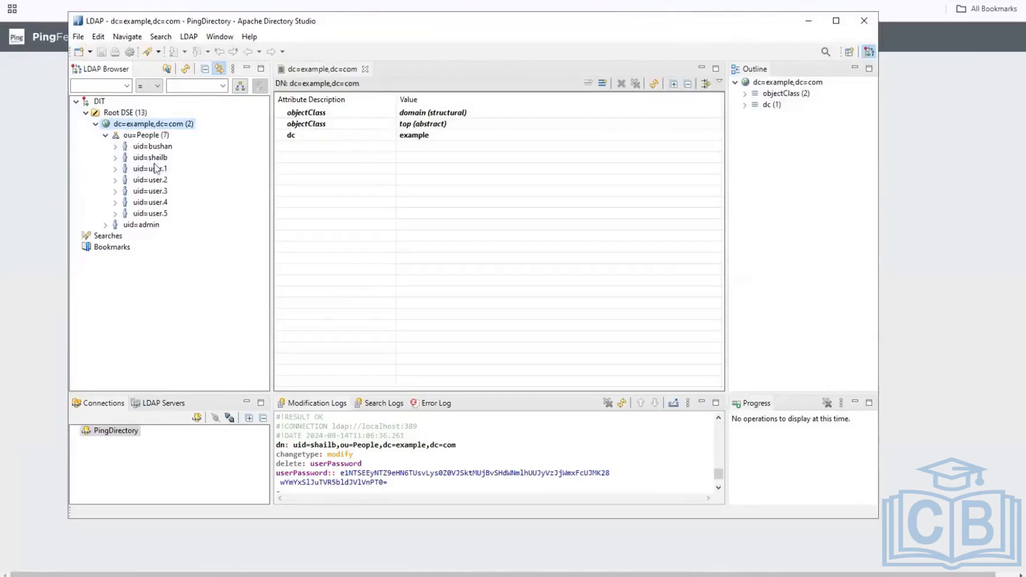
{"action": "left_click", "coordinate": [154, 169]}
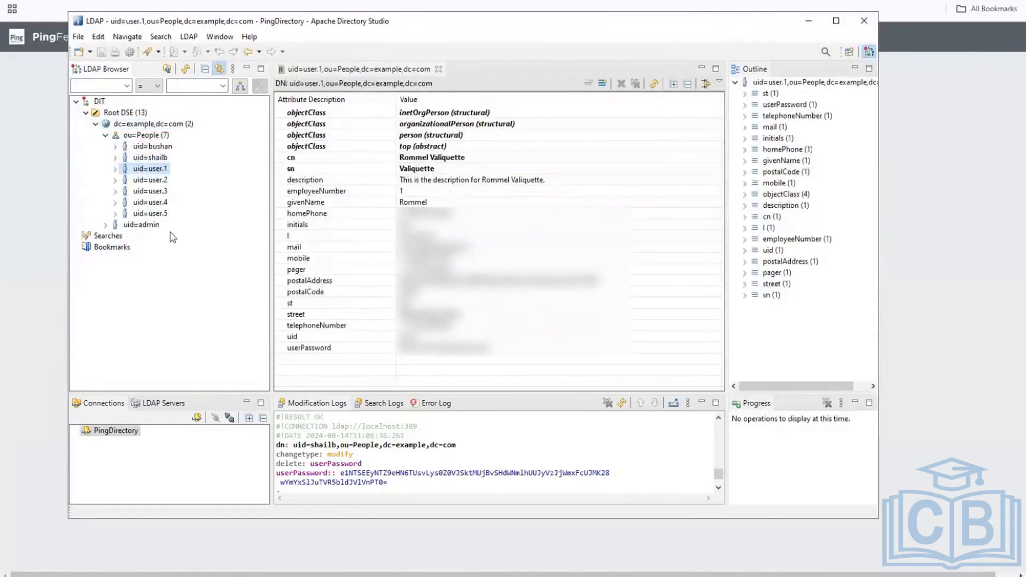
{"action": "left_click", "coordinate": [171, 147]}
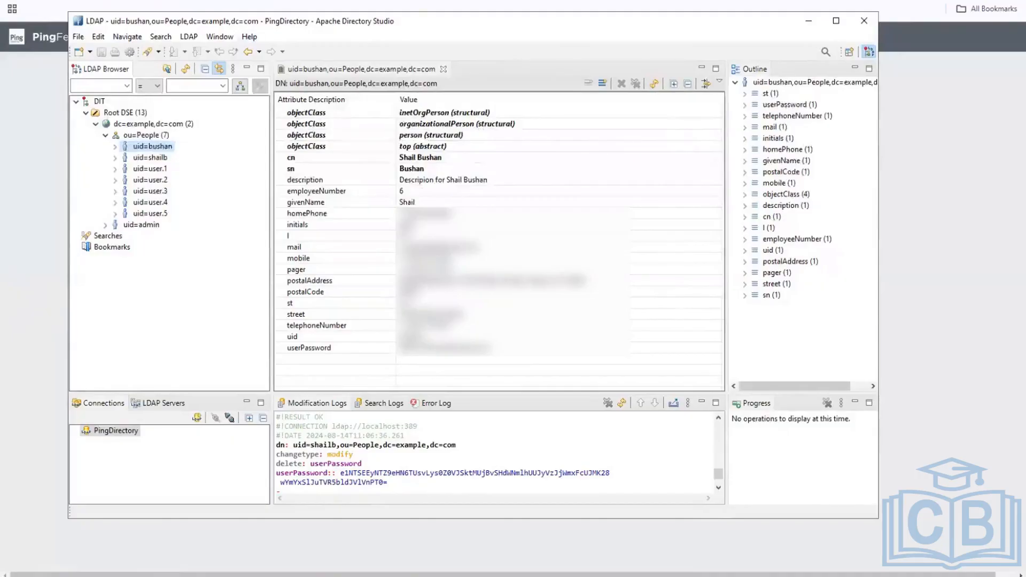
Return to the PingFederate sign-on page and sign on with the account password
{"action": "left_click", "coordinate": [393, 8]}
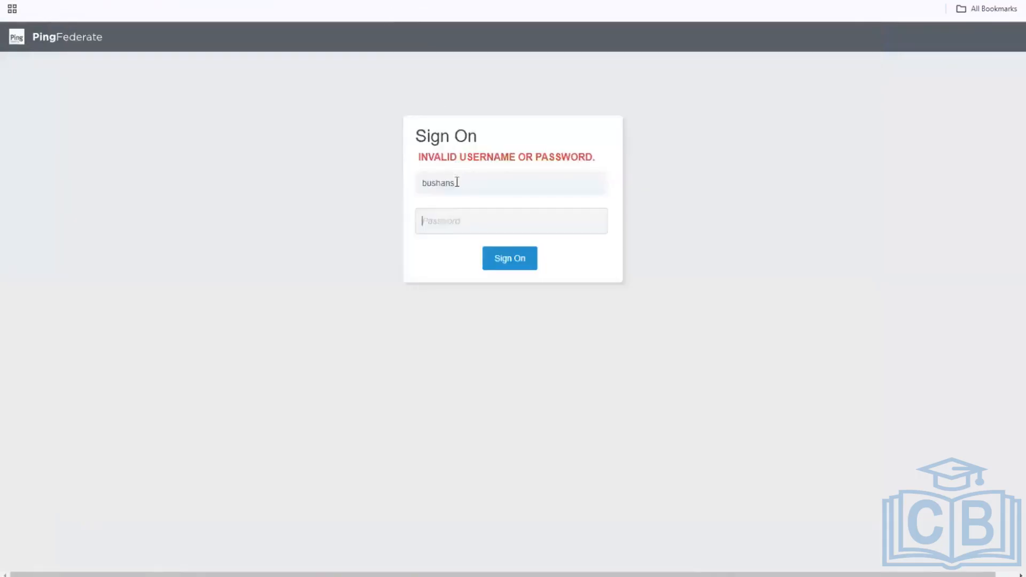
{"action": "left_click", "coordinate": [455, 216]}
{"action": "type", "text": "*********"}
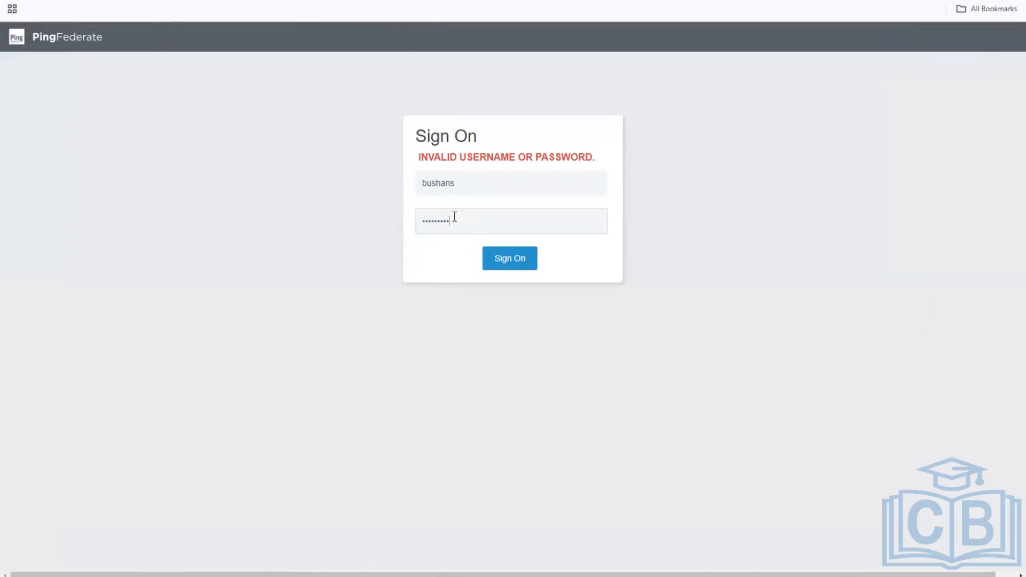
{"action": "left_click", "coordinate": [503, 268]}
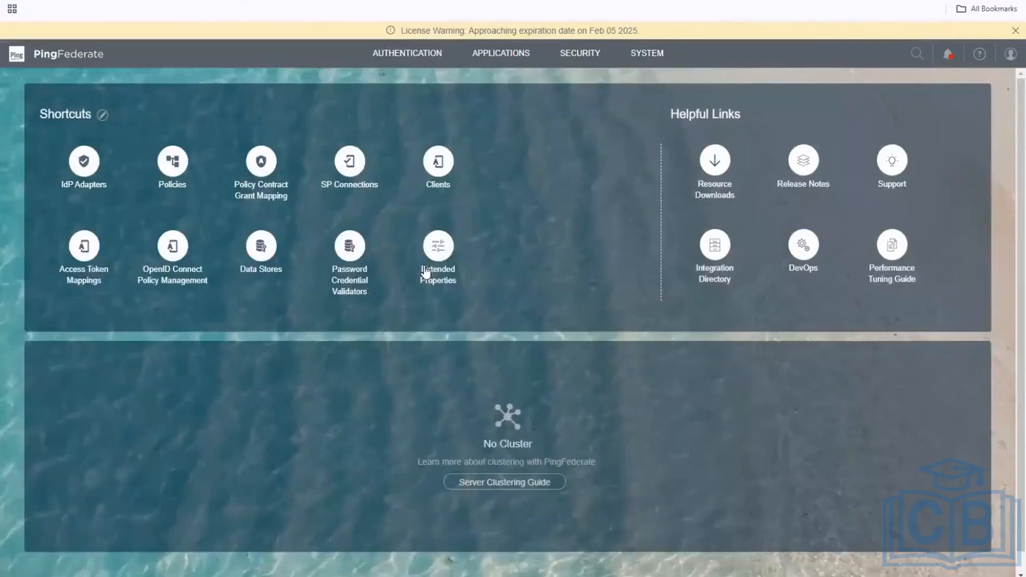
Open the access token attribute contract of the JWT access token management instance
{"action": "left_click", "coordinate": [507, 60]}
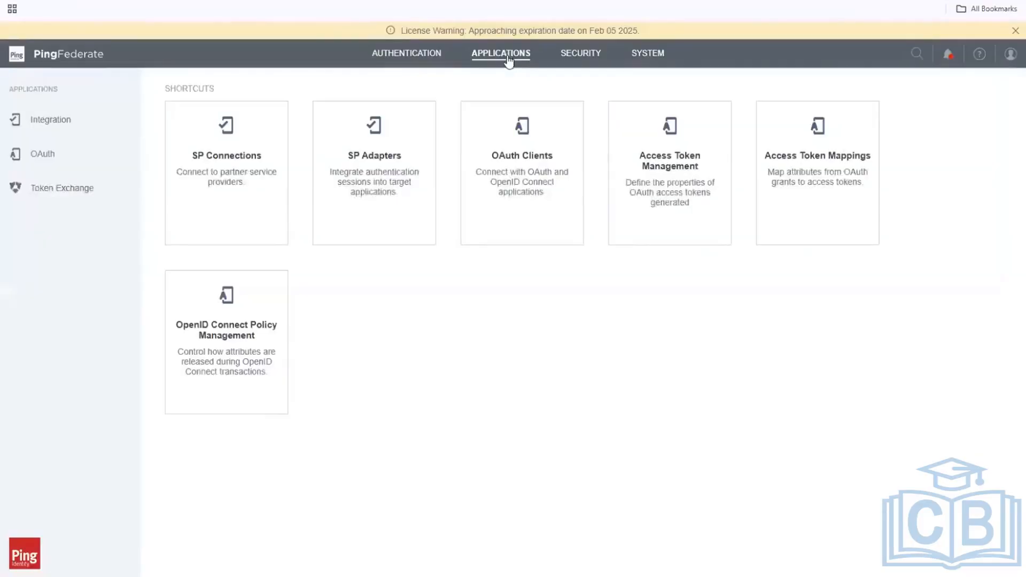
{"action": "left_click", "coordinate": [660, 205]}
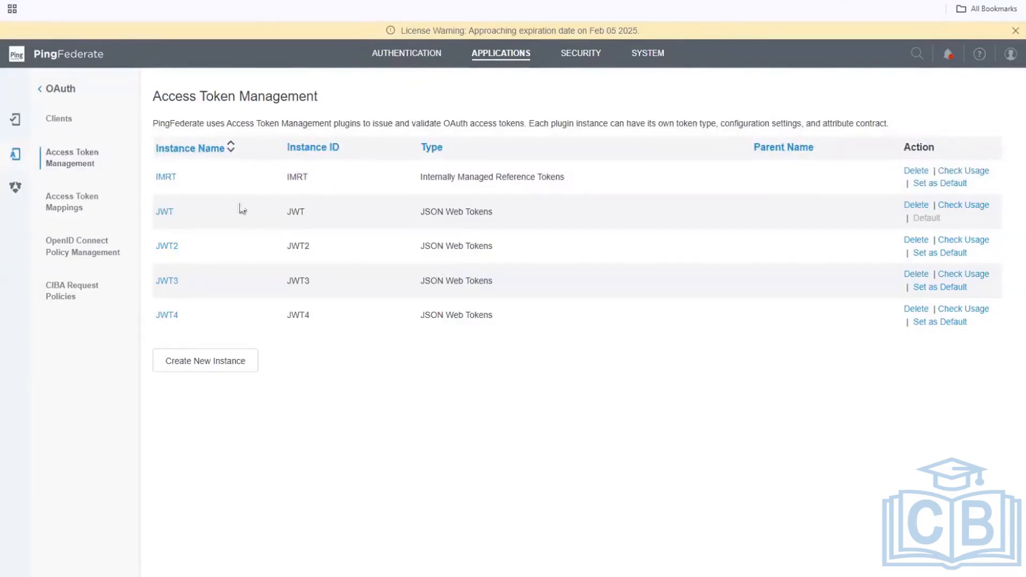
{"action": "left_click", "coordinate": [165, 215]}
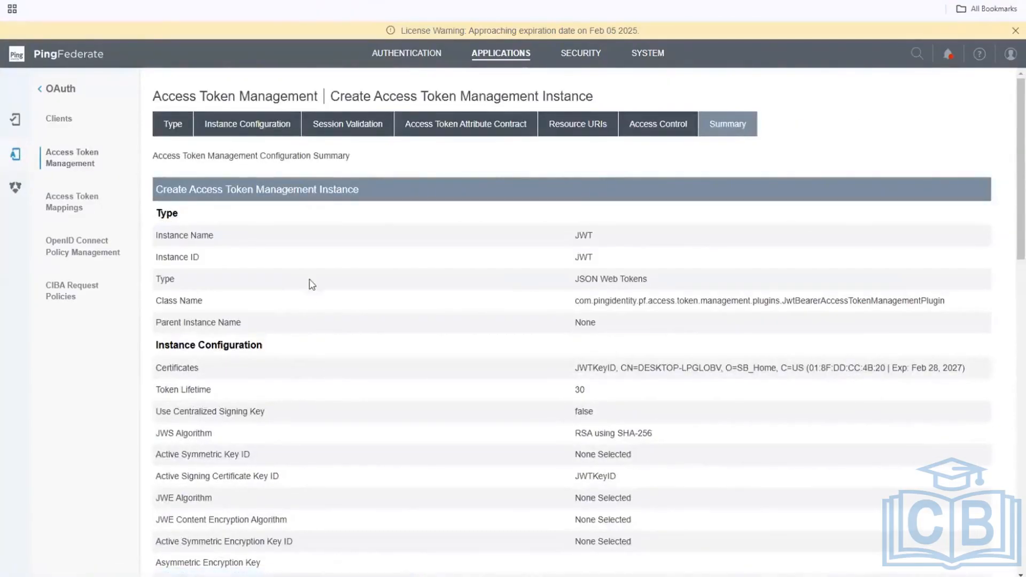
{"action": "left_click", "coordinate": [465, 132]}
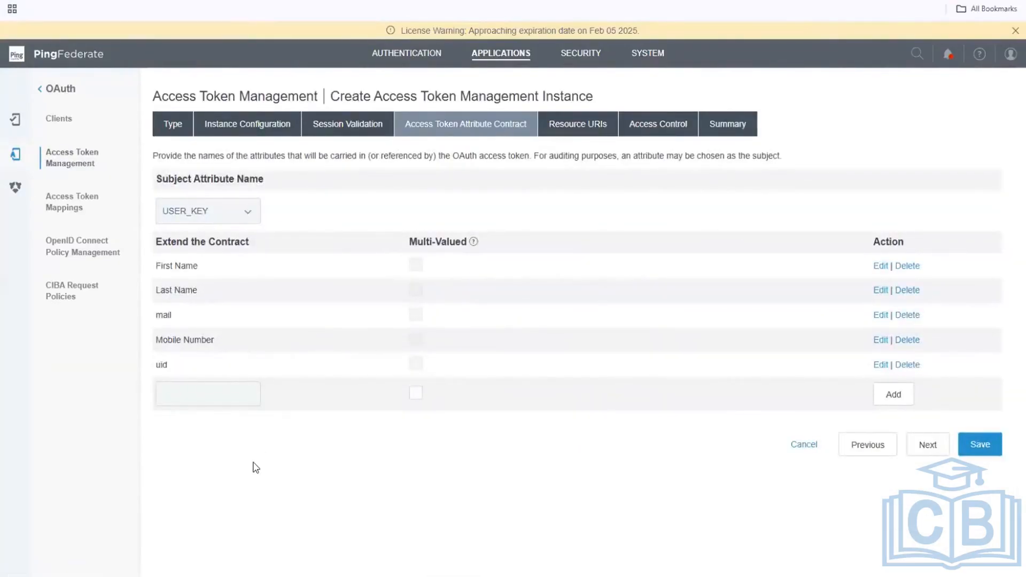
{"action": "left_click", "coordinate": [909, 405]}
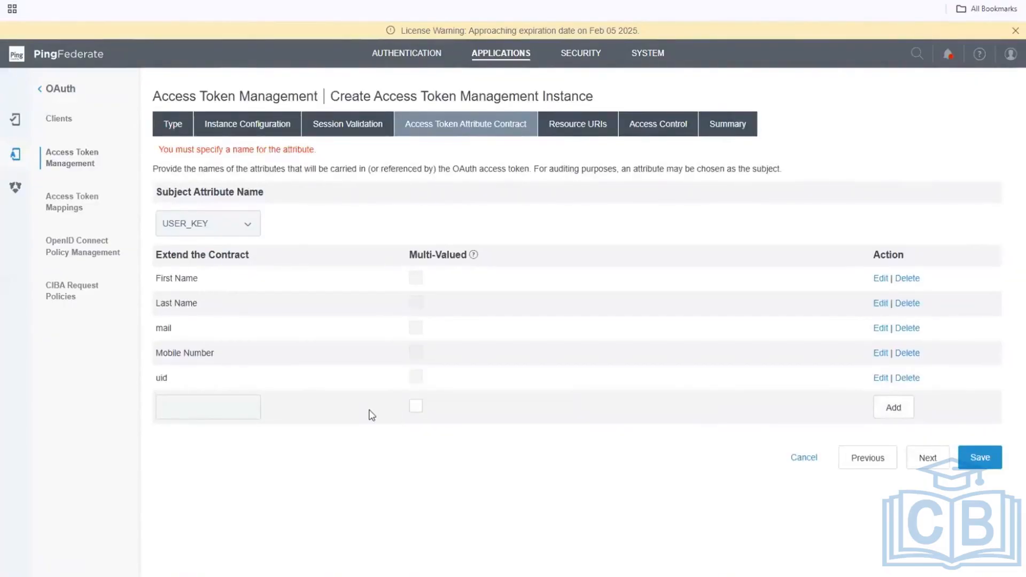
{"action": "left_click", "coordinate": [202, 407]}
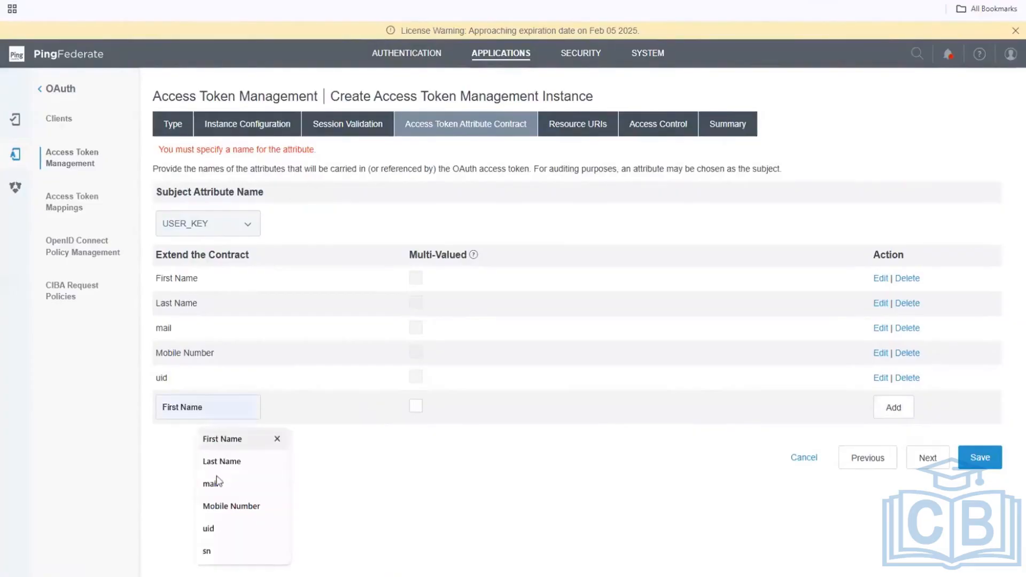
{"action": "type", "text": "l"}
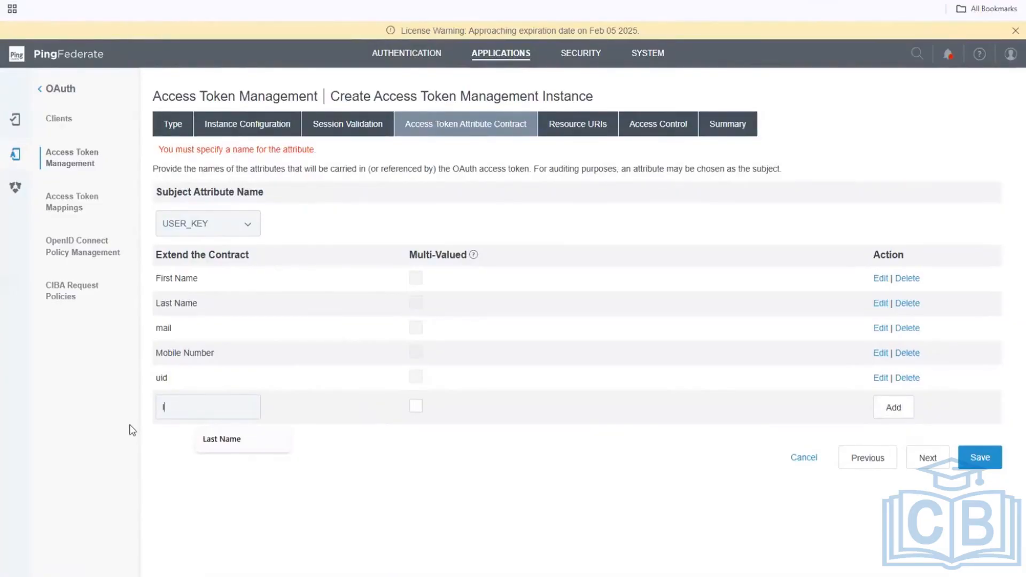
{"action": "left_click", "coordinate": [898, 412]}
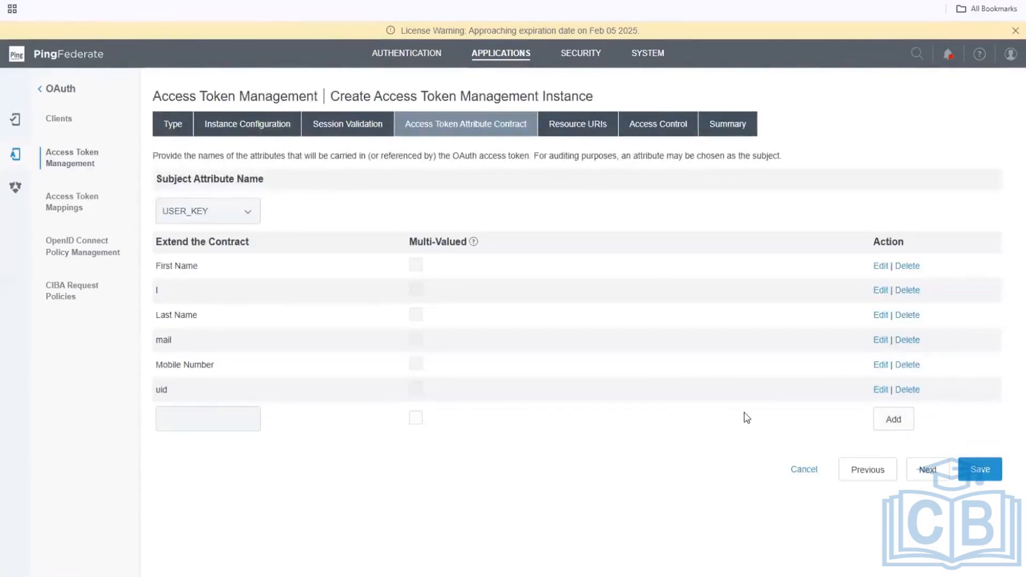
{"action": "left_click", "coordinate": [908, 290]}
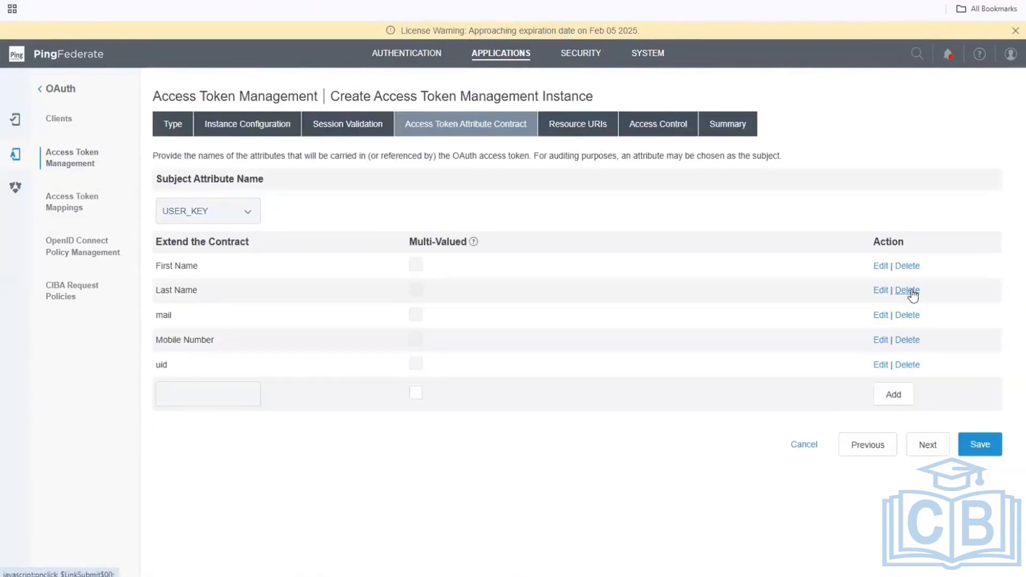
Extend the JWT access token attribute contract with a Country attribute and save the instance
{"action": "left_click", "coordinate": [206, 394]}
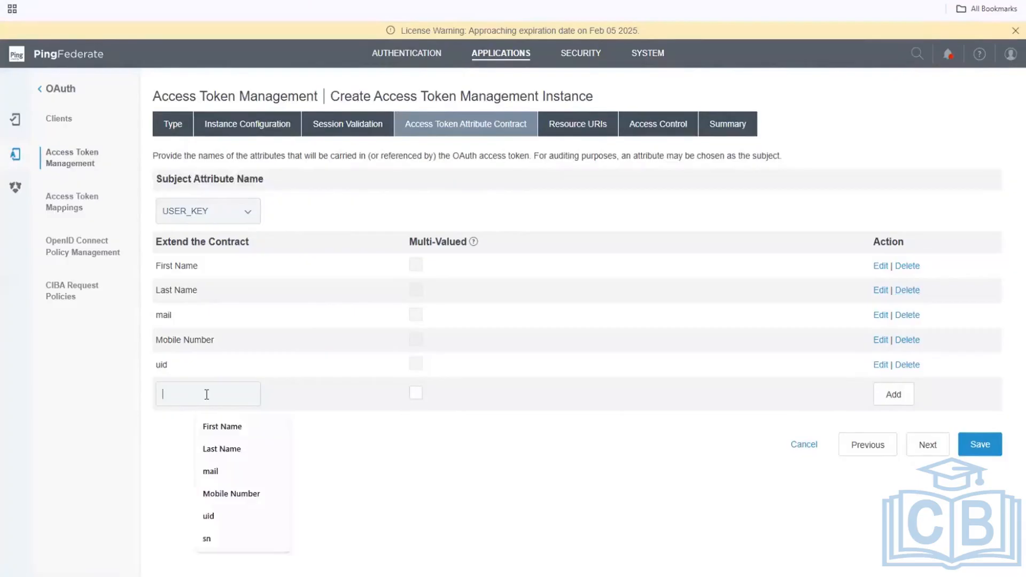
{"action": "type", "text": "Co"}
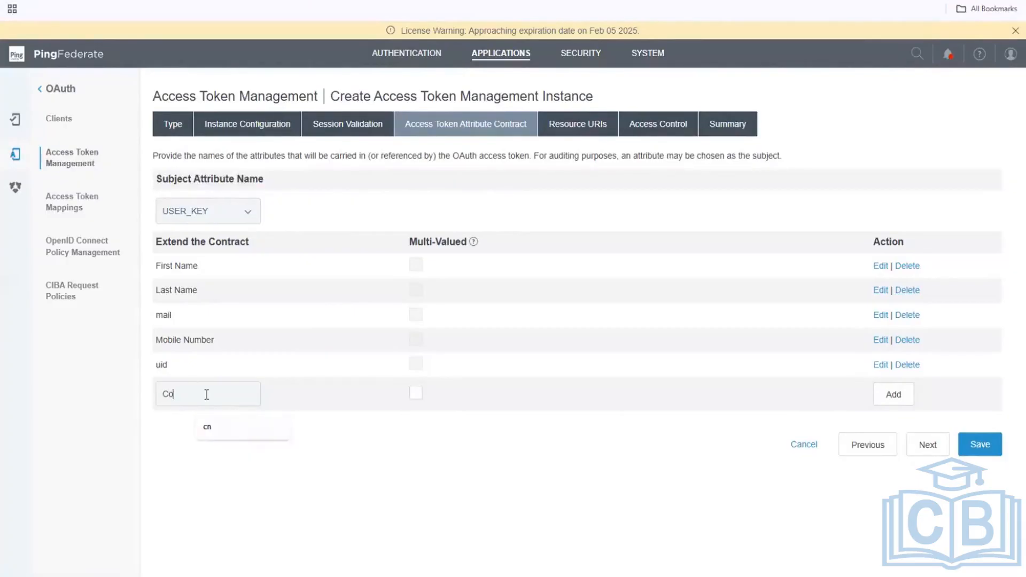
{"action": "type", "text": "untry"}
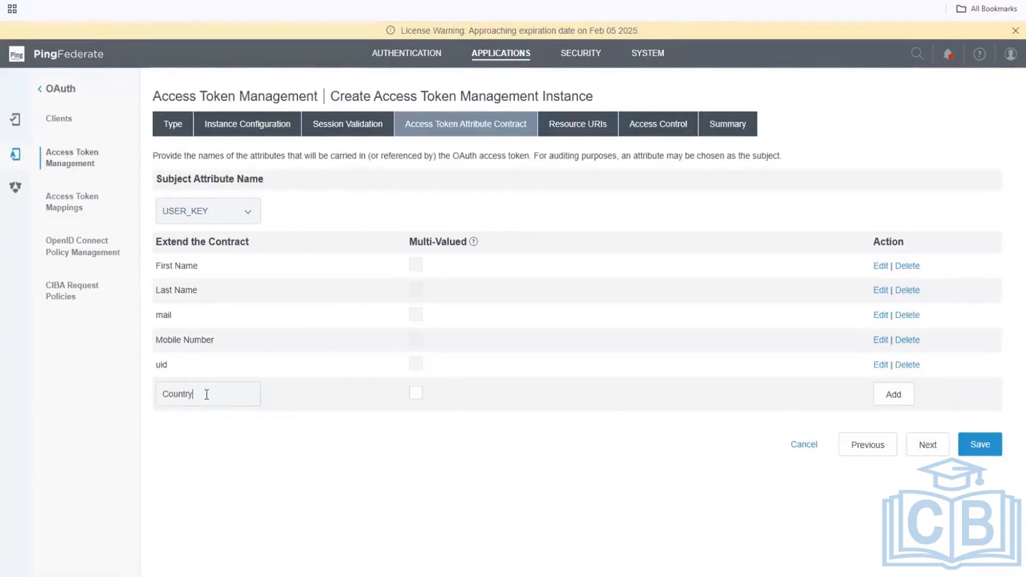
{"action": "left_click", "coordinate": [896, 404]}
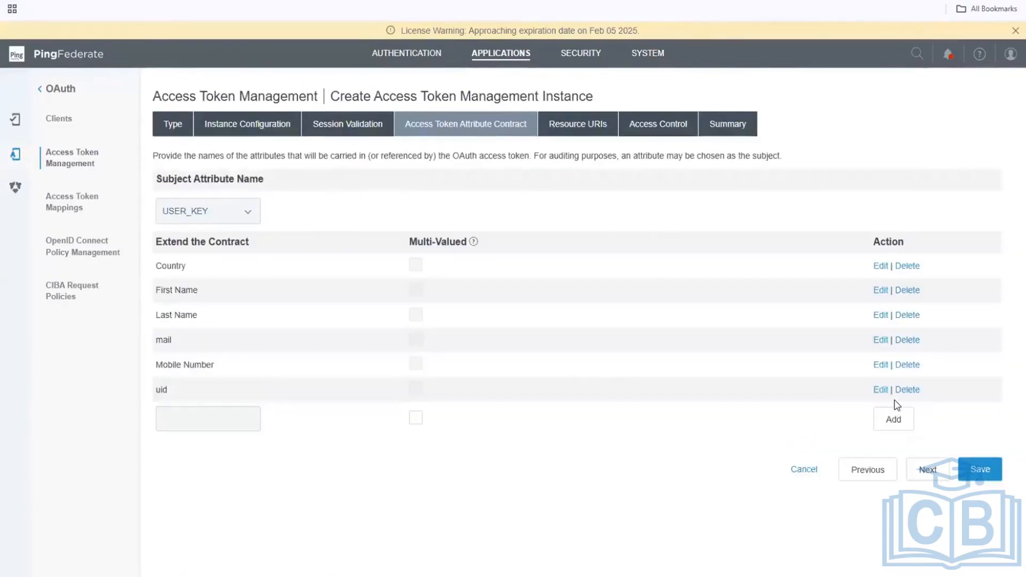
{"action": "left_click", "coordinate": [991, 471]}
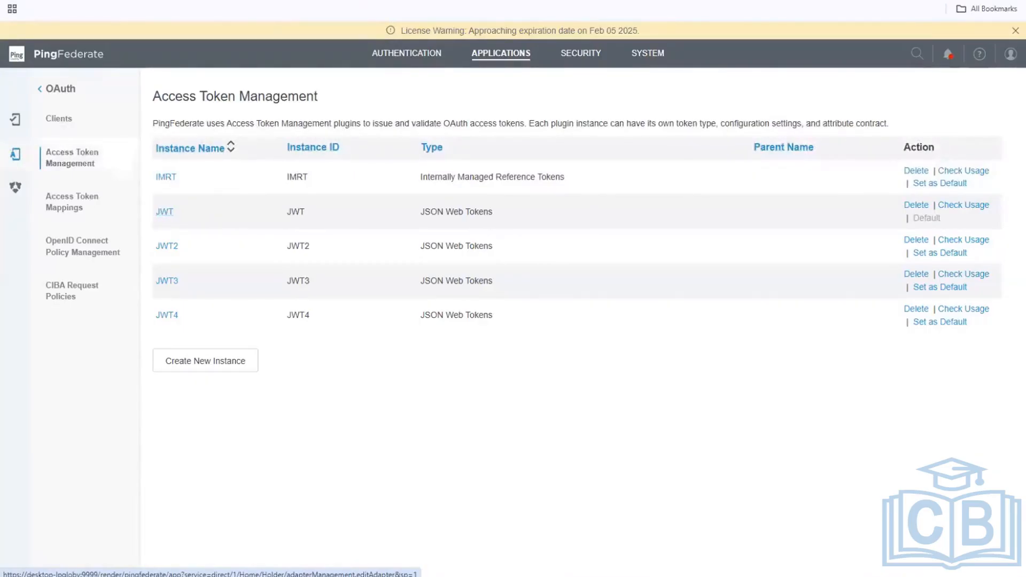
Review the summary of the PolContract1 access token mapping for the IMRT manager
{"action": "left_click", "coordinate": [80, 214]}
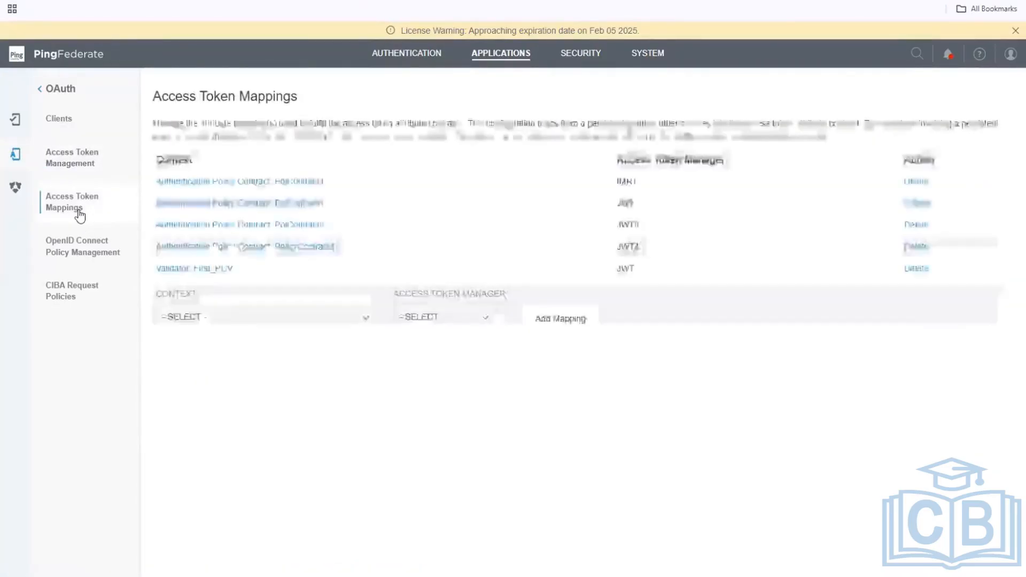
{"action": "left_click", "coordinate": [184, 182]}
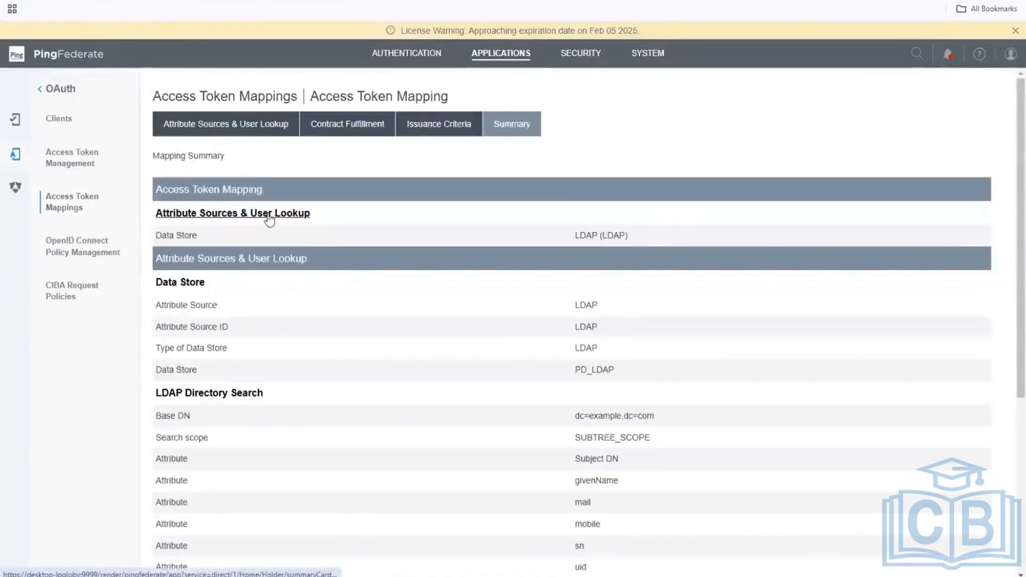
{"action": "scroll", "coordinate": [269, 220], "scroll_direction": "down", "scroll_amount": 4}
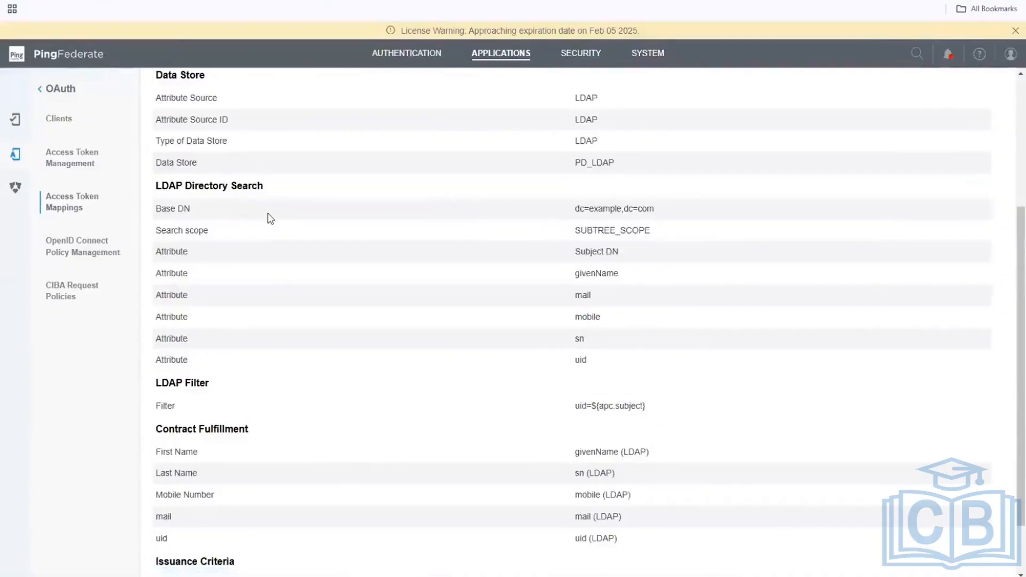
{"action": "scroll", "coordinate": [269, 218], "scroll_direction": "down", "scroll_amount": 2}
{"action": "scroll", "coordinate": [269, 218], "scroll_direction": "up", "scroll_amount": 5}
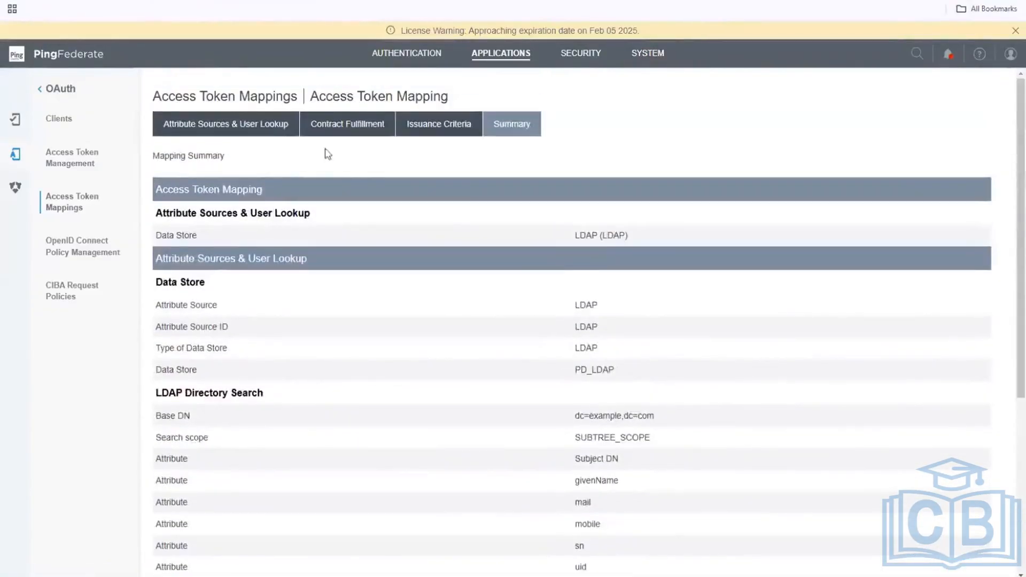
Open the contract fulfillment of the PolContract1 access token mapping for the JWT manager and check the source options for Country
{"action": "left_click", "coordinate": [64, 212]}
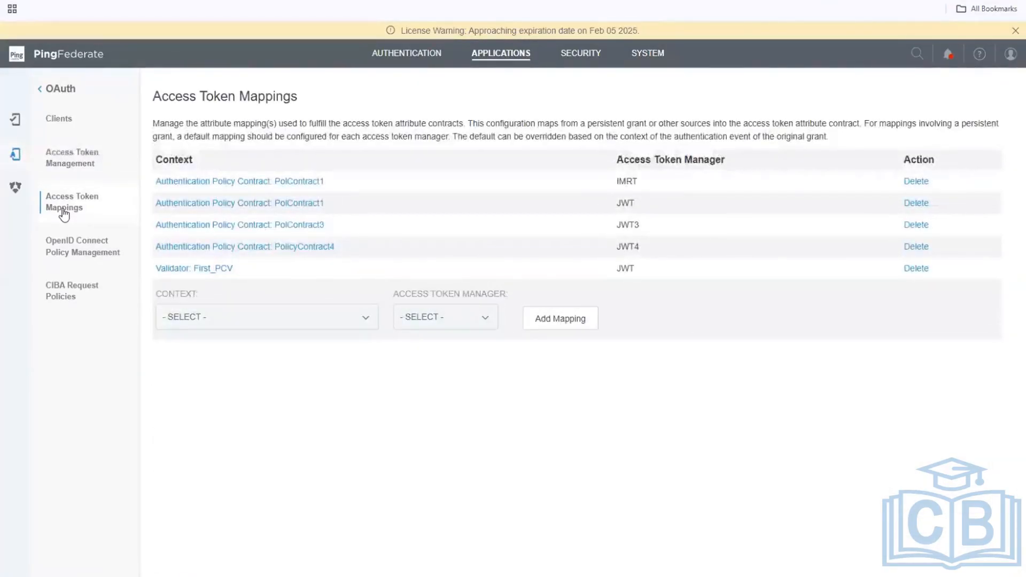
{"action": "left_click", "coordinate": [292, 209]}
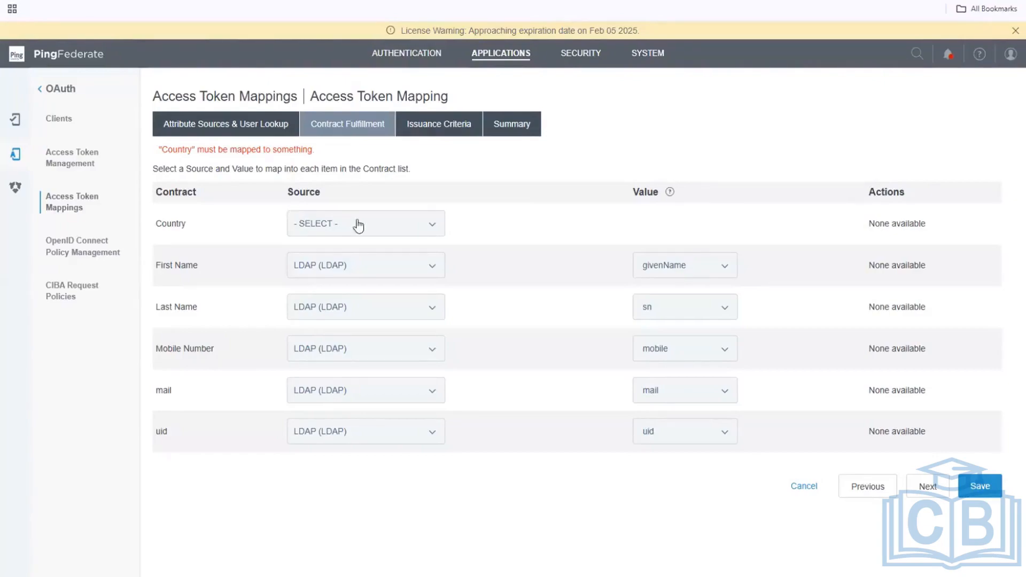
{"action": "left_click", "coordinate": [432, 230]}
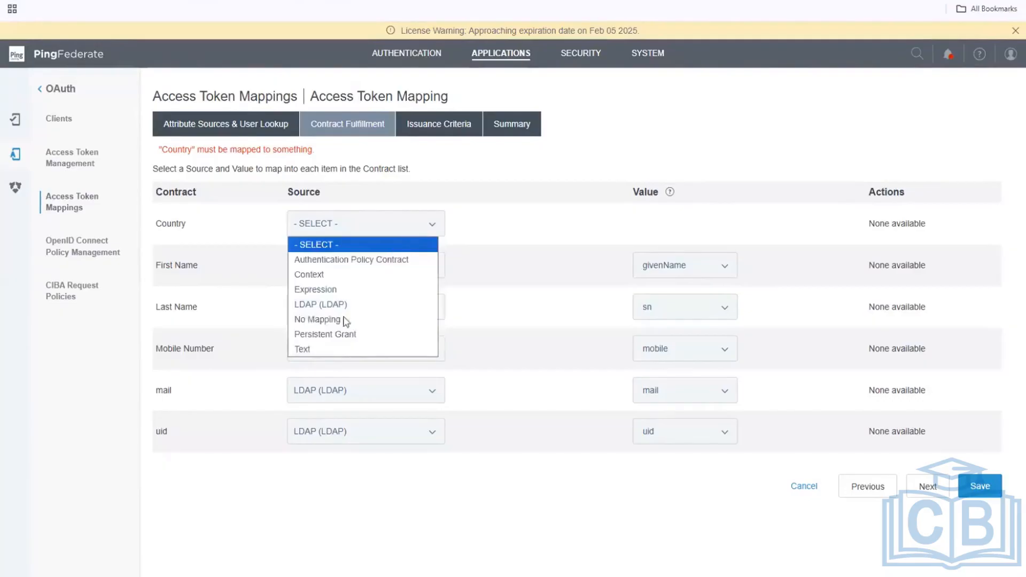
{"action": "left_click", "coordinate": [529, 239]}
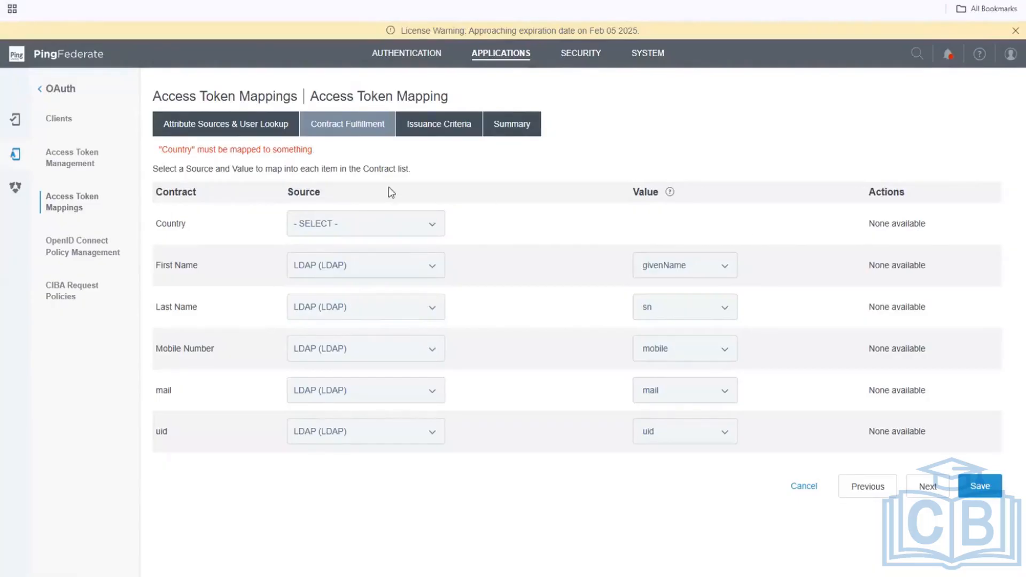
Open the LDAP directory search settings of the mapping's LDAP attribute source
{"action": "left_click", "coordinate": [243, 128]}
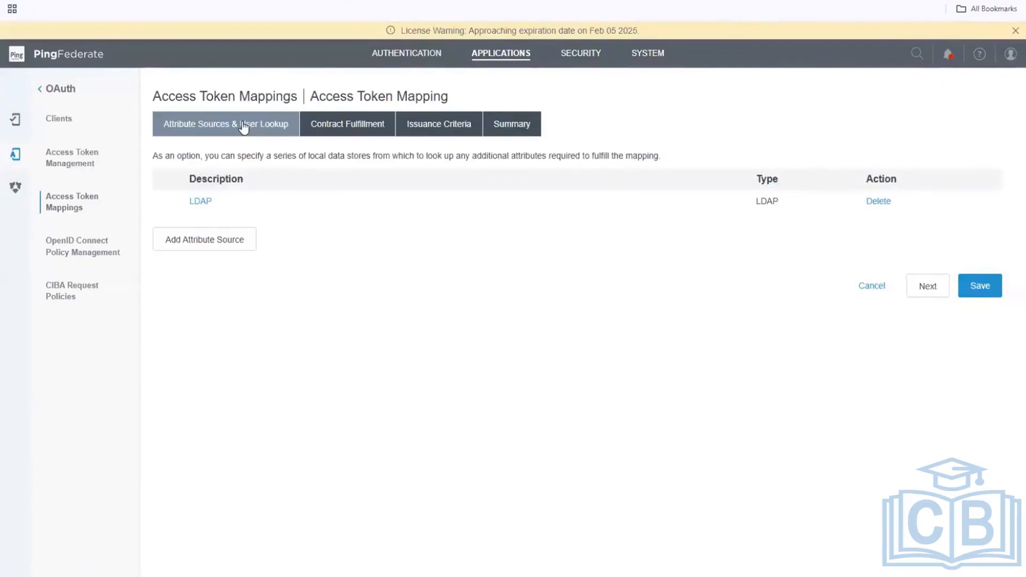
{"action": "left_click", "coordinate": [200, 201]}
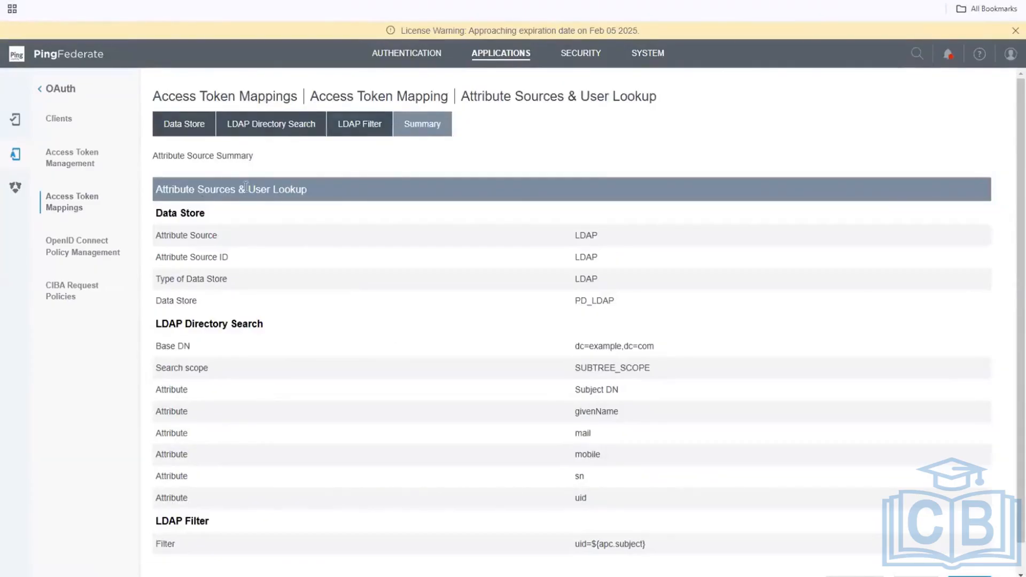
{"action": "left_click", "coordinate": [248, 138]}
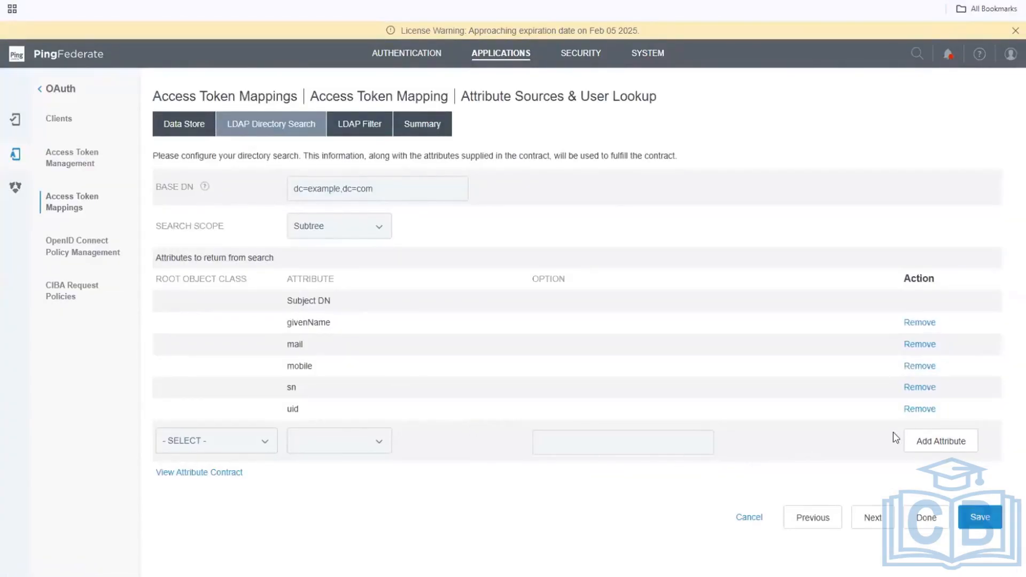
{"action": "scroll", "coordinate": [270, 428], "scroll_direction": "down", "scroll_amount": 1}
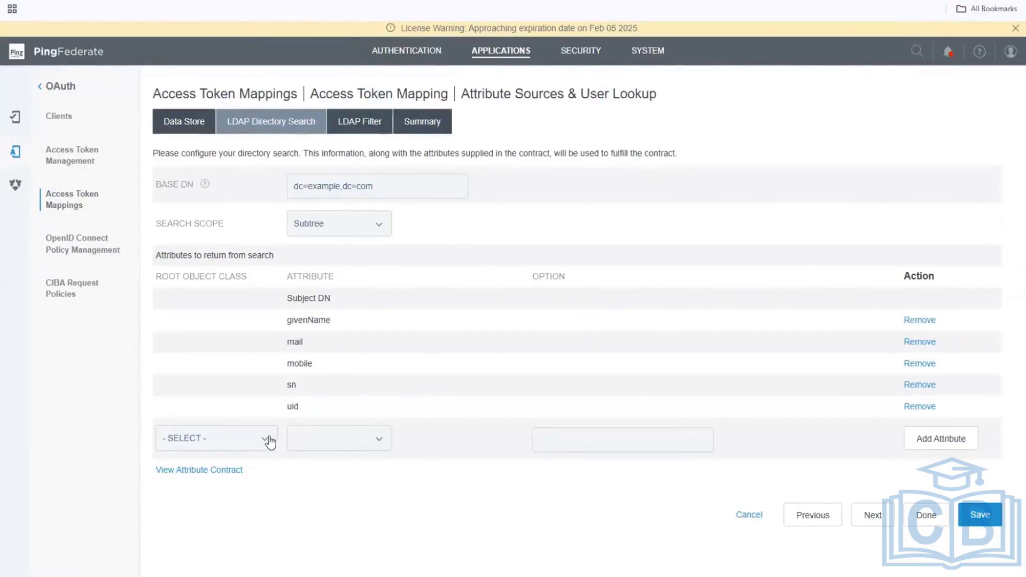
Add the attribute l, chosen from all attributes, to those returned by the LDAP directory search and save
{"action": "left_click", "coordinate": [267, 439]}
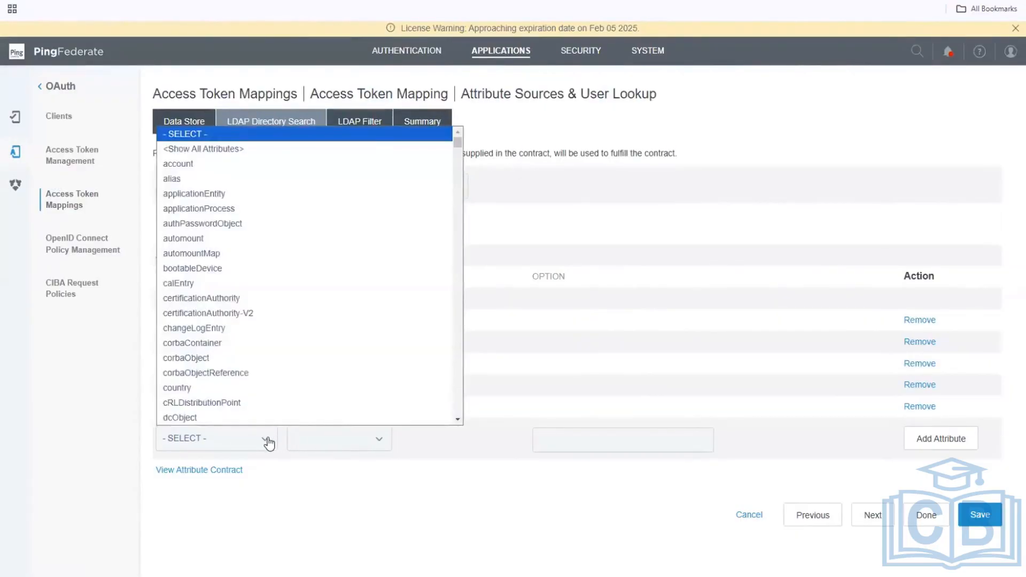
{"action": "left_click", "coordinate": [216, 154]}
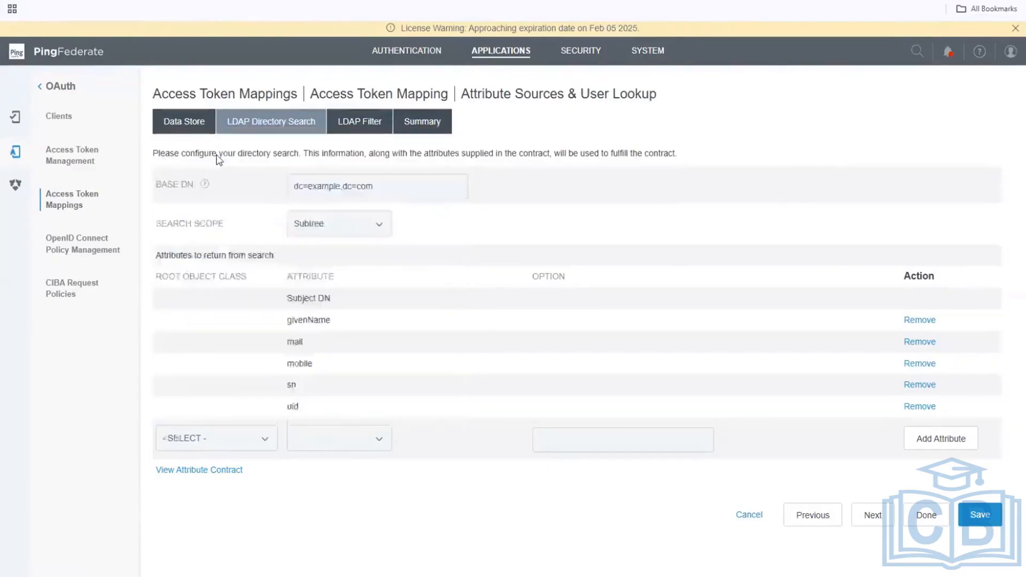
{"action": "left_click", "coordinate": [332, 438]}
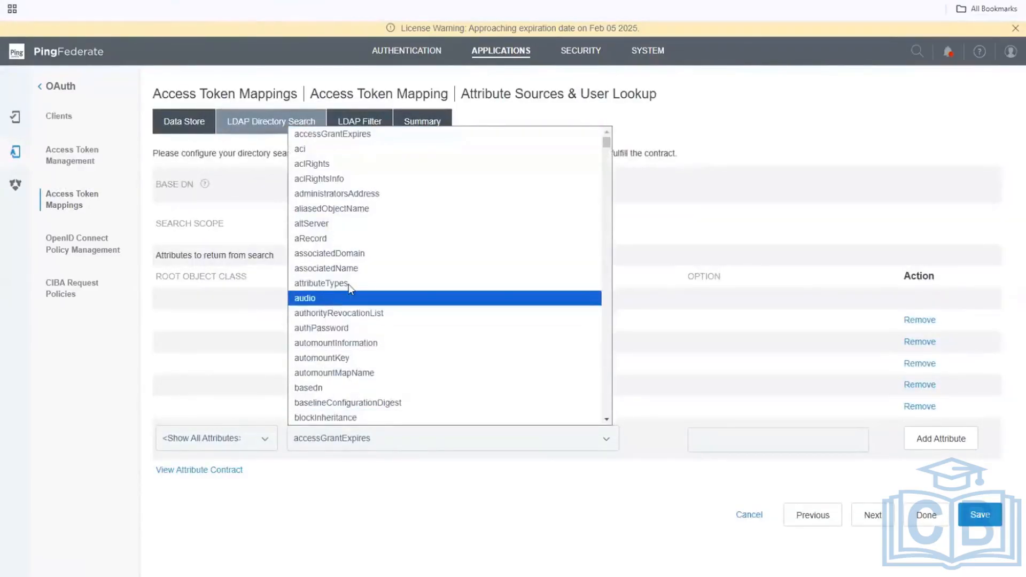
{"action": "scroll", "coordinate": [350, 291], "scroll_direction": "down", "scroll_amount": 20}
{"action": "scroll", "coordinate": [351, 290], "scroll_direction": "down", "scroll_amount": 20}
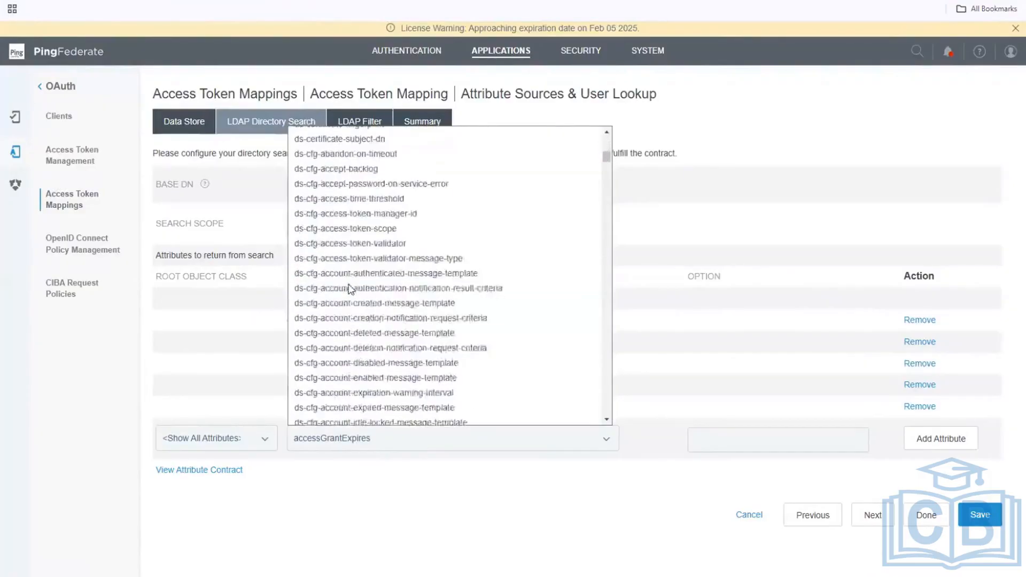
{"action": "scroll", "coordinate": [348, 287], "scroll_direction": "down", "scroll_amount": 10}
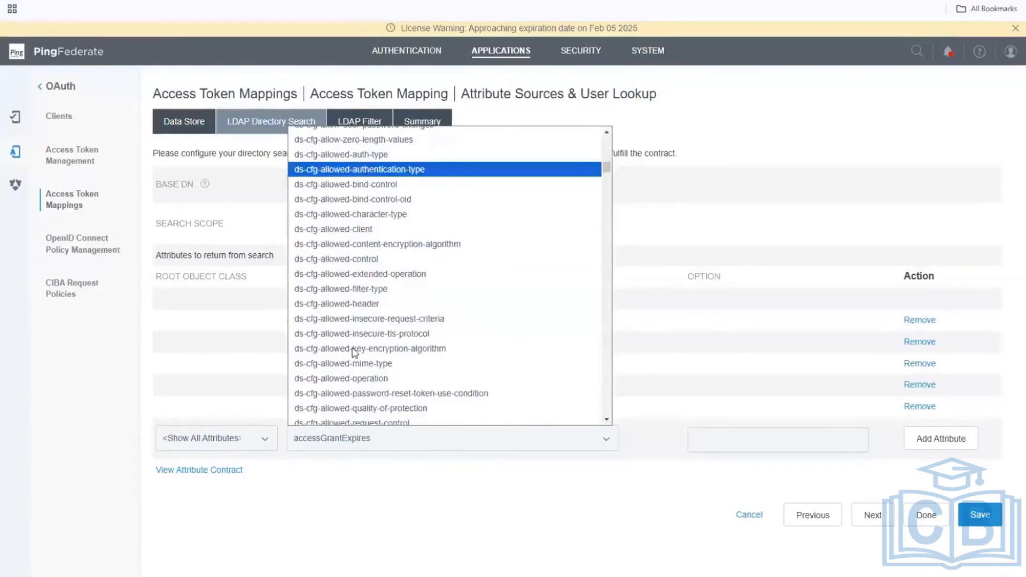
{"action": "left_click", "coordinate": [407, 442]}
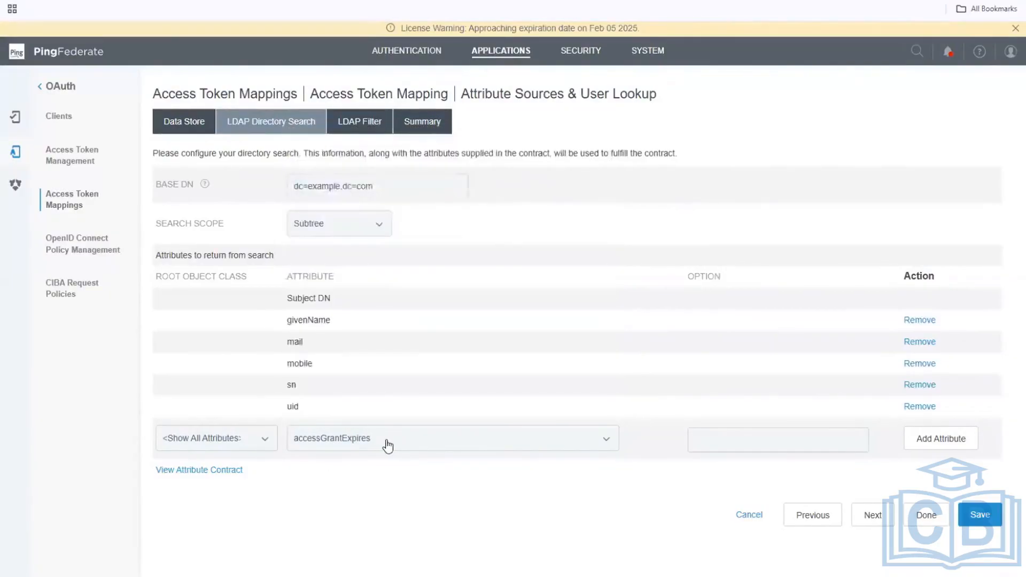
{"action": "left_click", "coordinate": [521, 445]}
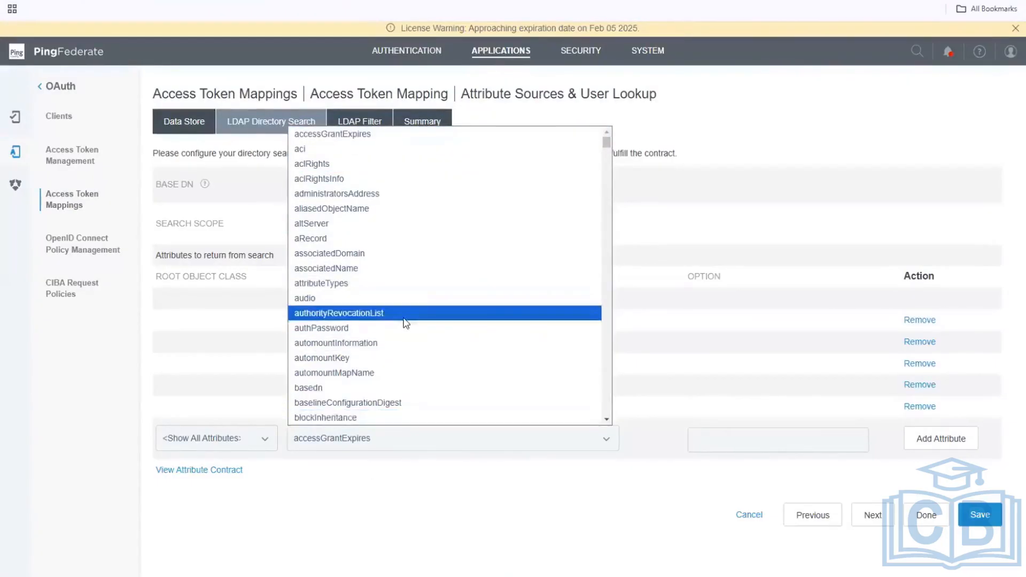
{"action": "type", "text": "l"}
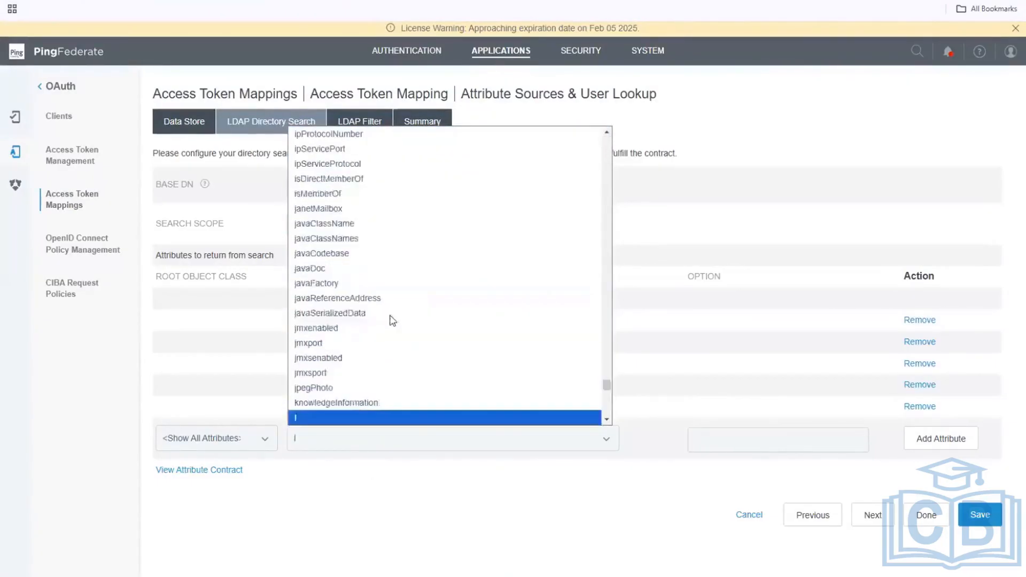
{"action": "left_click", "coordinate": [297, 418]}
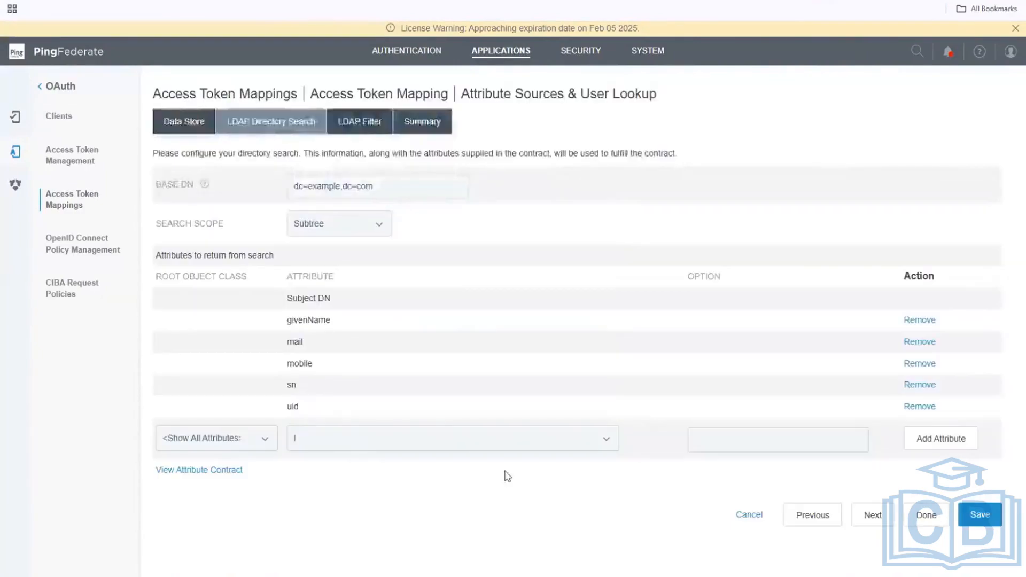
{"action": "left_click", "coordinate": [949, 439]}
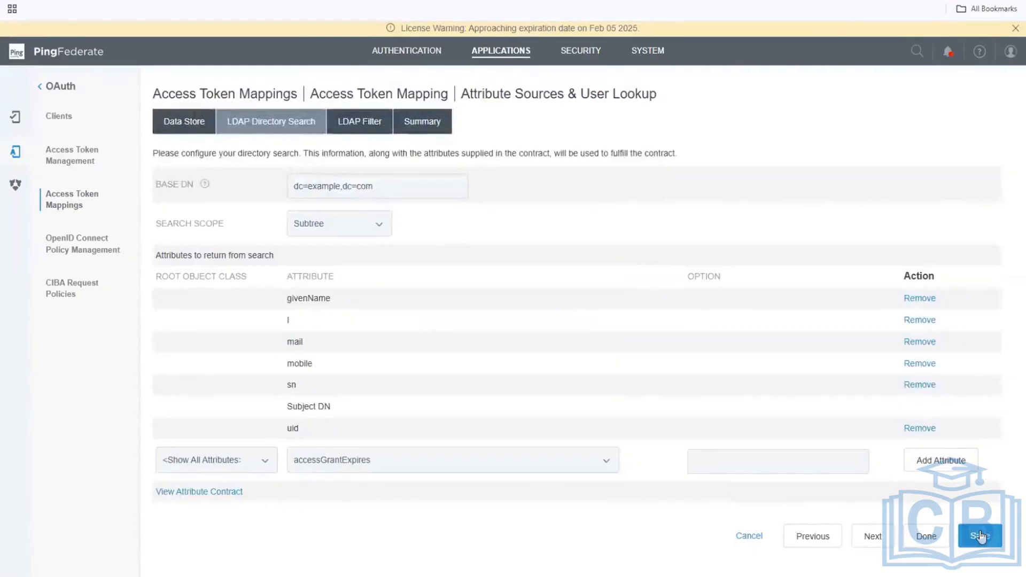
{"action": "left_click", "coordinate": [980, 535]}
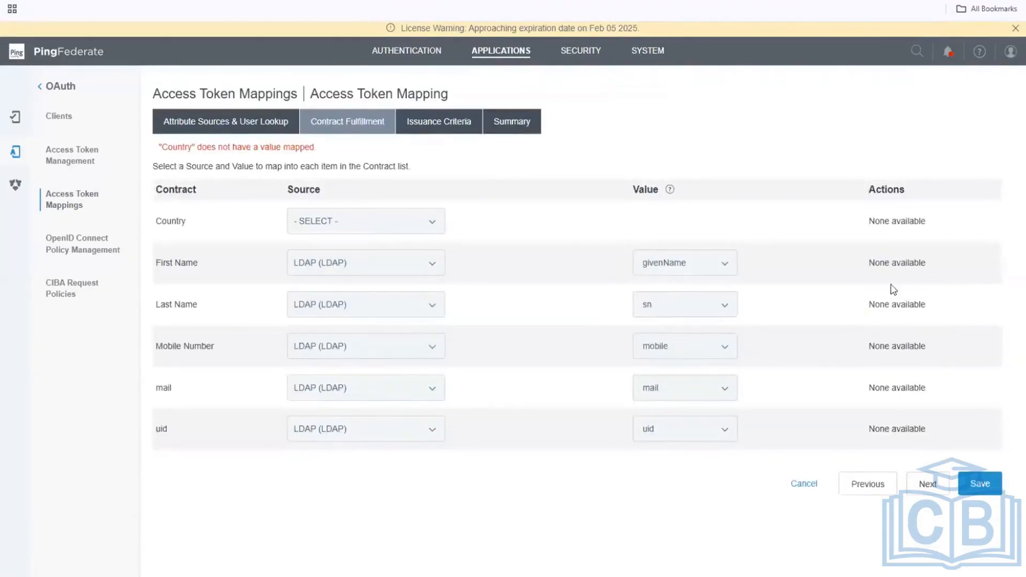
Map the Country contract attribute to the LDAP source with the value l and save the access token mapping
{"action": "left_click", "coordinate": [358, 228]}
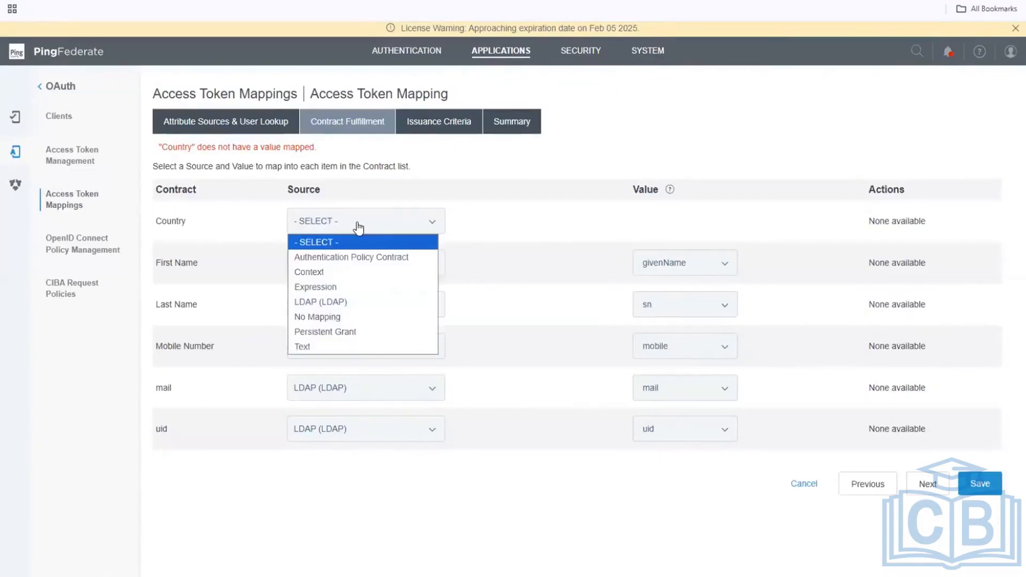
{"action": "left_click", "coordinate": [349, 301]}
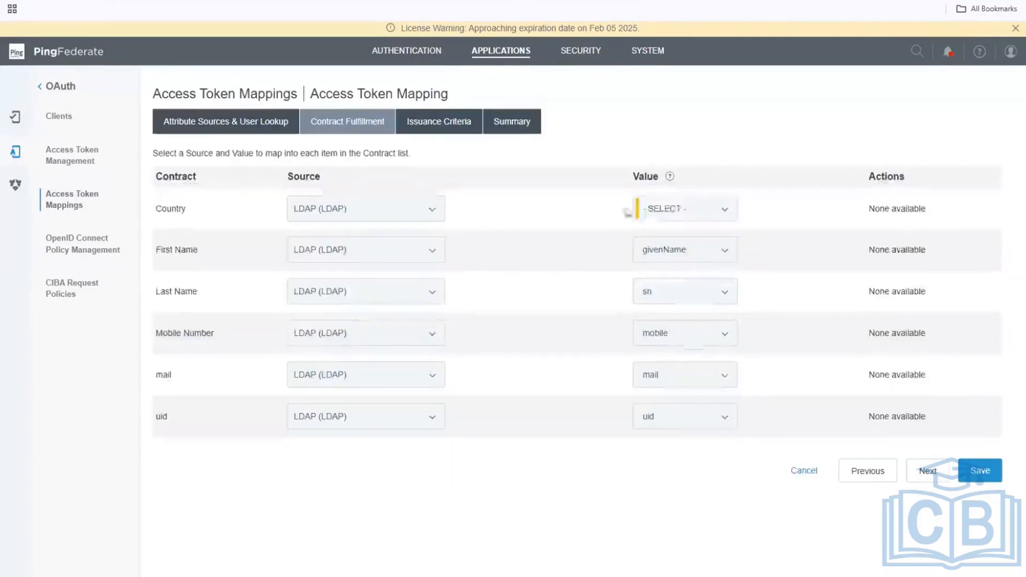
{"action": "left_click", "coordinate": [666, 210]}
{"action": "left_click", "coordinate": [651, 262]}
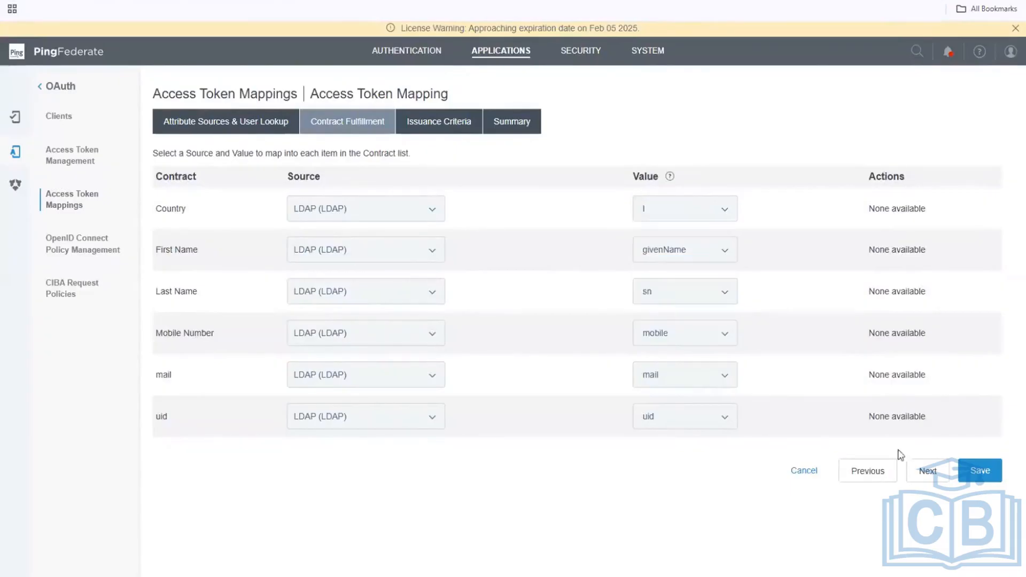
{"action": "left_click", "coordinate": [980, 471]}
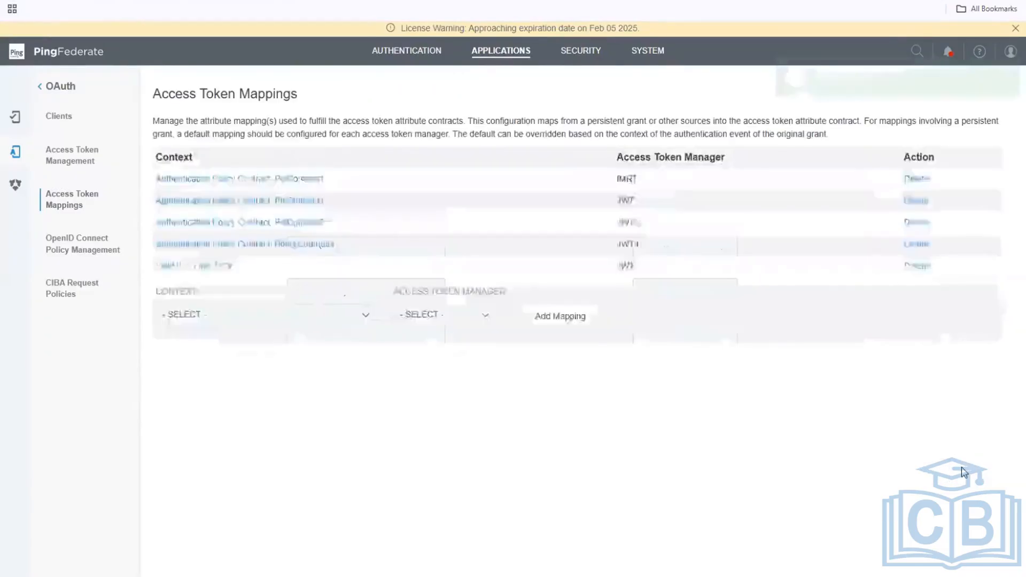
Review the LDAP directory search and contract fulfillment of the PolContract1 mapping for the JWT manager, and dismiss the license warning
{"action": "left_click", "coordinate": [294, 203]}
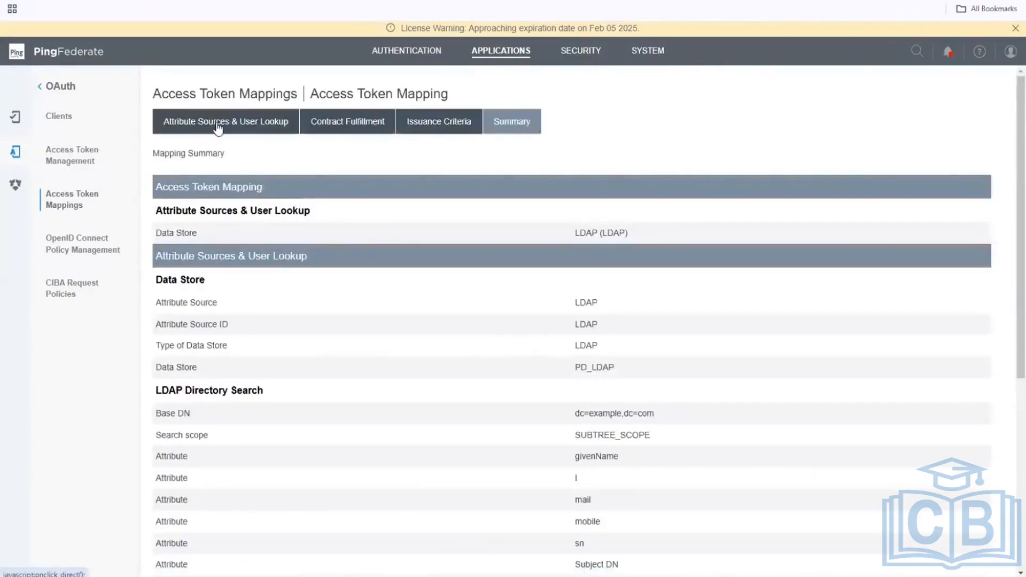
{"action": "left_click", "coordinate": [218, 128]}
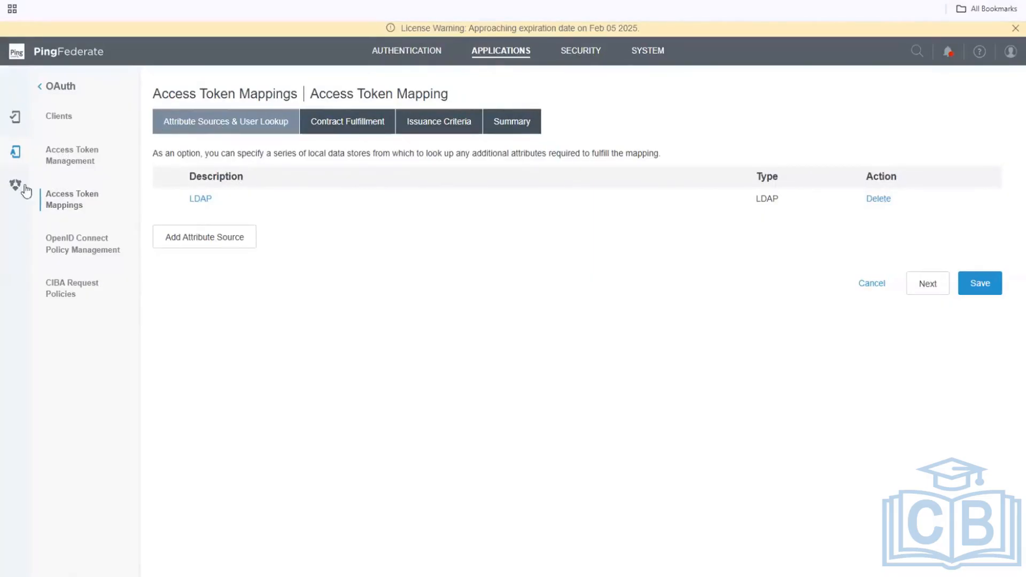
{"action": "left_click", "coordinate": [198, 200]}
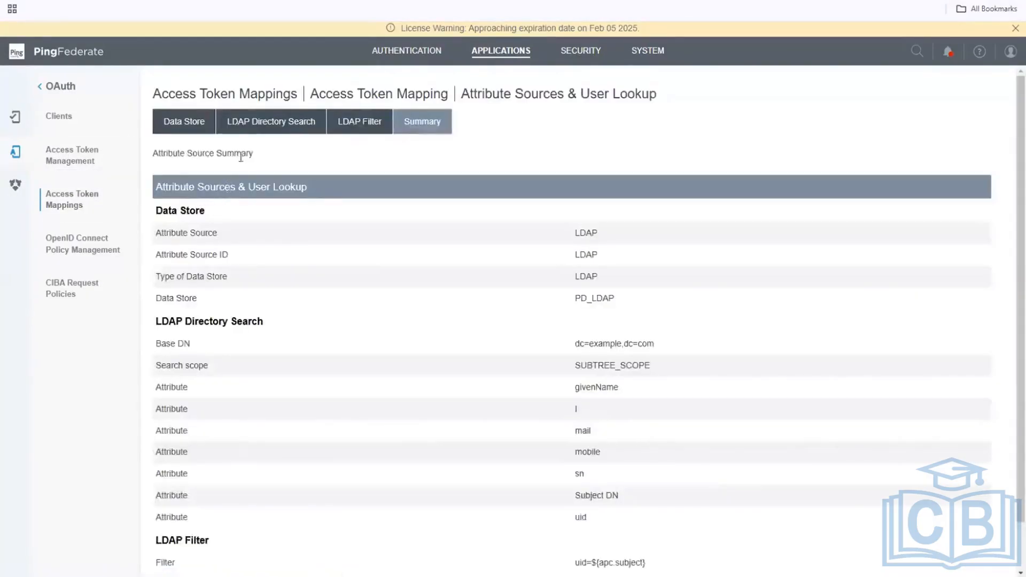
{"action": "left_click", "coordinate": [278, 126]}
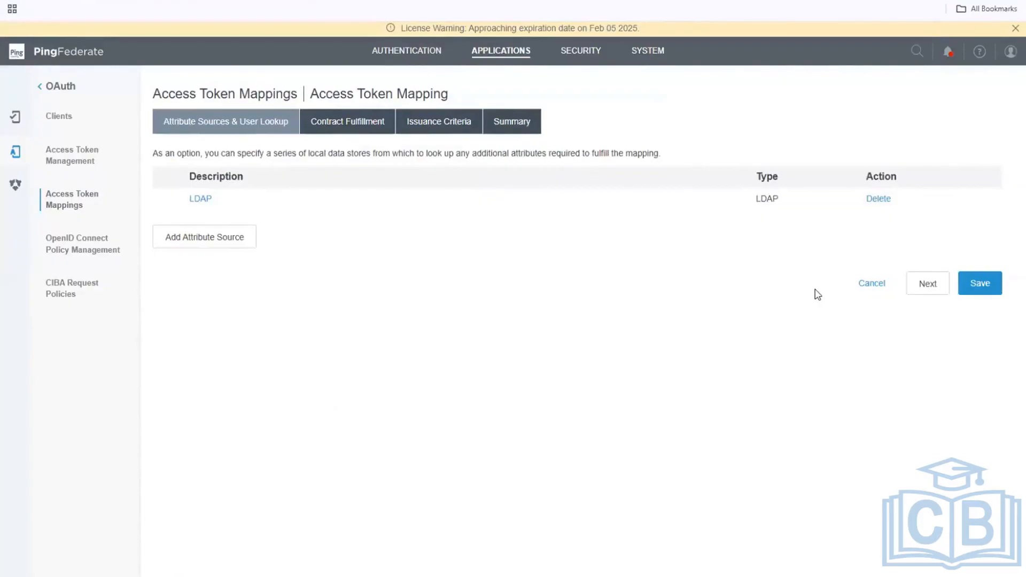
{"action": "left_click", "coordinate": [339, 130]}
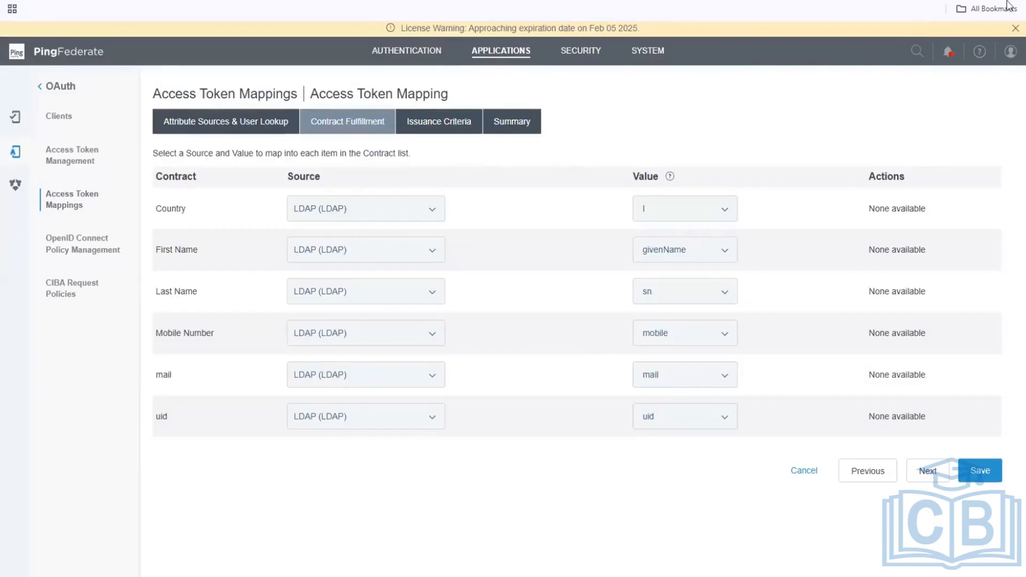
{"action": "left_click", "coordinate": [1013, 30]}
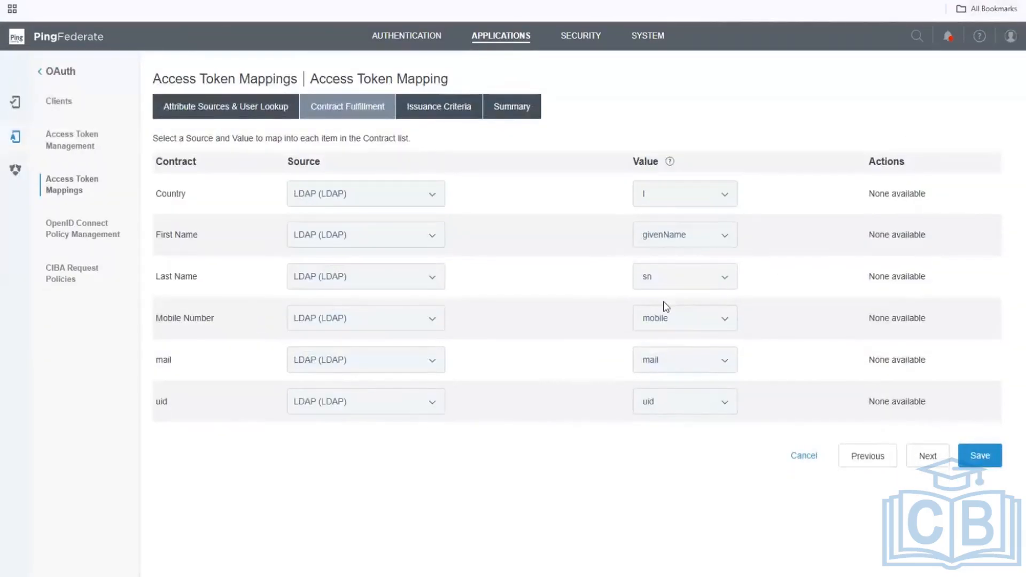
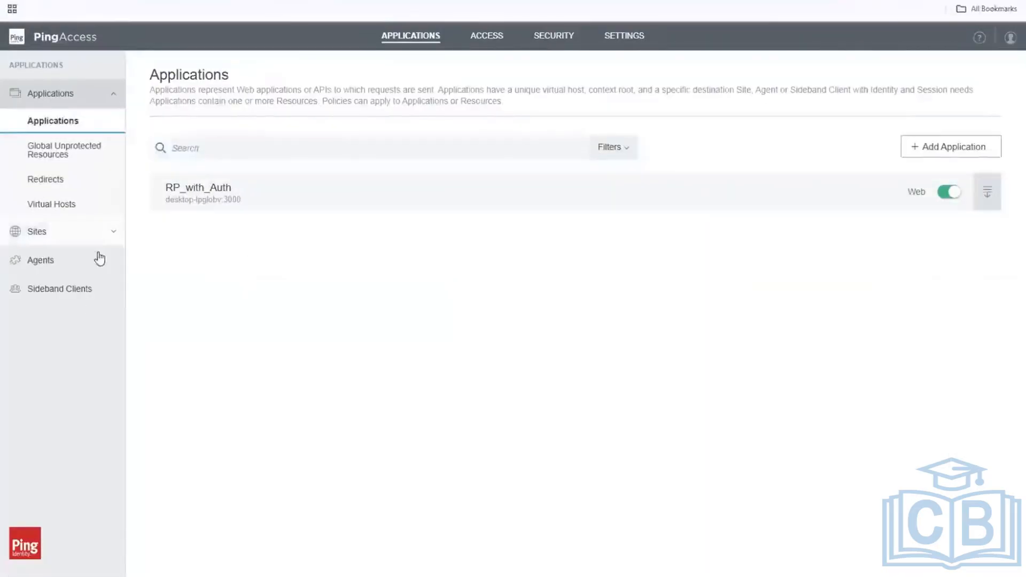
Switch to PingFederate and open the attribute contract of the OIDCJWT OpenID Connect policy
{"action": "left_click", "coordinate": [94, 296]}
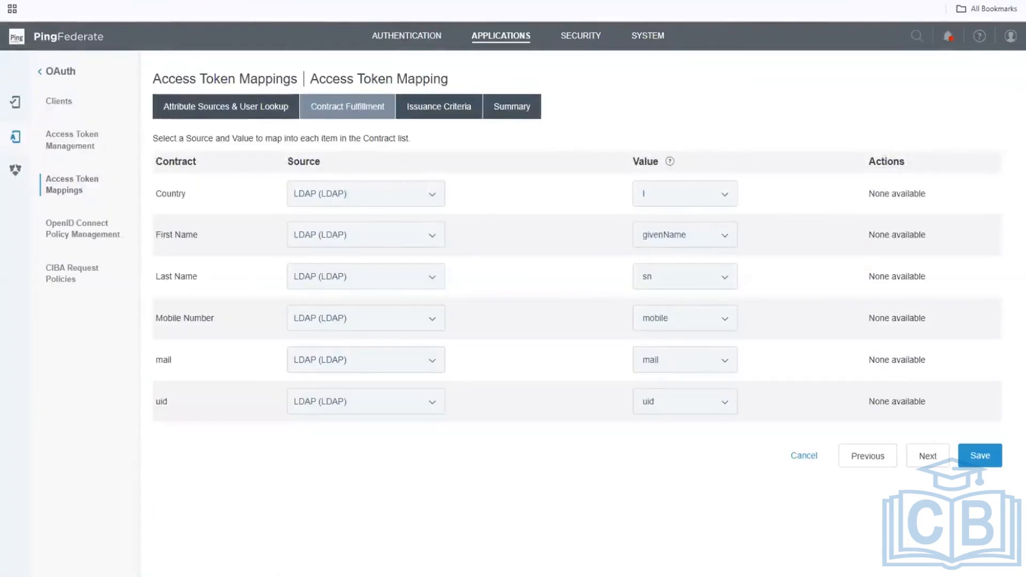
{"action": "left_click", "coordinate": [88, 239]}
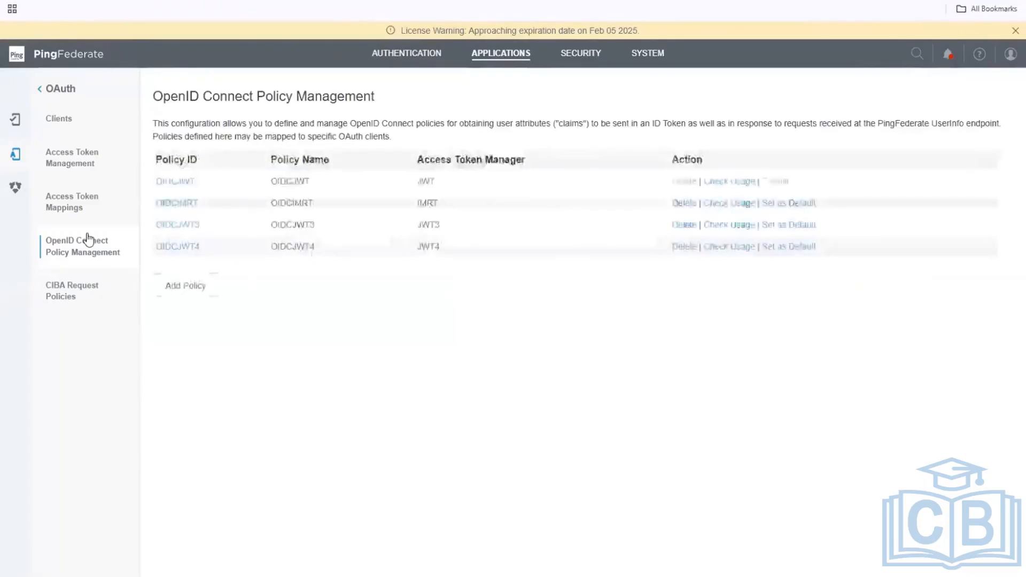
{"action": "left_click", "coordinate": [189, 182]}
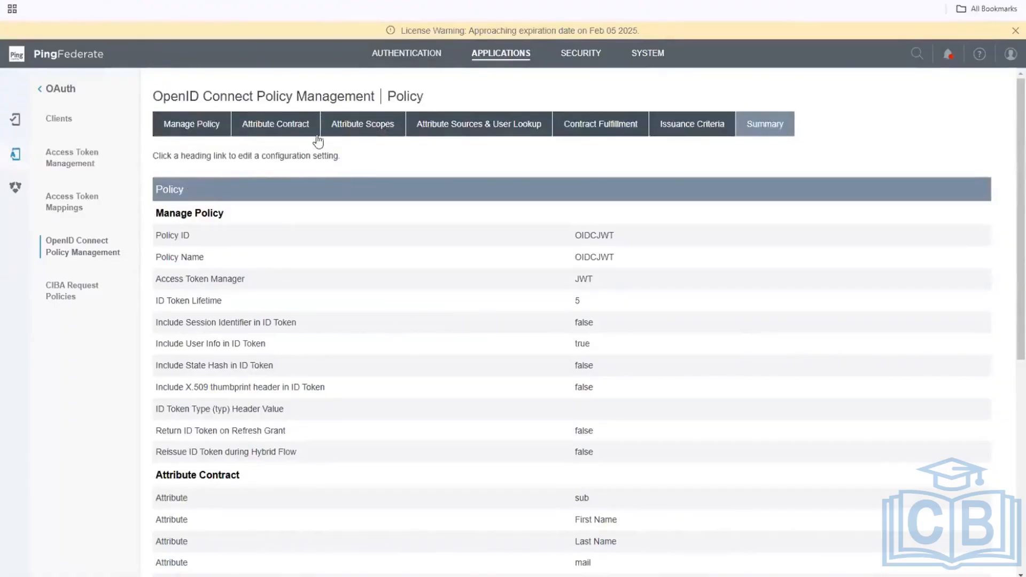
{"action": "left_click", "coordinate": [296, 129]}
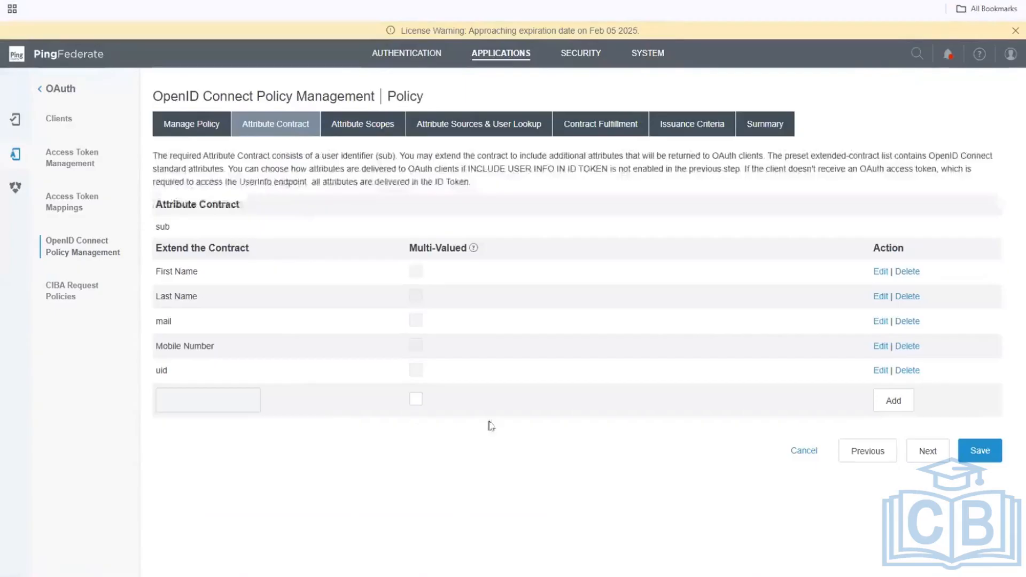
Extend the OIDCJWT policy's attribute contract with a Country attribute
{"action": "left_click", "coordinate": [219, 400]}
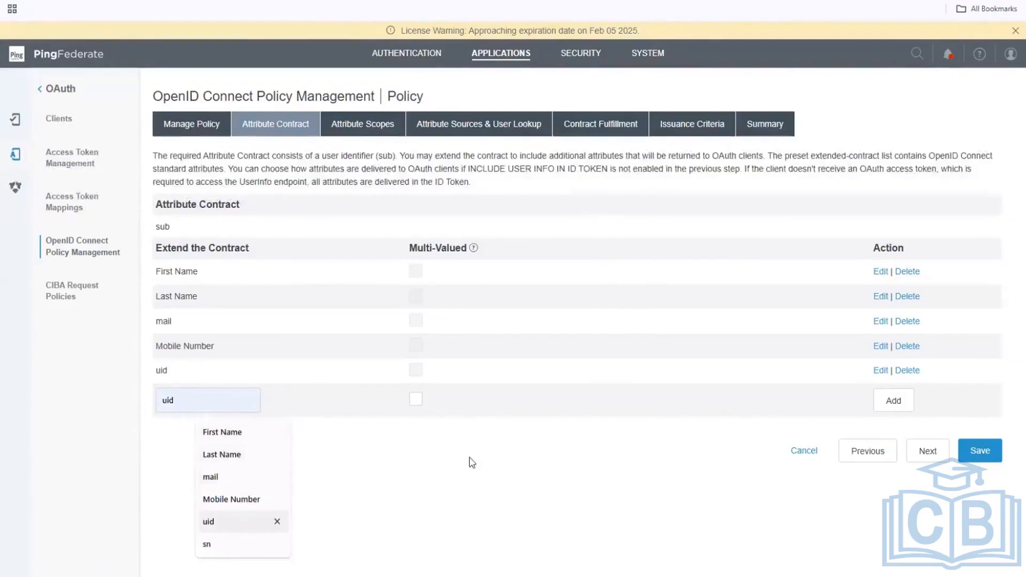
{"action": "left_click", "coordinate": [604, 497]}
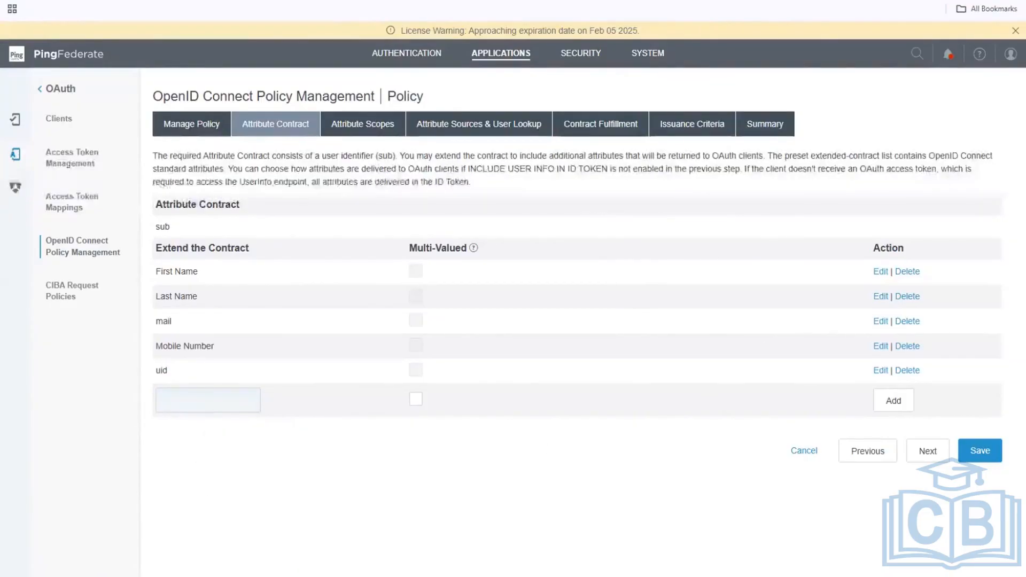
{"action": "left_click", "coordinate": [200, 426]}
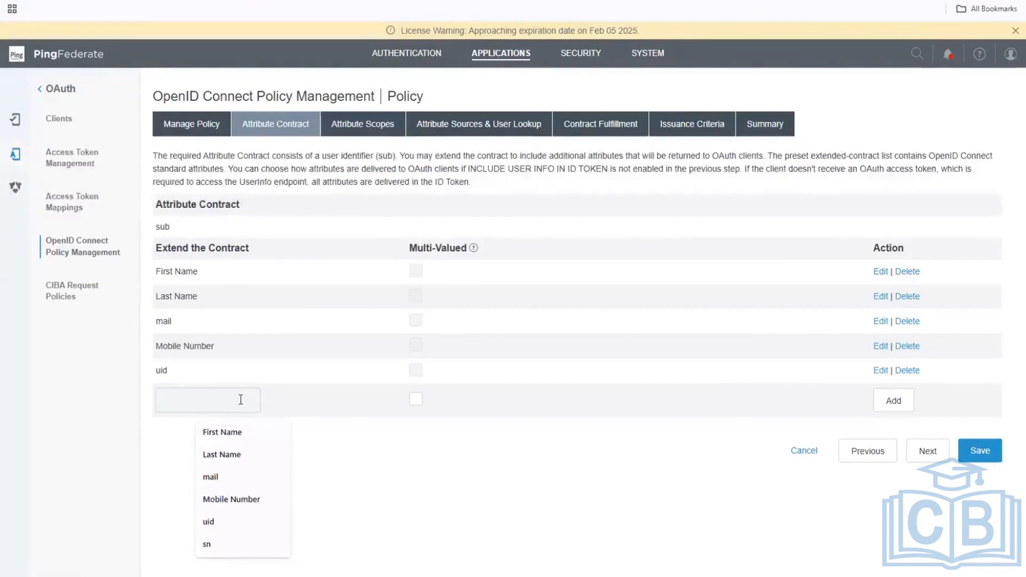
{"action": "type", "text": "Country"}
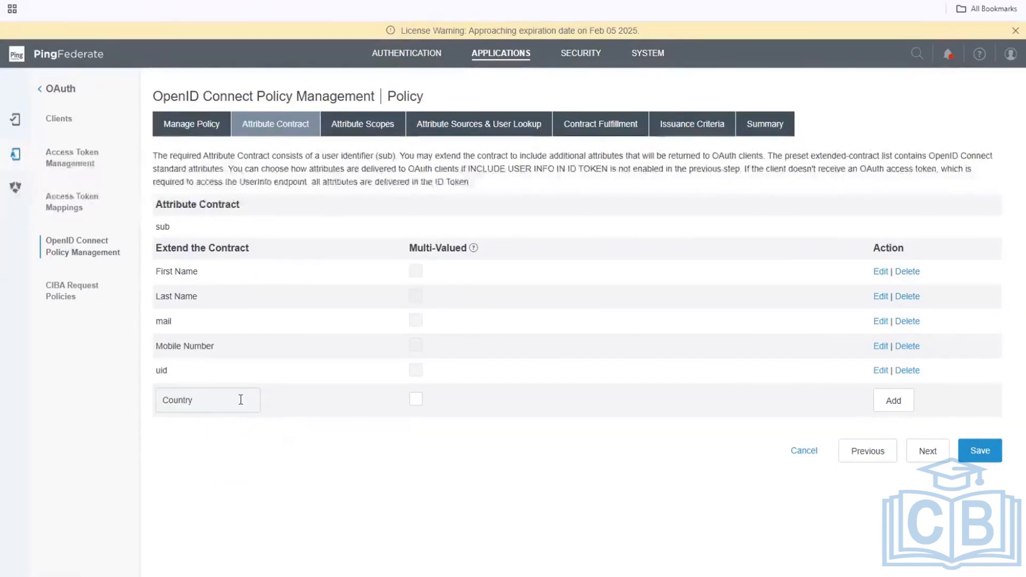
{"action": "left_click", "coordinate": [901, 407]}
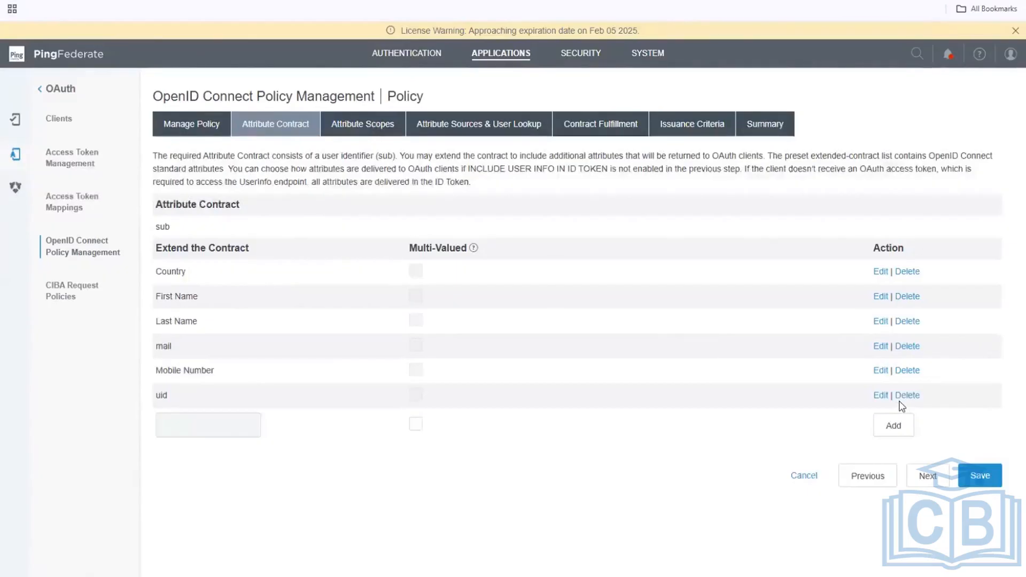
Fulfill the policy's Country attribute from the Access Token source with the value Country, and save the policy
{"action": "left_click", "coordinate": [973, 482]}
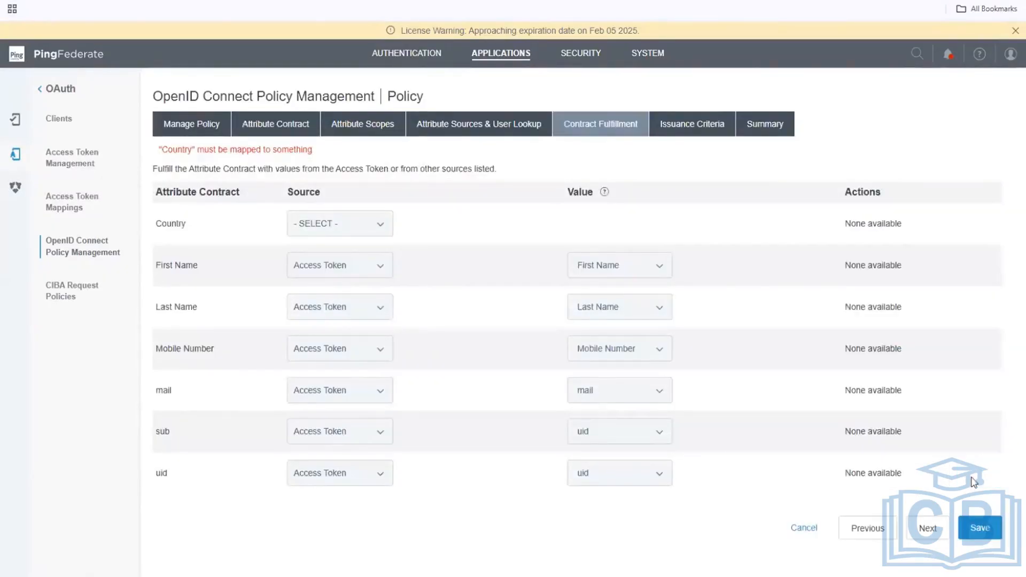
{"action": "left_click", "coordinate": [317, 231]}
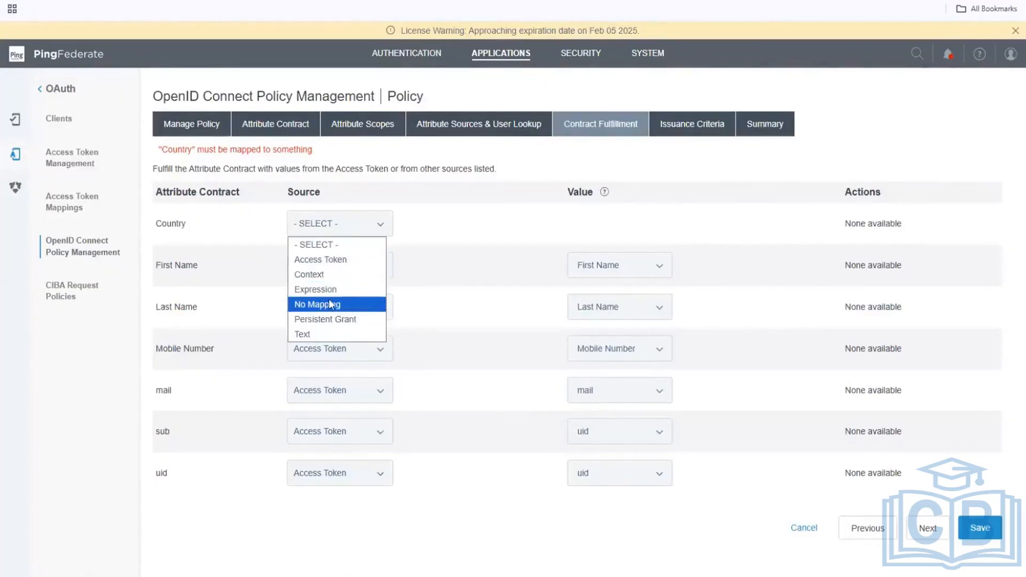
{"action": "left_click", "coordinate": [324, 260]}
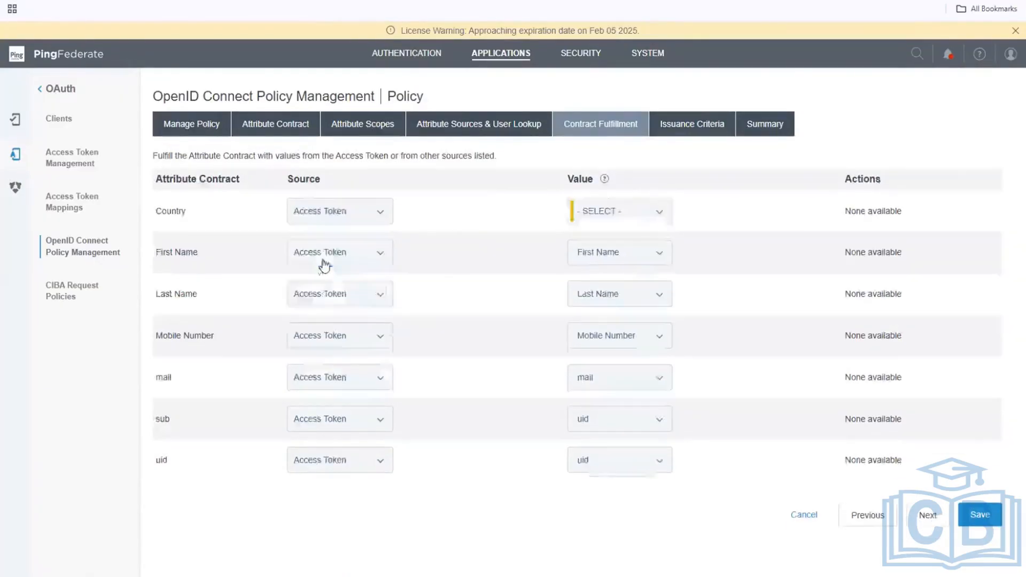
{"action": "left_click", "coordinate": [624, 214]}
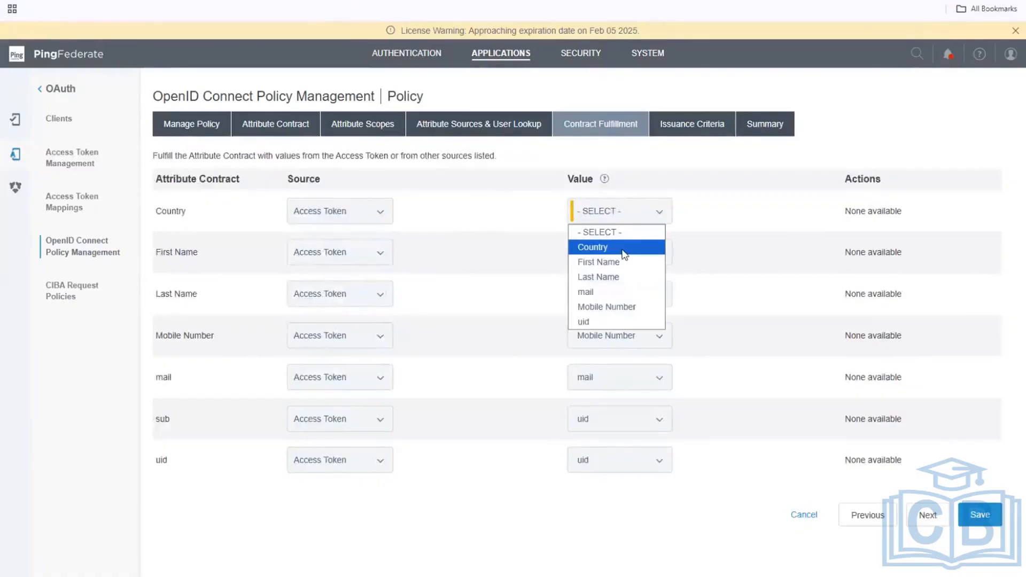
{"action": "left_click", "coordinate": [623, 251]}
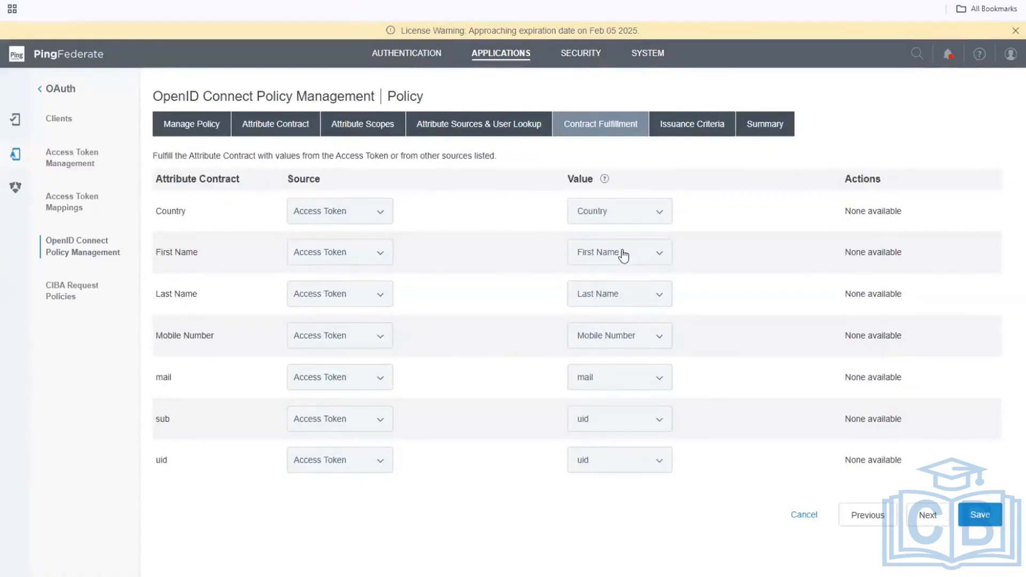
{"action": "left_click", "coordinate": [976, 514]}
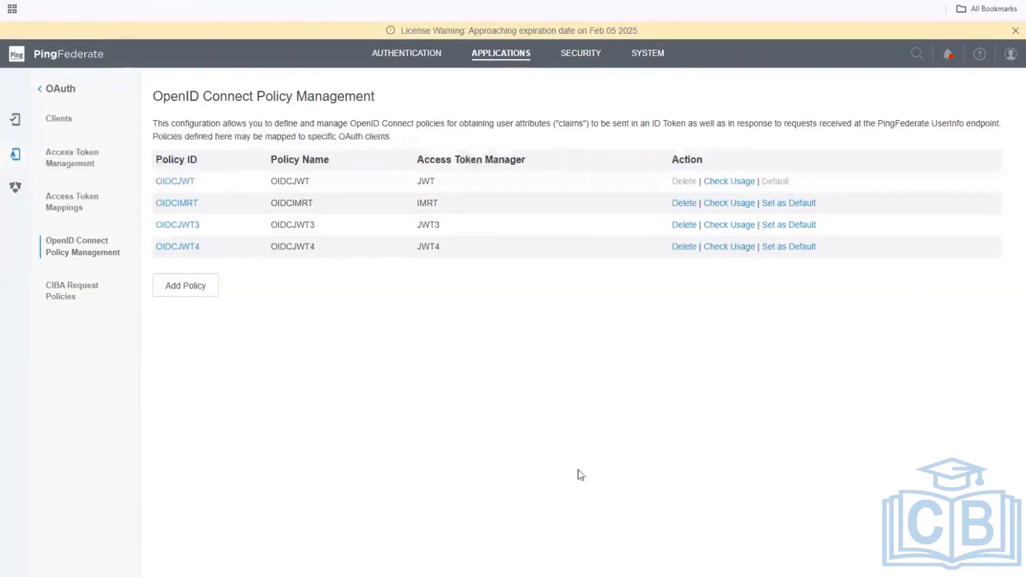
Review the attribute contract and contract fulfillment of the OIDCJWT policy, and leave it without changes
{"action": "left_click", "coordinate": [184, 181]}
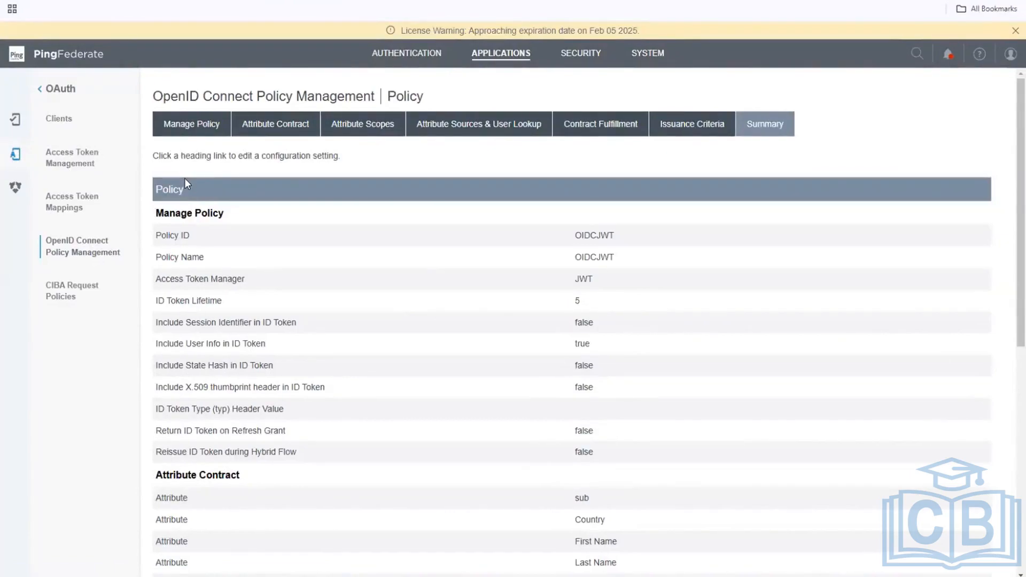
{"action": "left_click", "coordinate": [254, 140]}
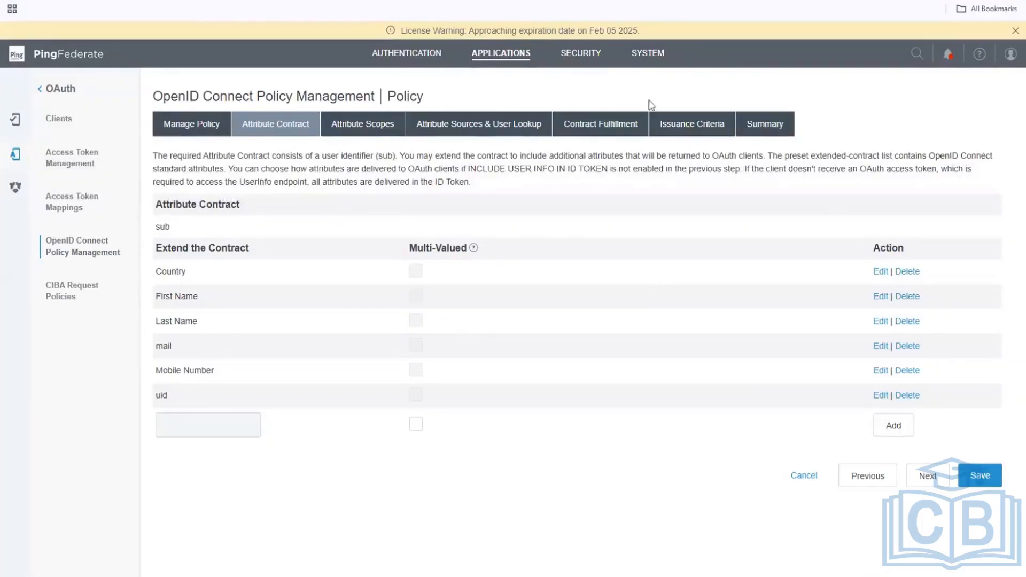
{"action": "left_click", "coordinate": [605, 132]}
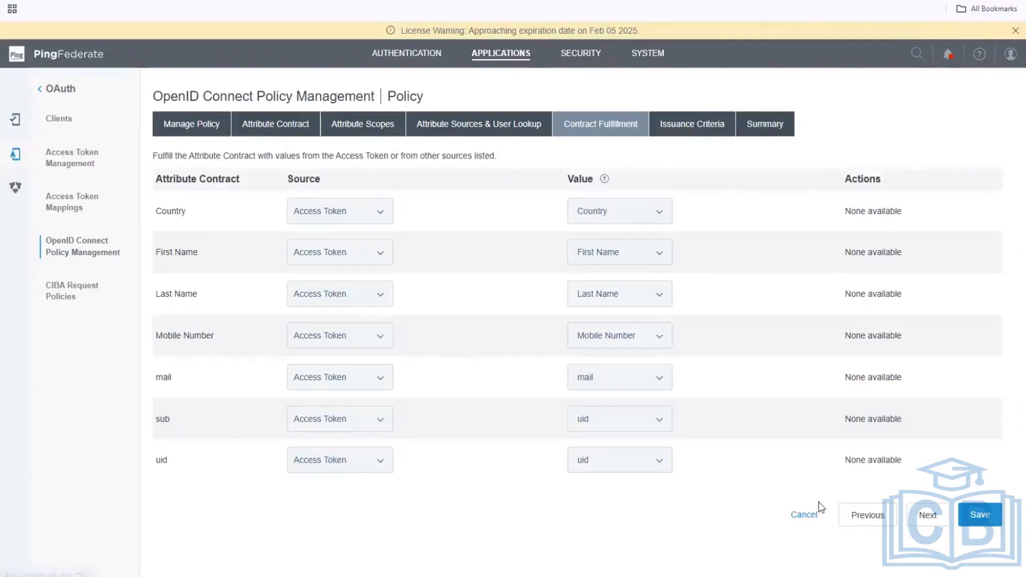
{"action": "left_click", "coordinate": [804, 515]}
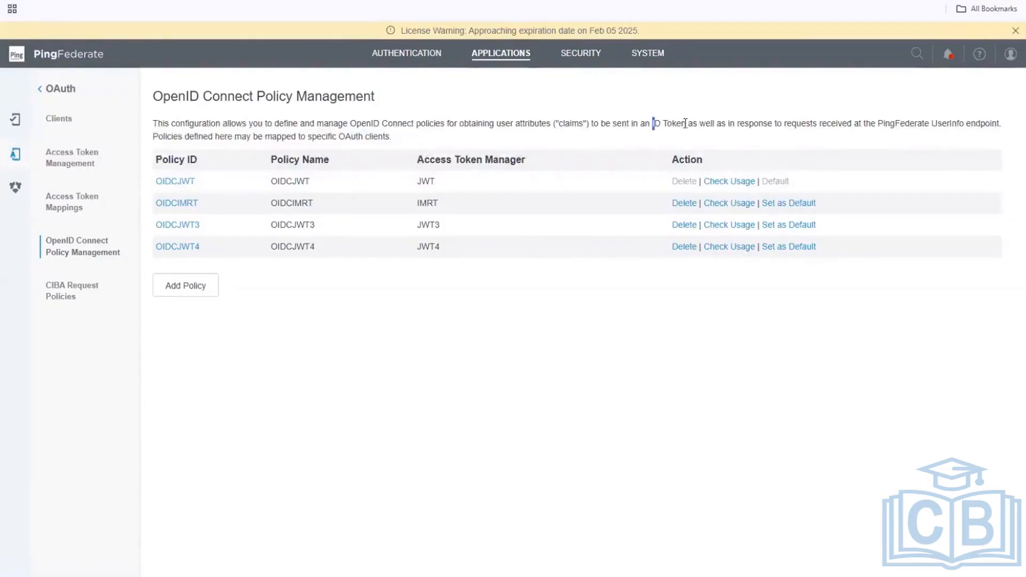
Examine the general ID token settings of the OIDCJWT policy
{"action": "left_click_drag", "start_coordinate": [651, 124], "coordinate": [689, 124]}
{"action": "left_click", "coordinate": [167, 183]}
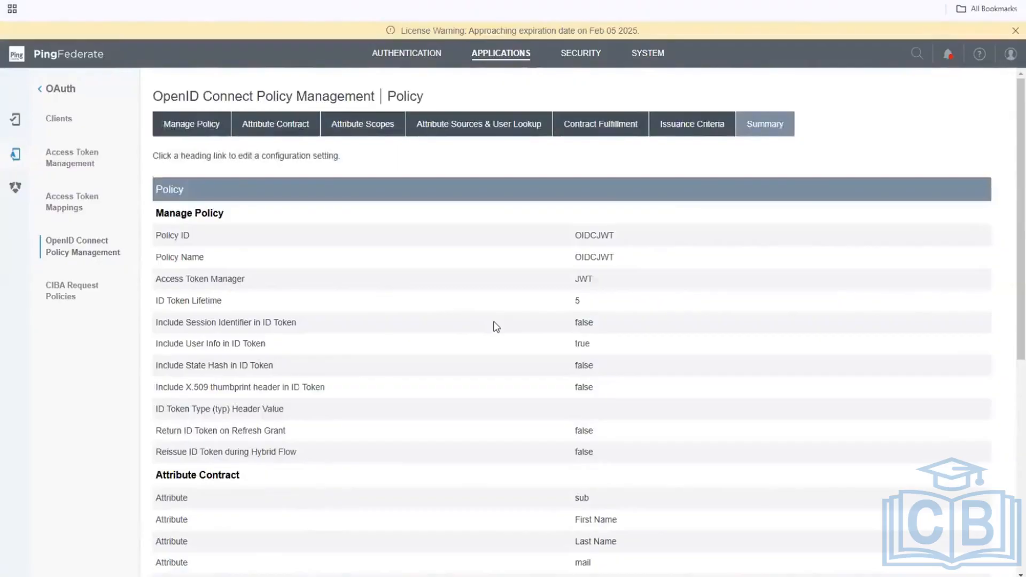
{"action": "left_click", "coordinate": [165, 134]}
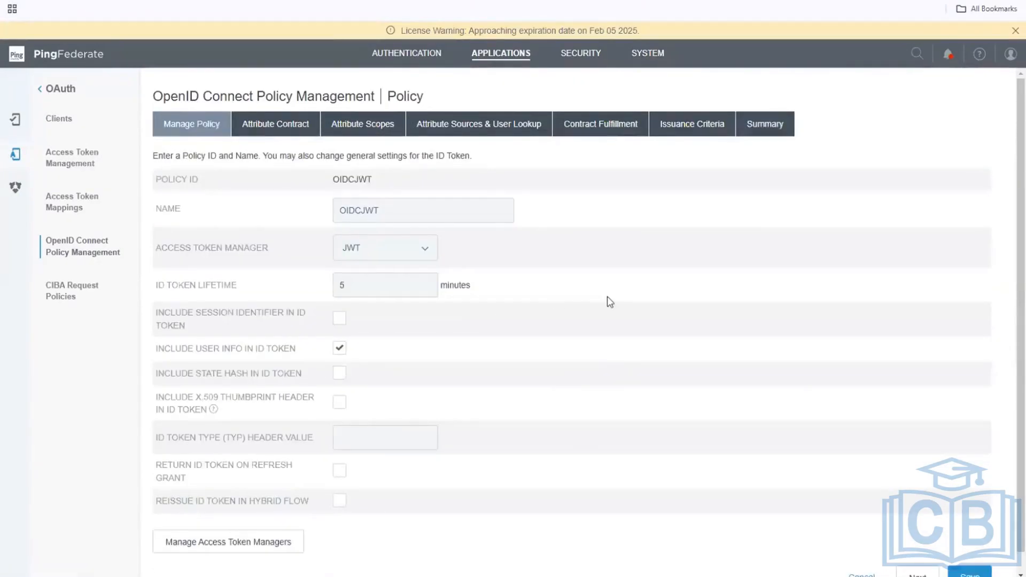
{"action": "scroll", "coordinate": [601, 359], "scroll_direction": "down", "scroll_amount": 1}
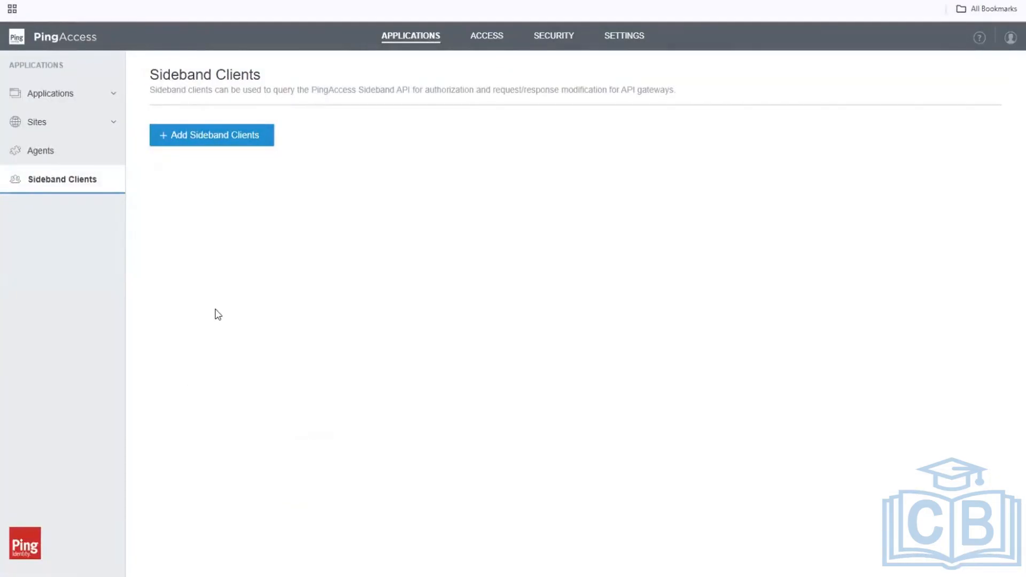
Switch to PingAccess and open the PF_App_IM identity mapping for editing
{"action": "left_click", "coordinate": [486, 42]}
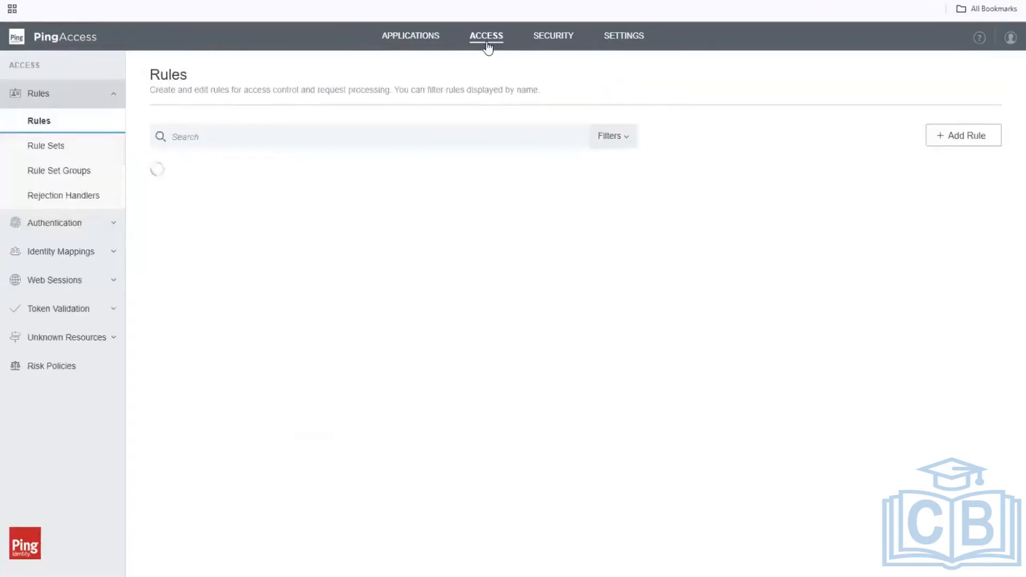
{"action": "left_click", "coordinate": [79, 251]}
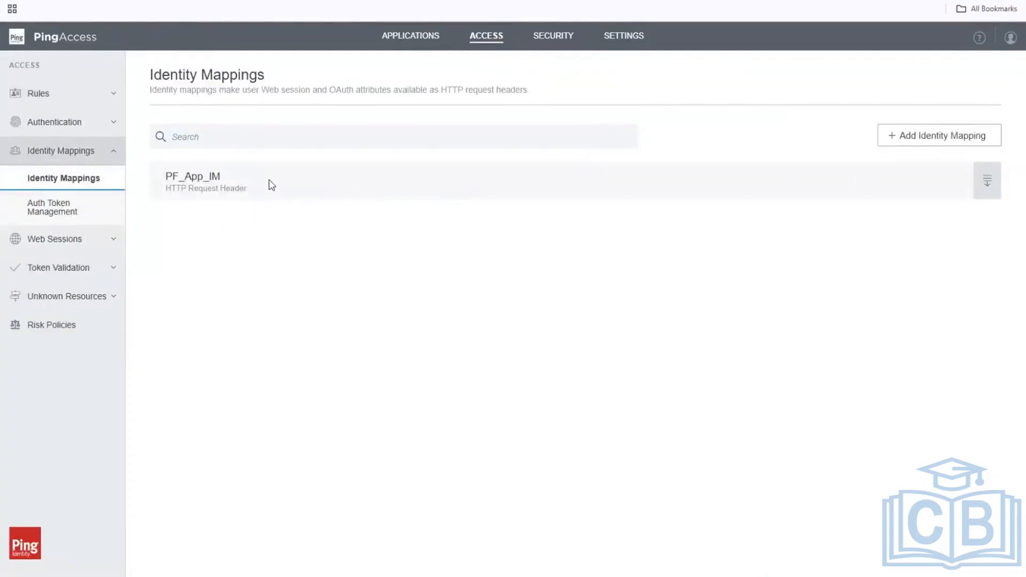
{"action": "left_click", "coordinate": [987, 181]}
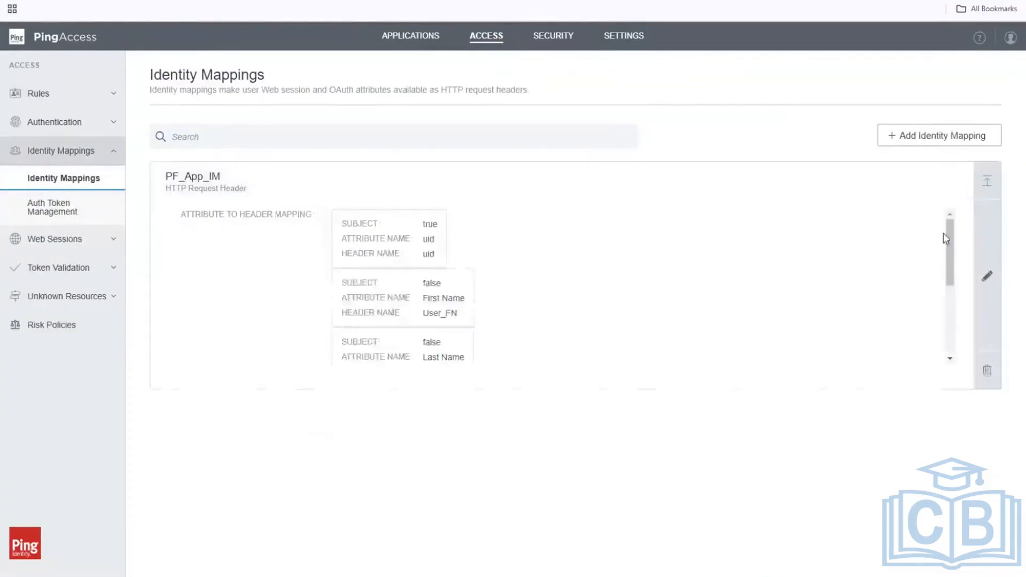
{"action": "left_click", "coordinate": [989, 278]}
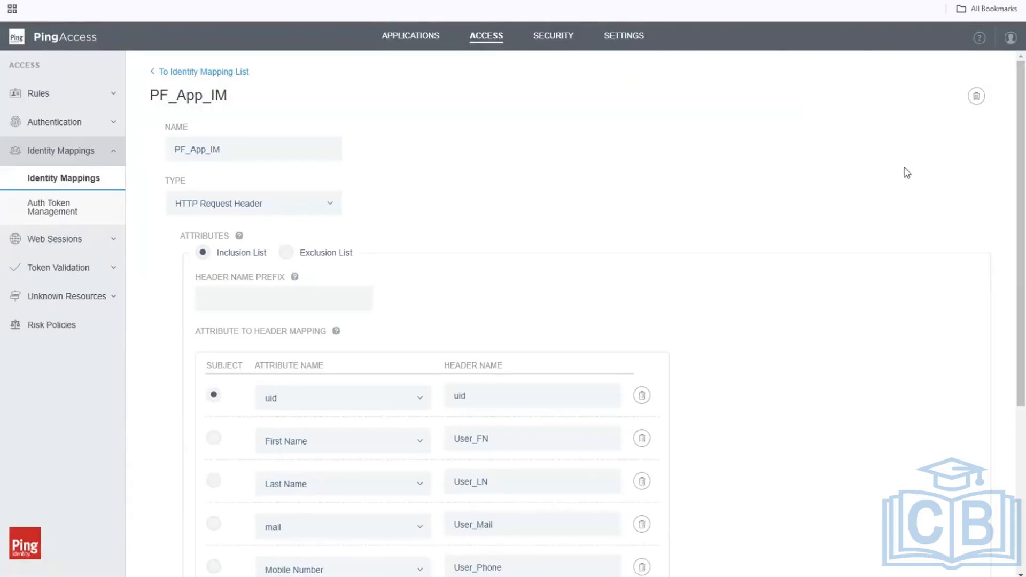
Add an attribute-to-header row to PF_App_IM mapping the Country attribute to the header name Country, and save the mapping
{"action": "scroll", "coordinate": [871, 216], "scroll_direction": "down", "scroll_amount": 5}
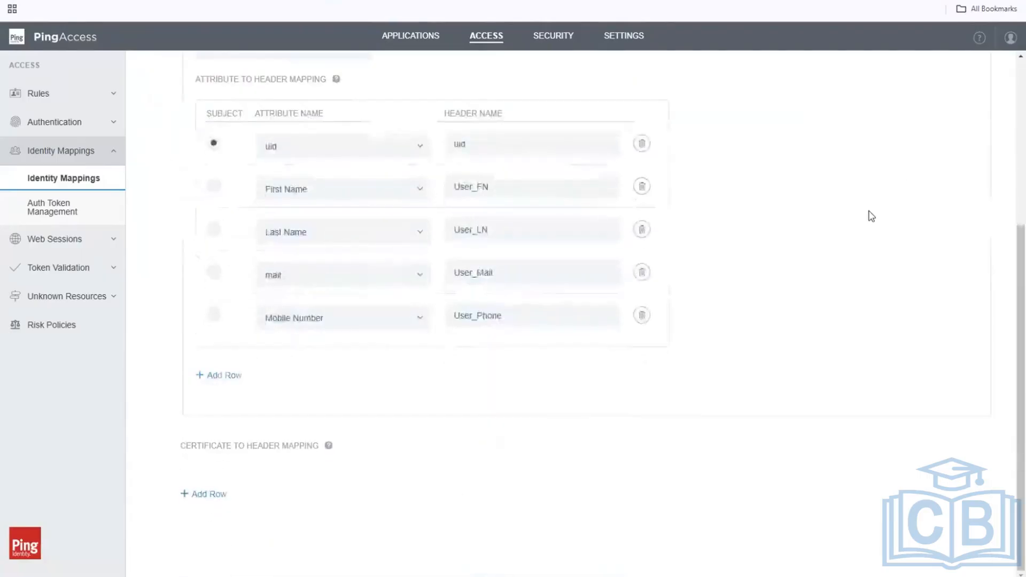
{"action": "left_click", "coordinate": [223, 377]}
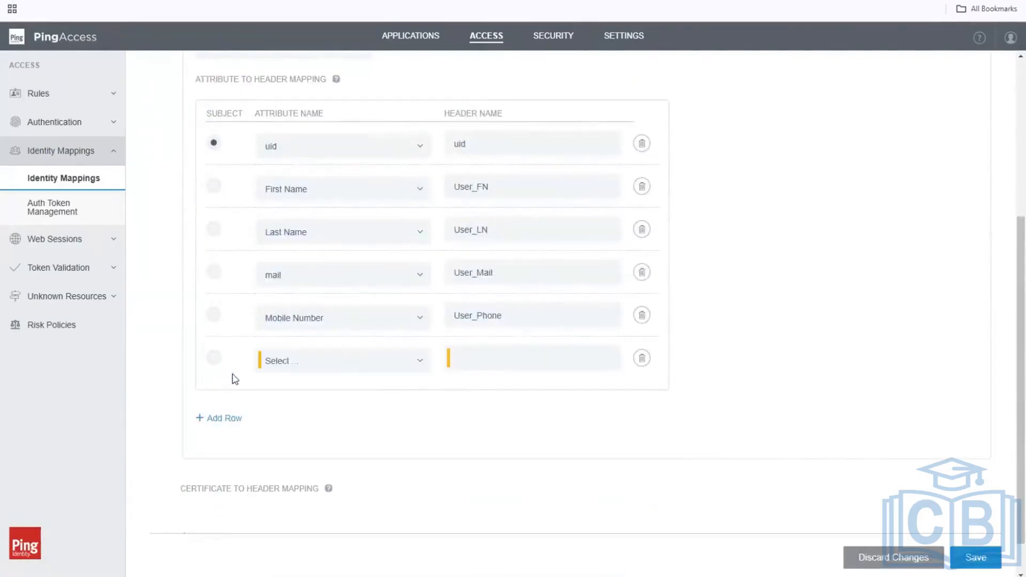
{"action": "left_click", "coordinate": [419, 360]}
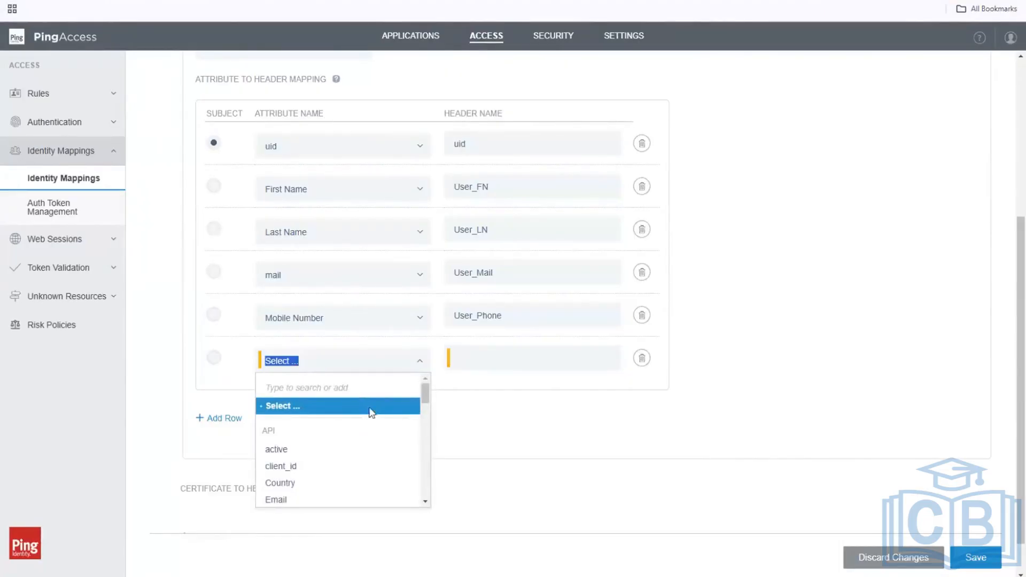
{"action": "scroll", "coordinate": [398, 434], "scroll_direction": "down", "scroll_amount": 1}
{"action": "scroll", "coordinate": [397, 434], "scroll_direction": "down", "scroll_amount": 1}
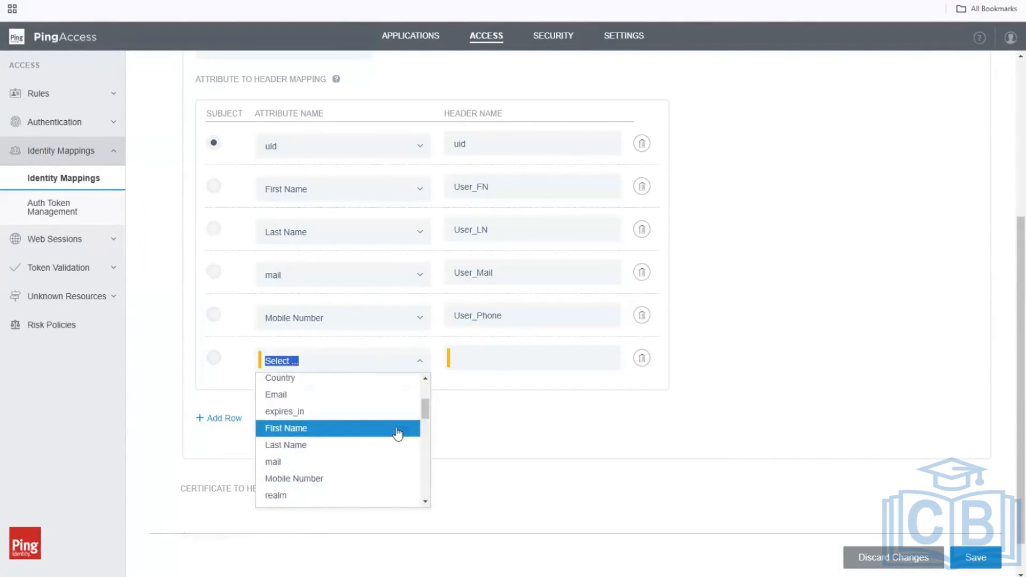
{"action": "scroll", "coordinate": [398, 434], "scroll_direction": "down", "scroll_amount": 3}
{"action": "scroll", "coordinate": [398, 434], "scroll_direction": "up", "scroll_amount": 3}
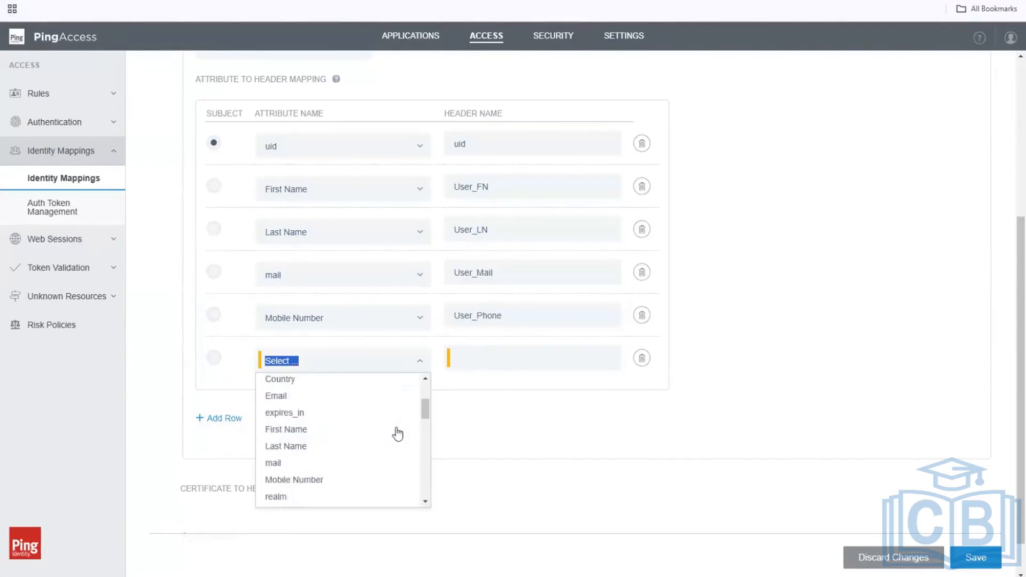
{"action": "left_click", "coordinate": [310, 381]}
{"action": "left_click", "coordinate": [485, 356]}
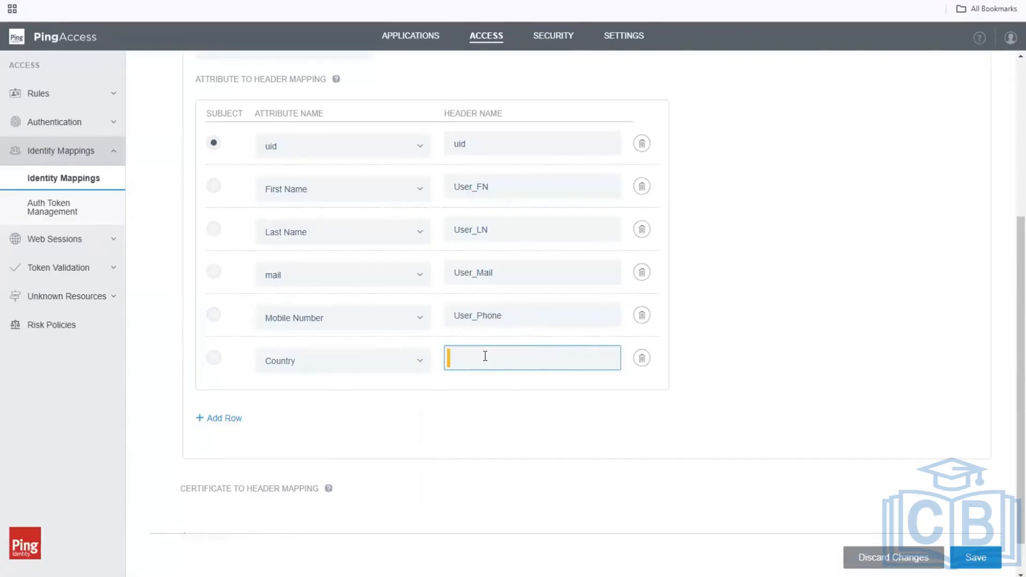
{"action": "type", "text": "Country"}
{"action": "left_click", "coordinate": [971, 558]}
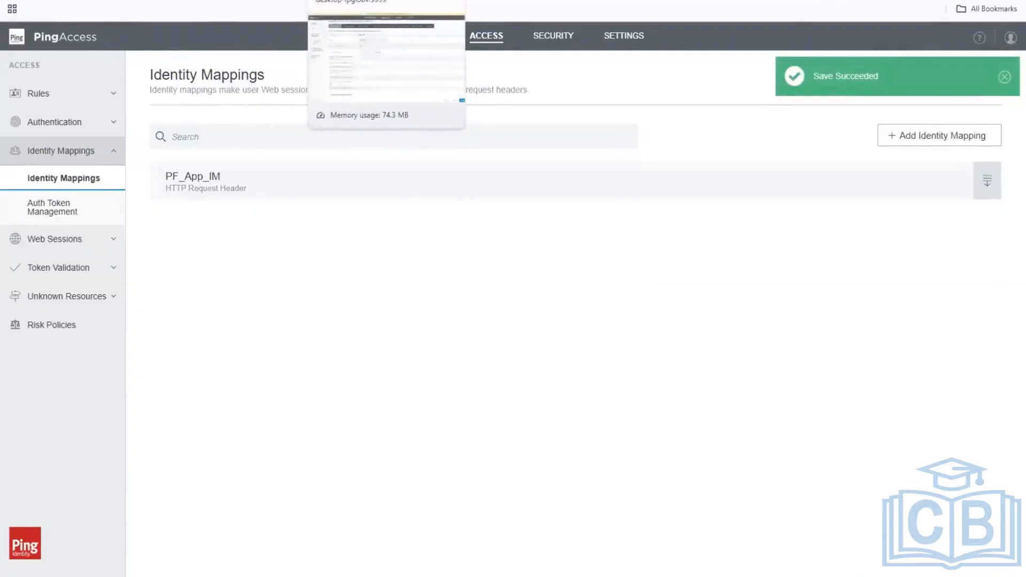
Change the Country attribute's header name in the PF_App_IM identity mapping to User_Country, and save the mapping
{"action": "left_click", "coordinate": [991, 184]}
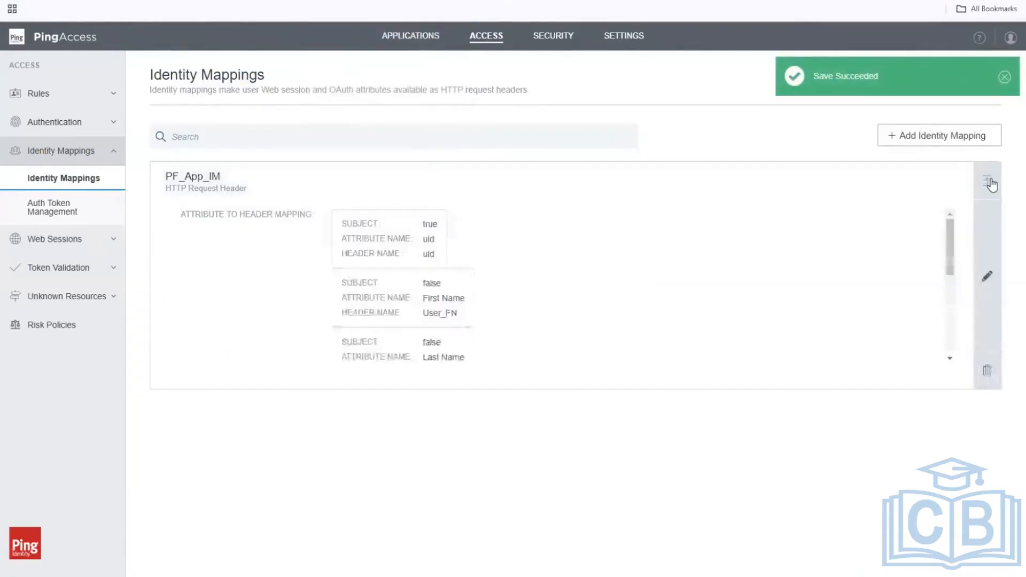
{"action": "left_click", "coordinate": [992, 277]}
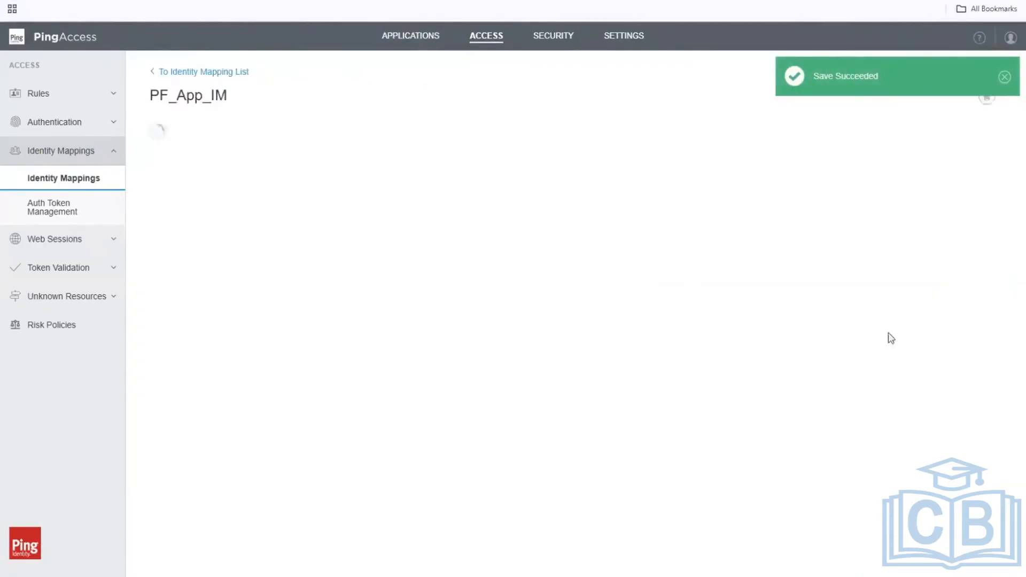
{"action": "scroll", "coordinate": [532, 477], "scroll_direction": "down", "scroll_amount": 4}
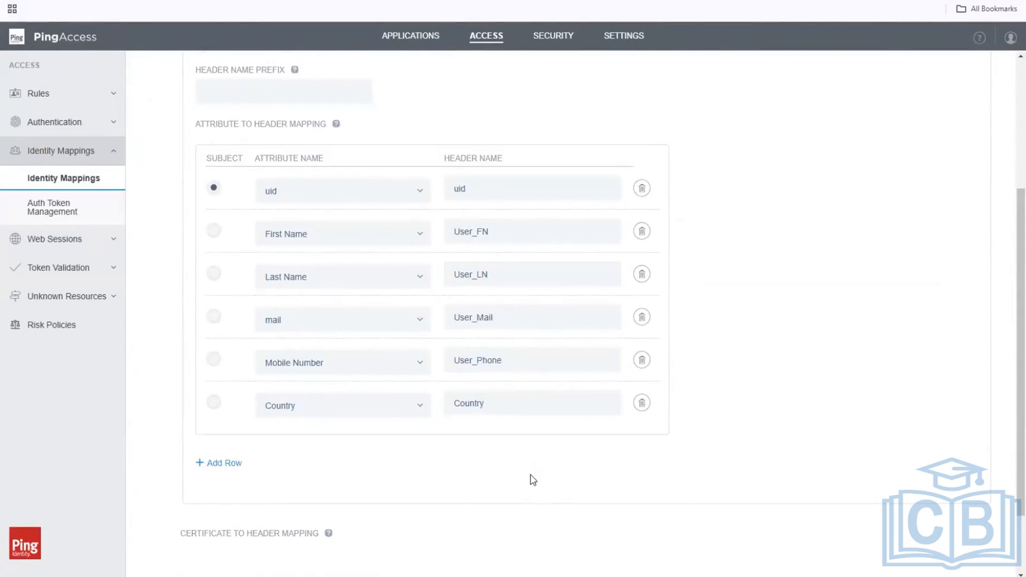
{"action": "left_click", "coordinate": [480, 402]}
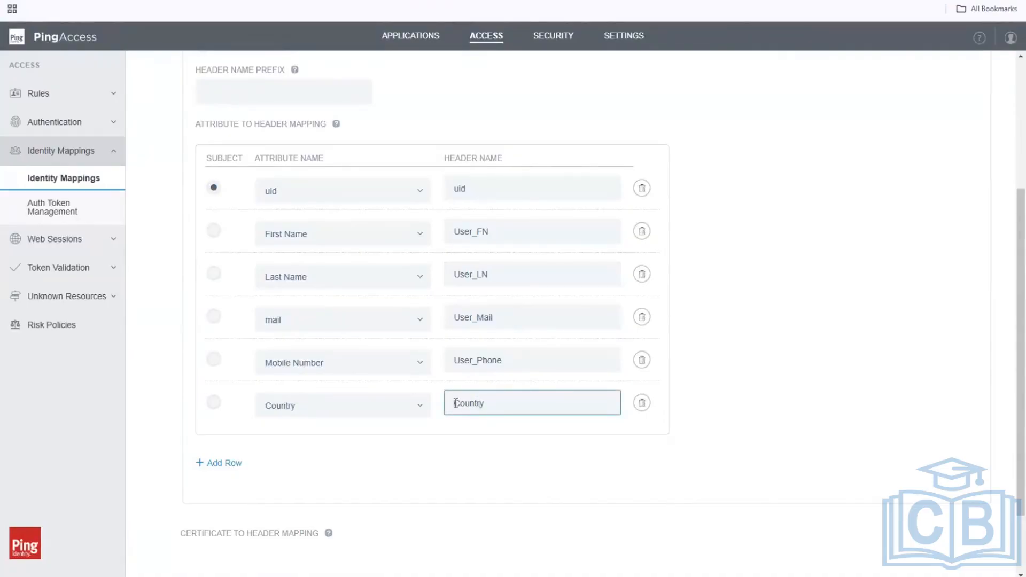
{"action": "left_click", "coordinate": [455, 403]}
{"action": "type", "text": "User"}
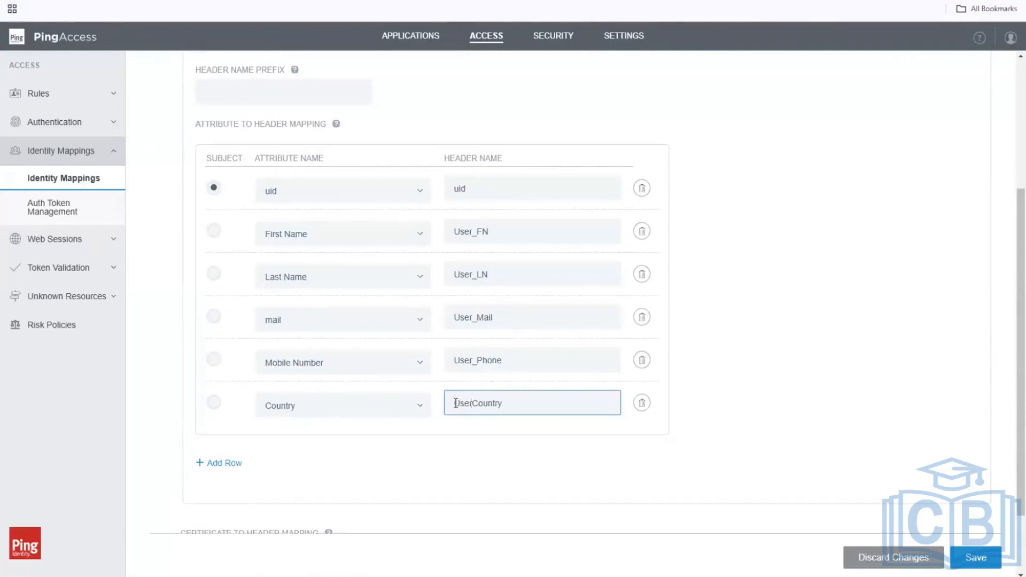
{"action": "type", "text": "_"}
{"action": "left_click", "coordinate": [973, 558]}
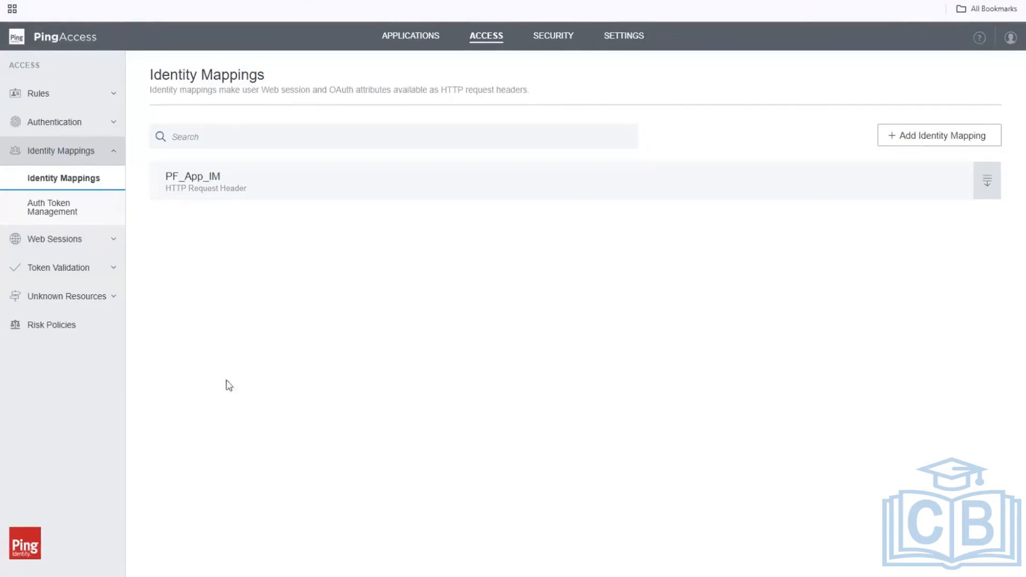
Review the web session management settings and the details of the PF_App_WS web session
{"action": "left_click", "coordinate": [50, 239]}
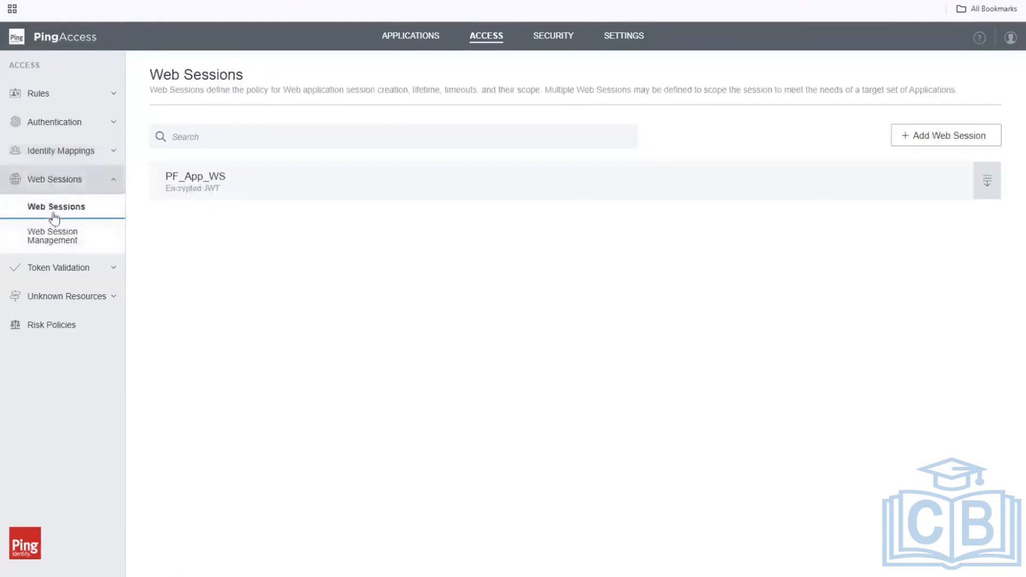
{"action": "left_click", "coordinate": [68, 245]}
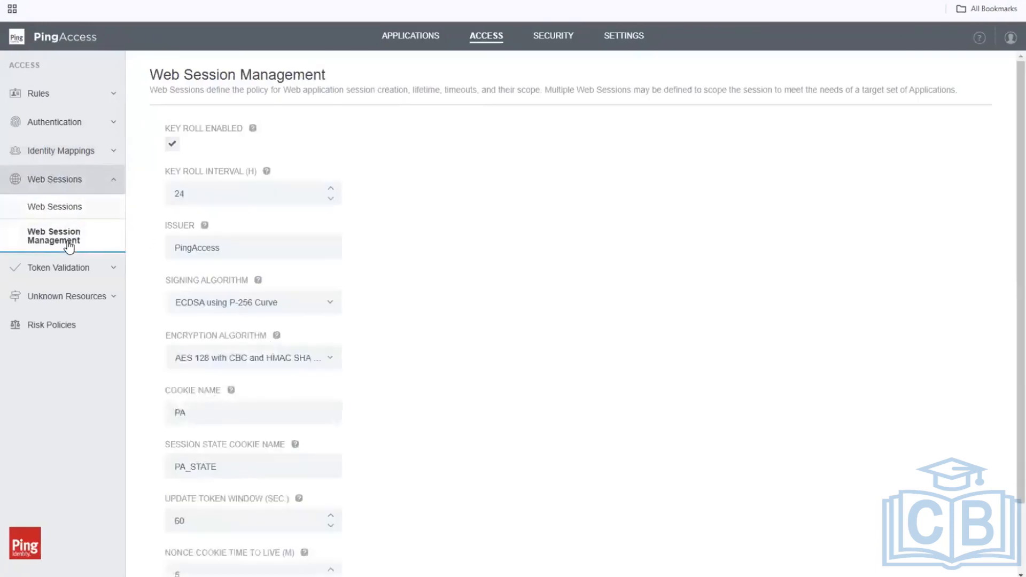
{"action": "left_click", "coordinate": [69, 220]}
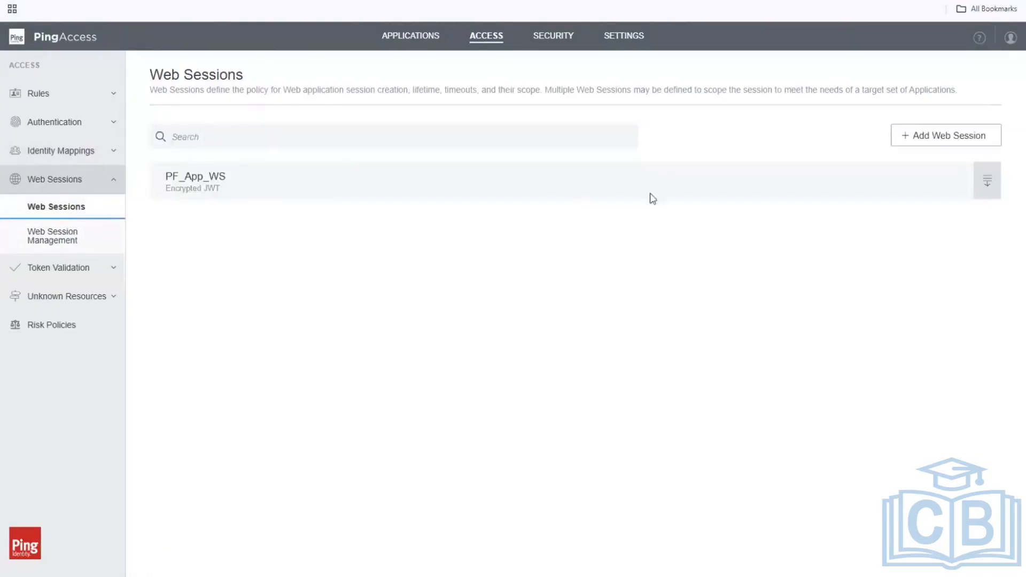
{"action": "left_click", "coordinate": [983, 184]}
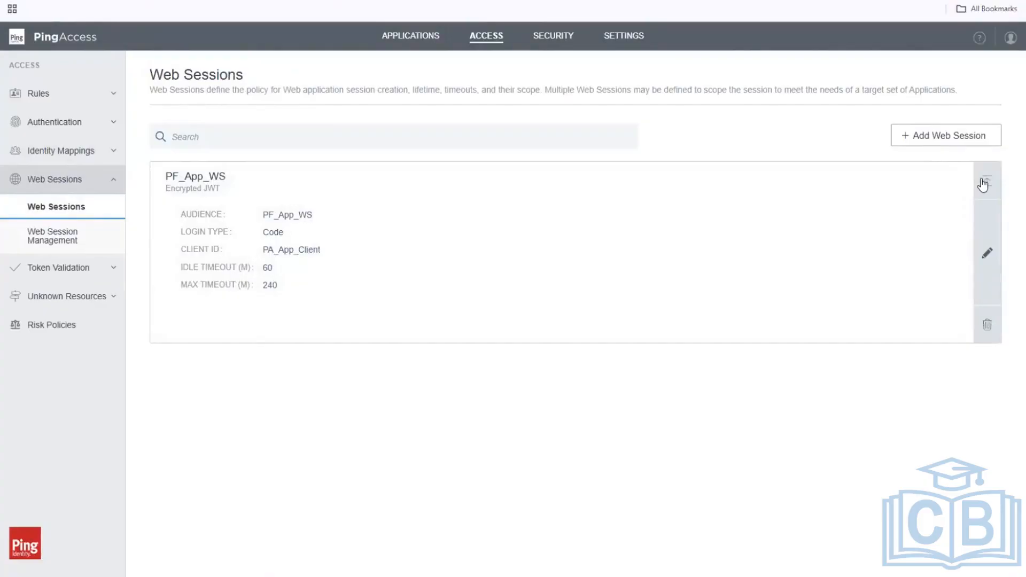
{"action": "left_click", "coordinate": [983, 184]}
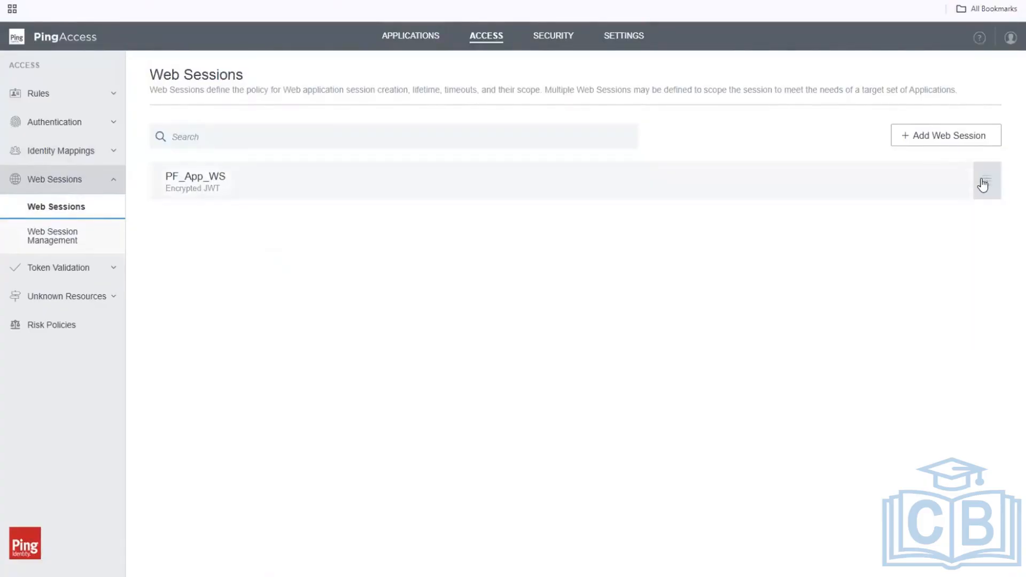
Start a new access rule and name it WS_Attribute_Rule
{"action": "left_click", "coordinate": [38, 96]}
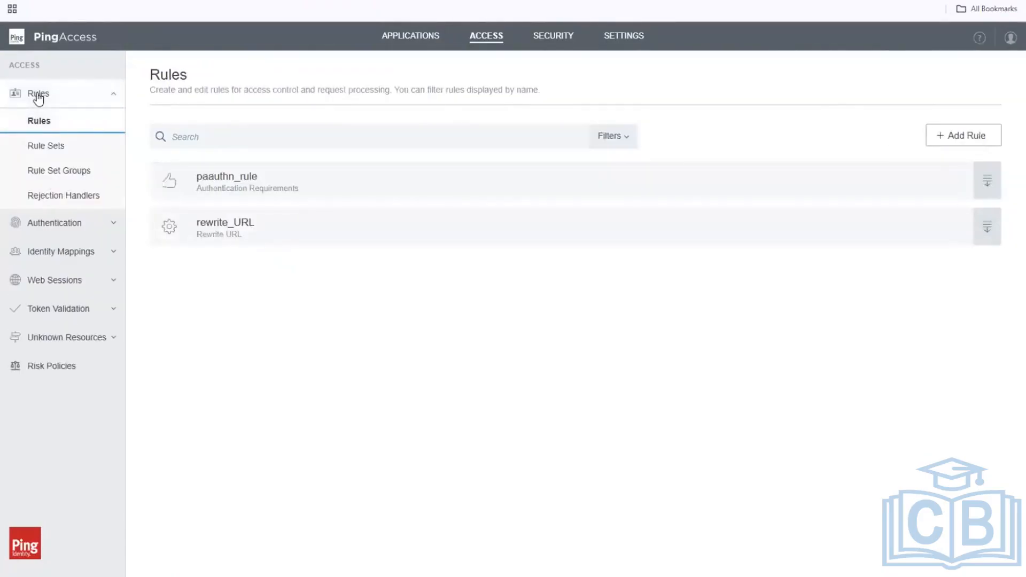
{"action": "left_click", "coordinate": [969, 136]}
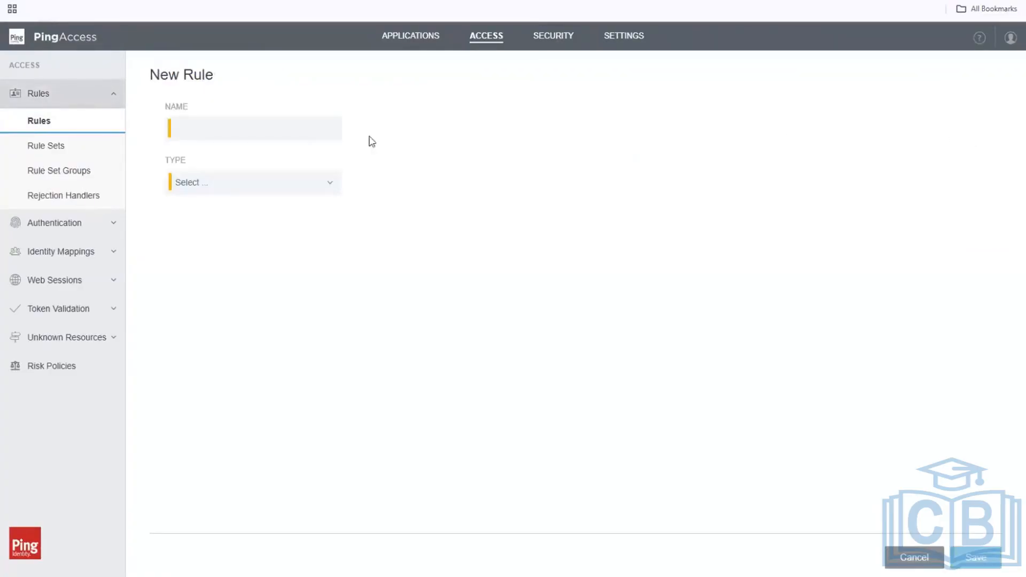
{"action": "left_click", "coordinate": [278, 132]}
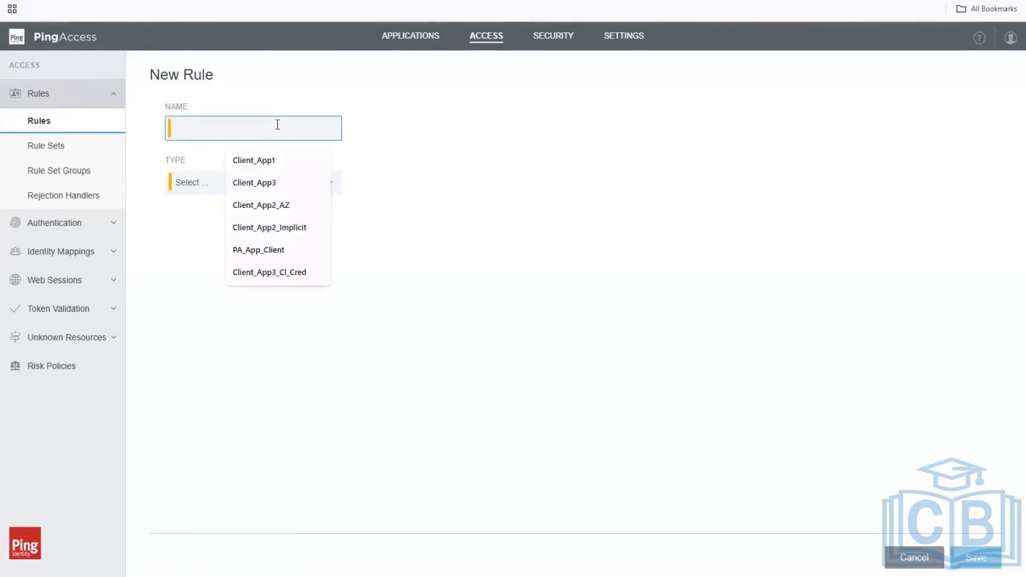
{"action": "left_click", "coordinate": [277, 125]}
{"action": "type", "text": "WebS"}
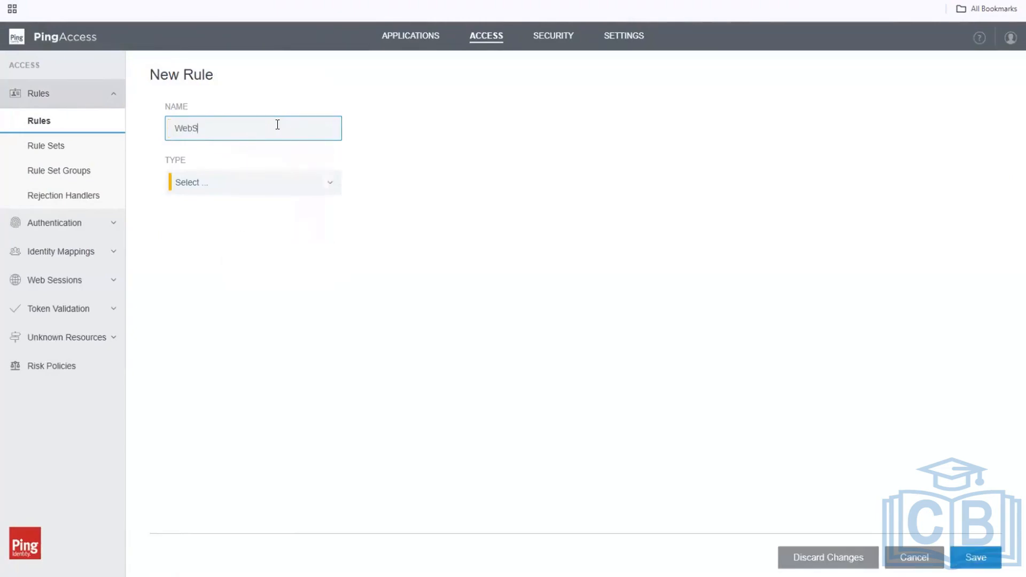
{"action": "type", "text": "ess"}
{"action": "key", "text": "BackSpace"}
{"action": "key", "text": "BackSpace"}
{"action": "key", "text": "BackSpace"}
{"action": "key", "text": "BackSpace"}
{"action": "key", "text": "BackSpace"}
{"action": "key", "text": "BackSpace"}
{"action": "type", "text": "S_Attribute_Role"}
{"action": "key", "text": "BackSpace"}
{"action": "key", "text": "BackSpace"}
{"action": "key", "text": "BackSpace"}
{"action": "type", "text": "ule"}
Set the type of the new WS_Attribute_Rule to Web Session Attribute
{"action": "left_click", "coordinate": [254, 182]}
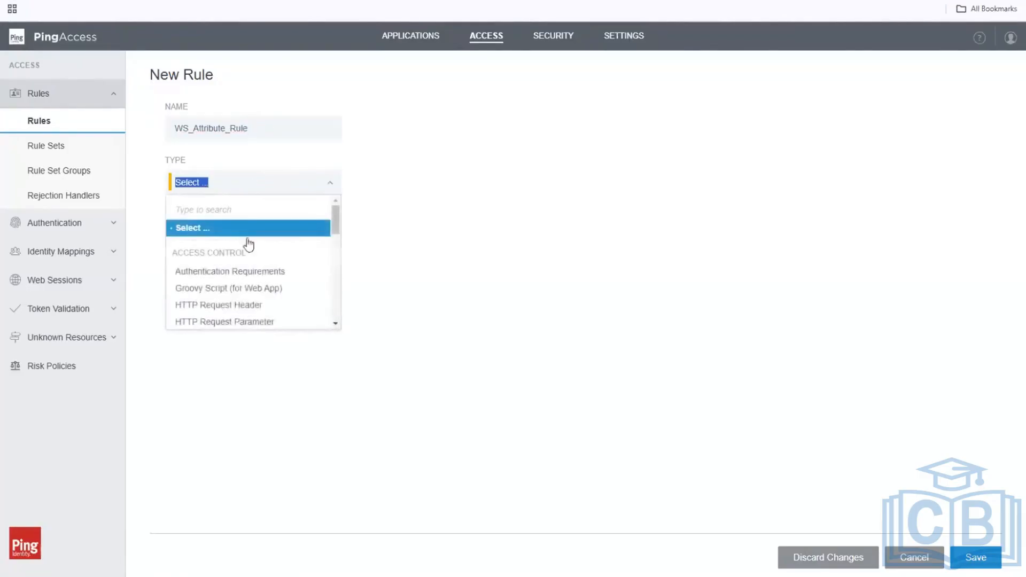
{"action": "scroll", "coordinate": [275, 305], "scroll_direction": "down", "scroll_amount": 3}
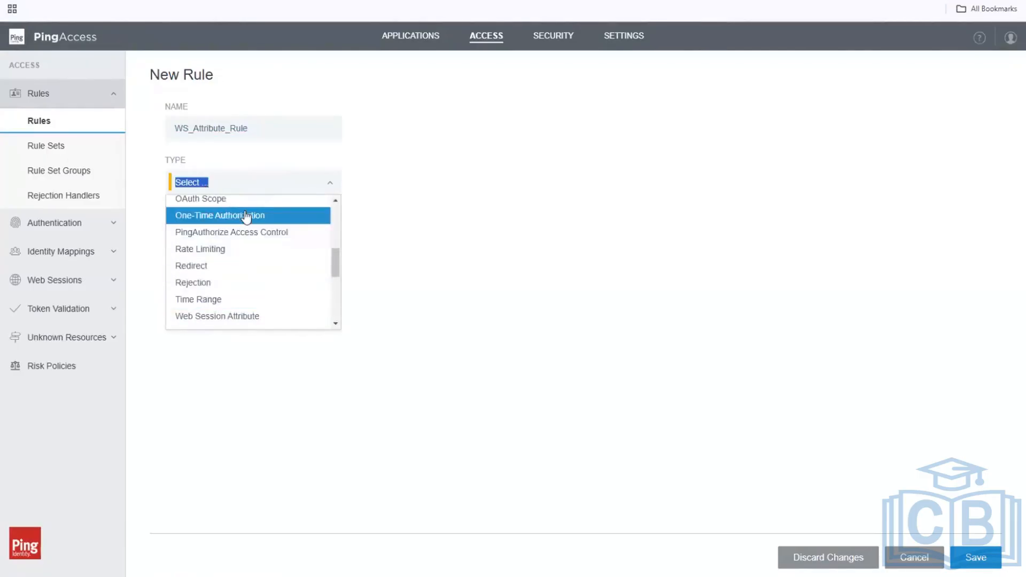
{"action": "left_click", "coordinate": [235, 317]}
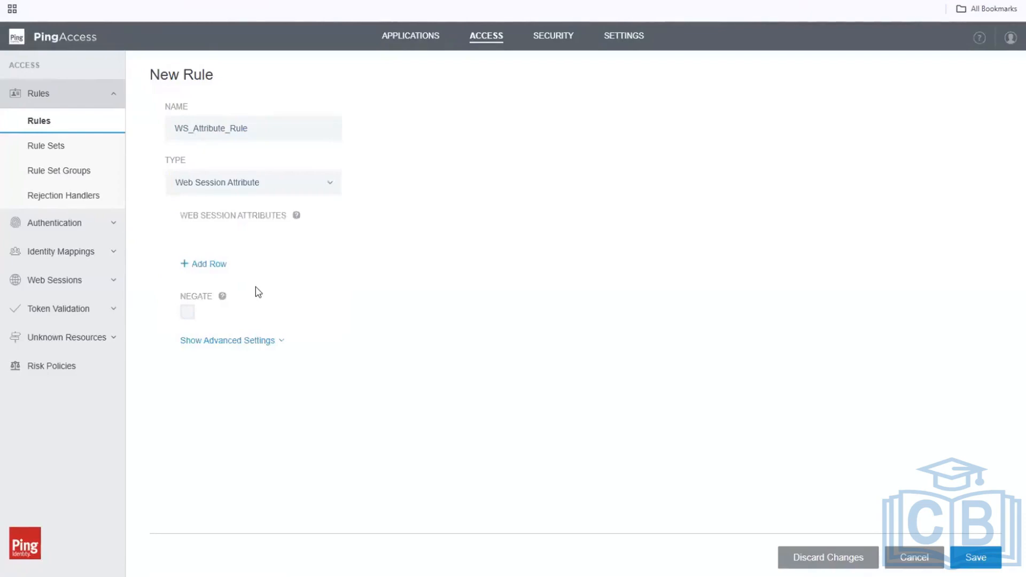
Add a web session attribute row requiring Country to match US with the Case-Sensitive strategy, and save the rule
{"action": "left_click", "coordinate": [208, 268]}
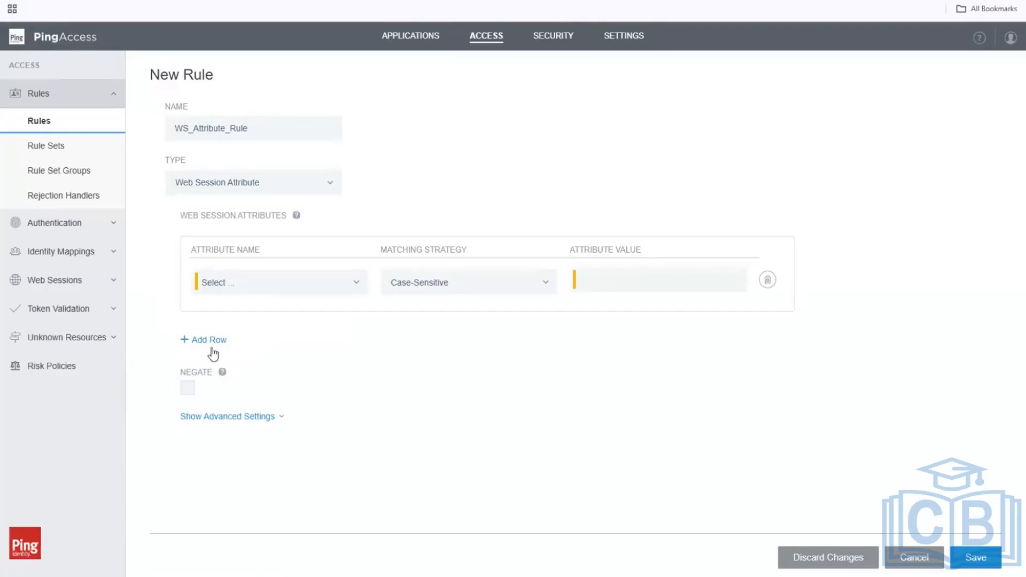
{"action": "mouse_move", "coordinate": [222, 374]}
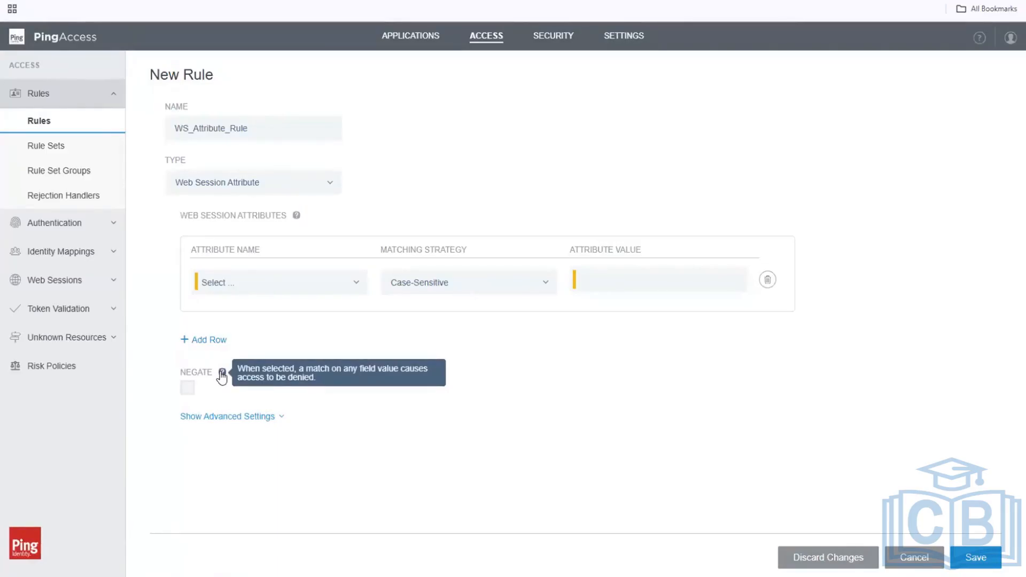
{"action": "left_click", "coordinate": [357, 282]}
{"action": "left_click", "coordinate": [238, 361]}
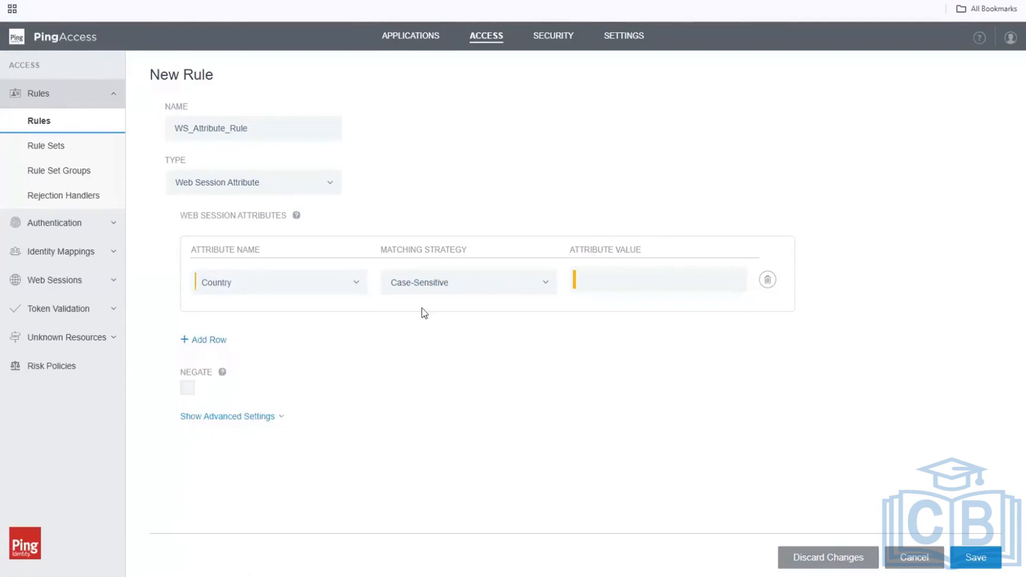
{"action": "left_click", "coordinate": [543, 286]}
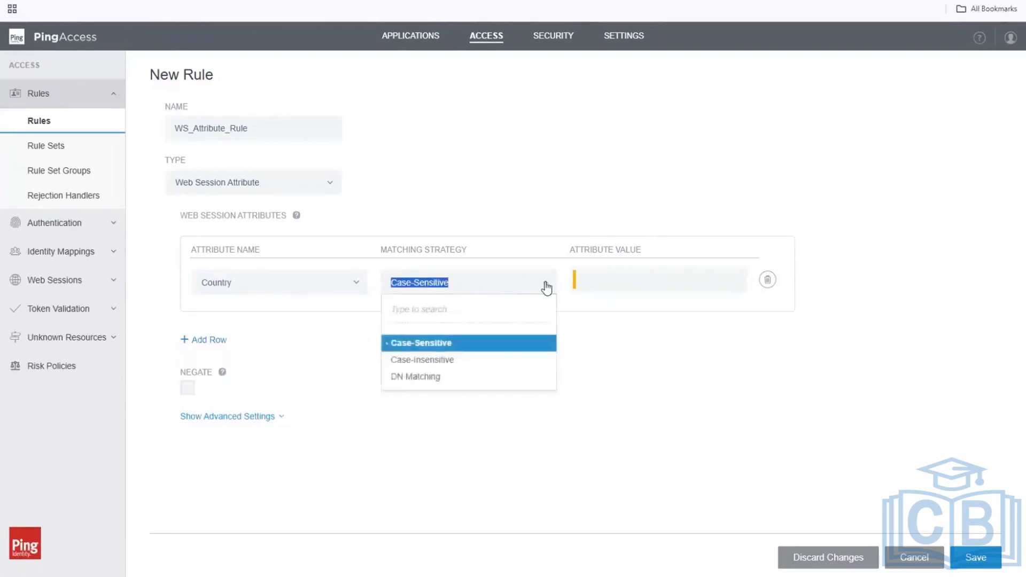
{"action": "left_click", "coordinate": [543, 286]}
{"action": "left_click", "coordinate": [612, 279]}
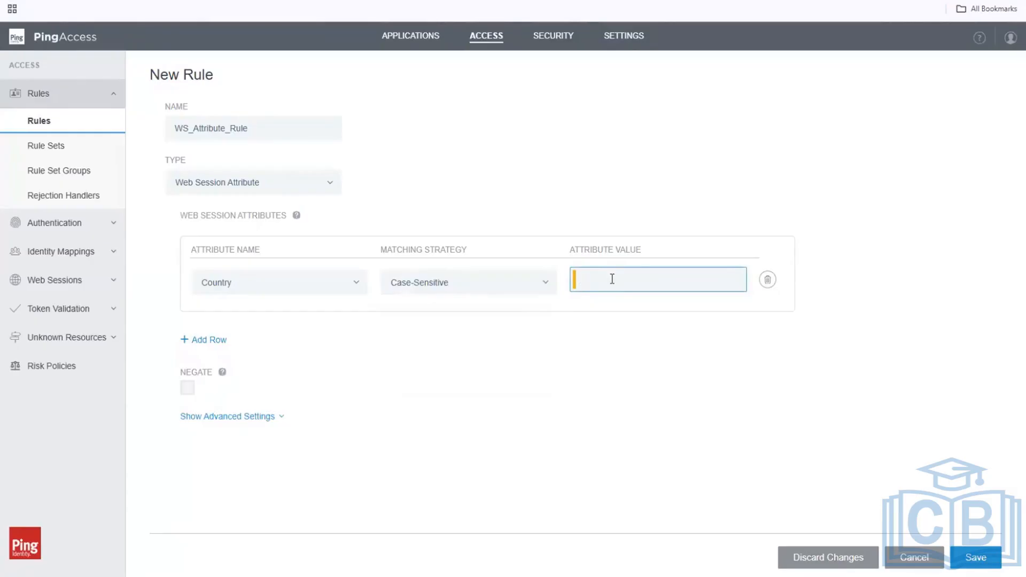
{"action": "type", "text": "US"}
{"action": "left_click", "coordinate": [548, 480]}
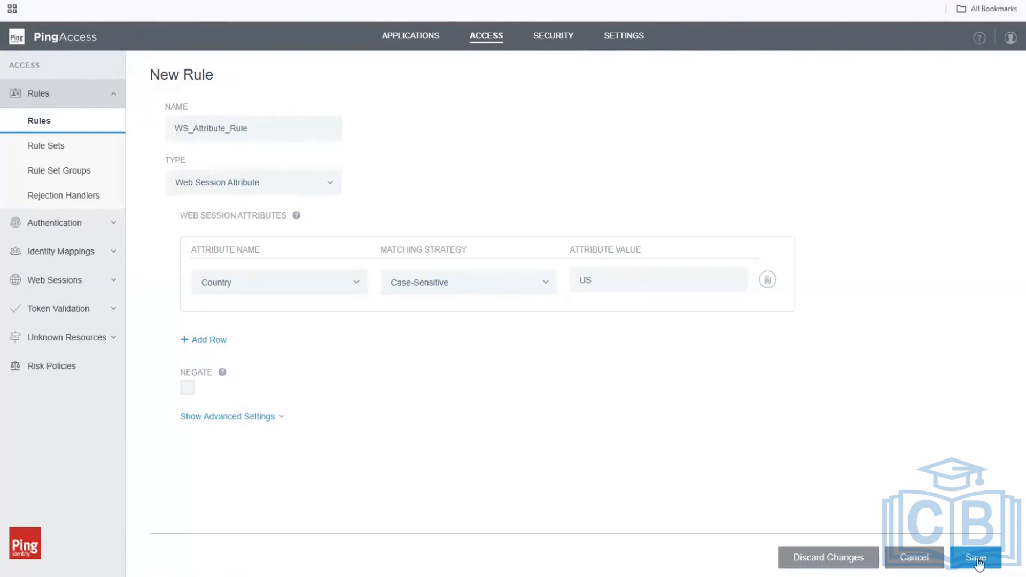
{"action": "left_click", "coordinate": [975, 559]}
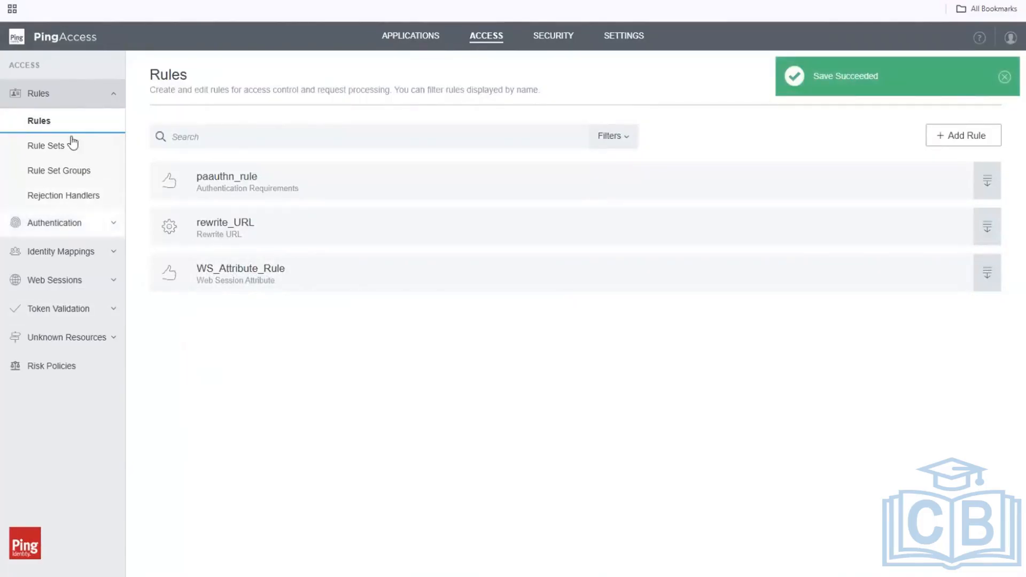
Open the web policy of the Root Resource in the RP_with_Auth application for editing
{"action": "left_click", "coordinate": [416, 38]}
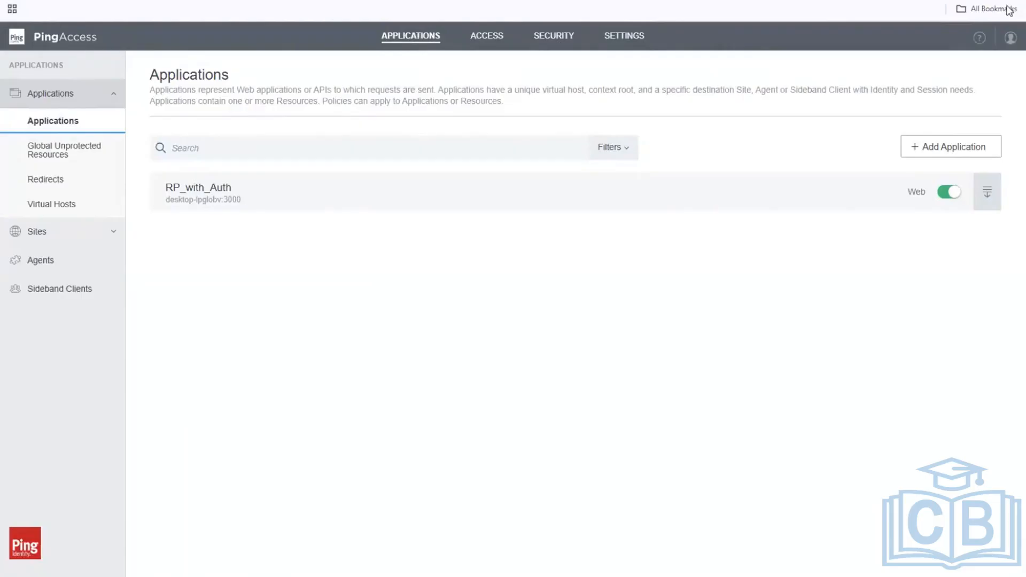
{"action": "left_click", "coordinate": [984, 195]}
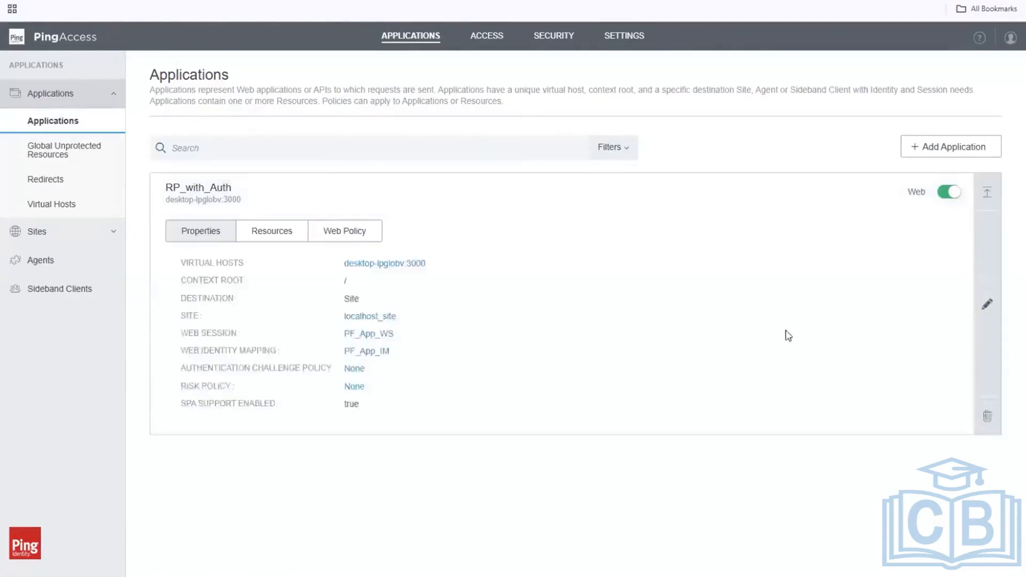
{"action": "left_click", "coordinate": [982, 306]}
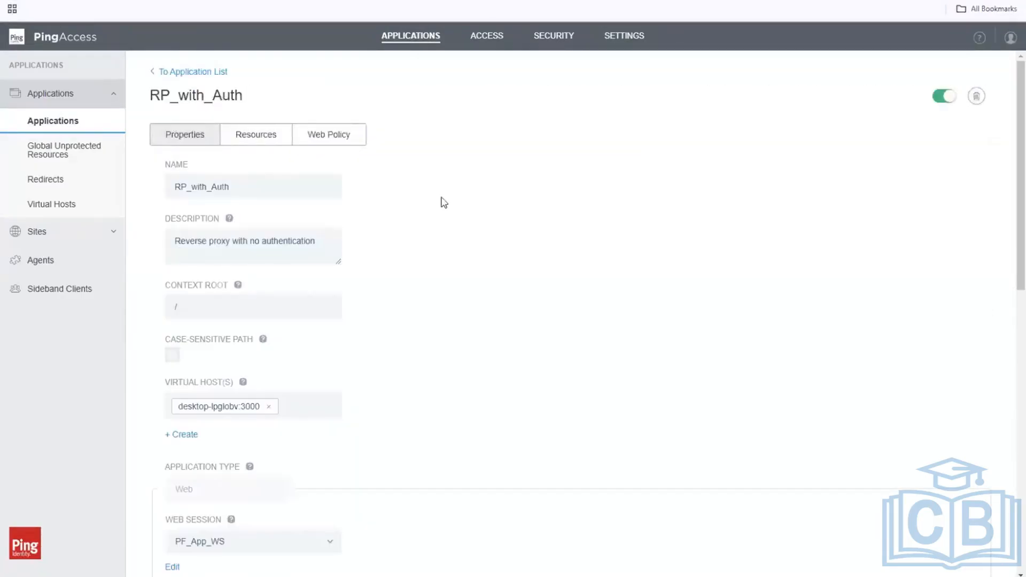
{"action": "left_click", "coordinate": [263, 138]}
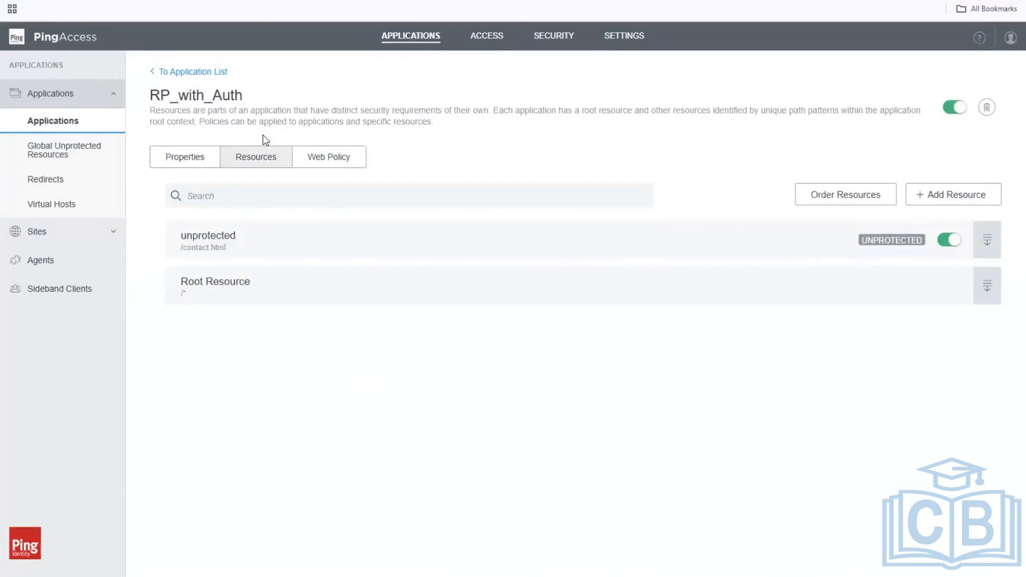
{"action": "left_click", "coordinate": [987, 285]}
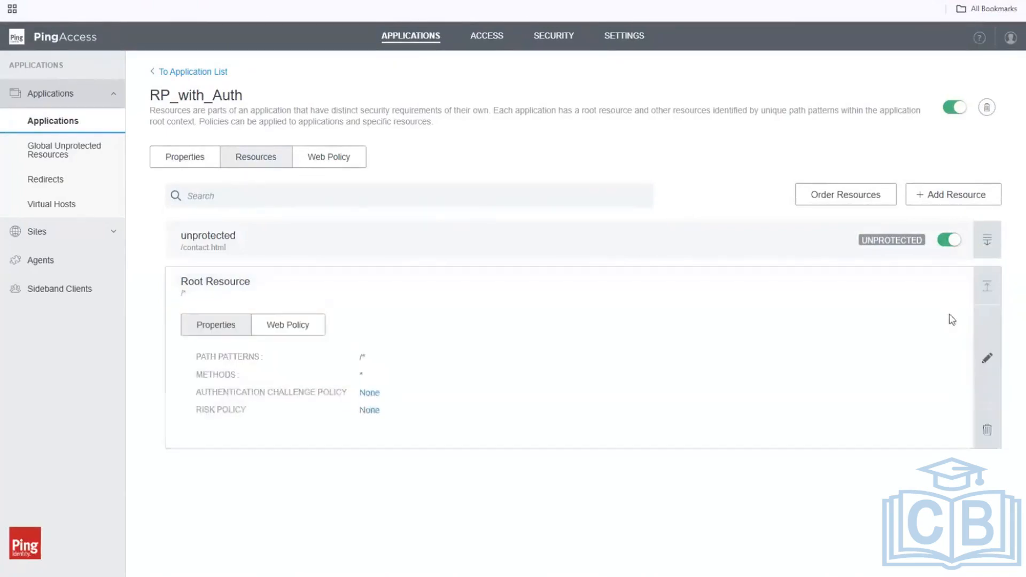
{"action": "left_click", "coordinate": [987, 357]}
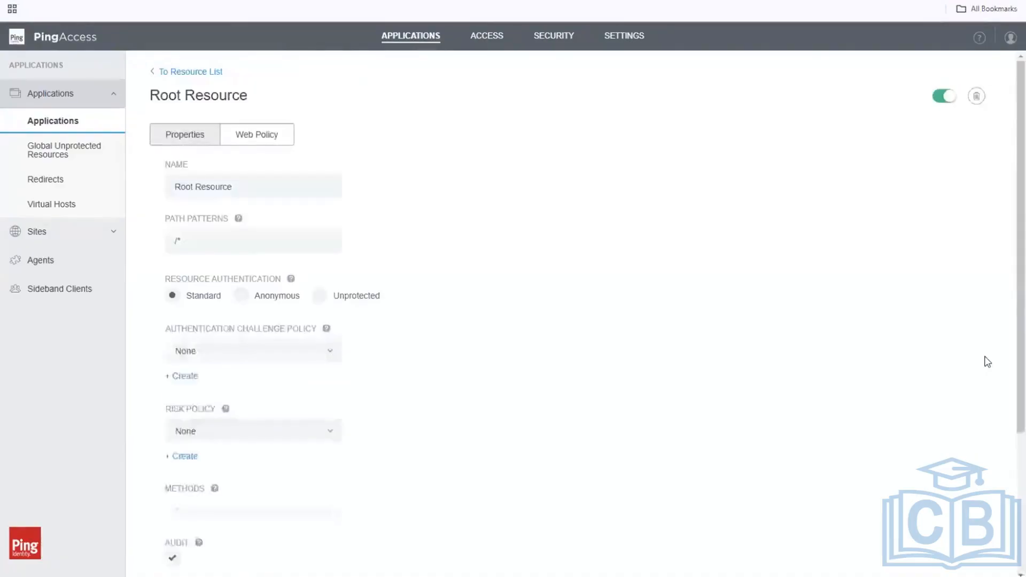
{"action": "left_click", "coordinate": [261, 142]}
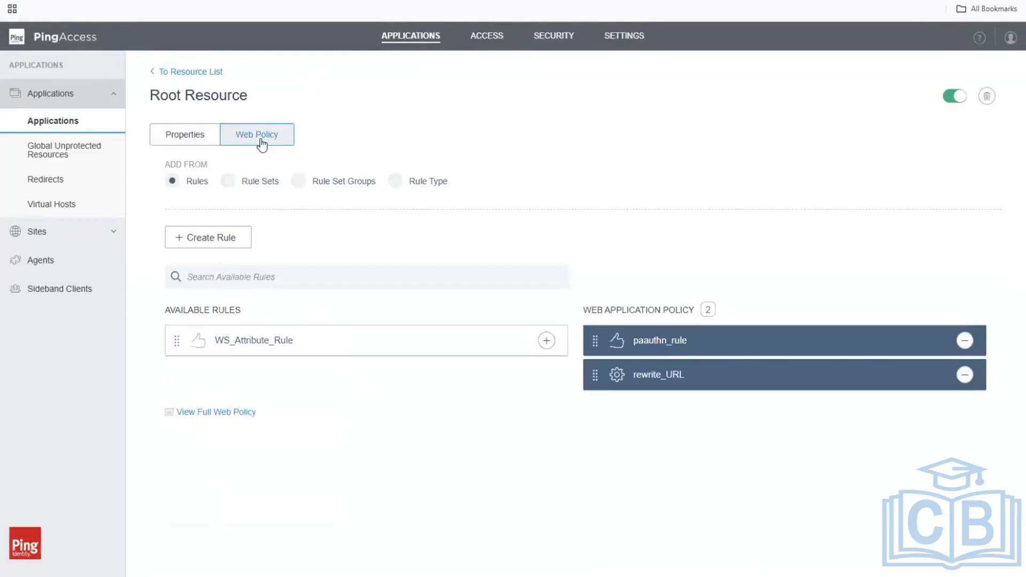
Add WS_Attribute_Rule to the Root Resource's web application policy and place it between paauthn_rule and rewrite_URL
{"action": "left_click", "coordinate": [545, 342]}
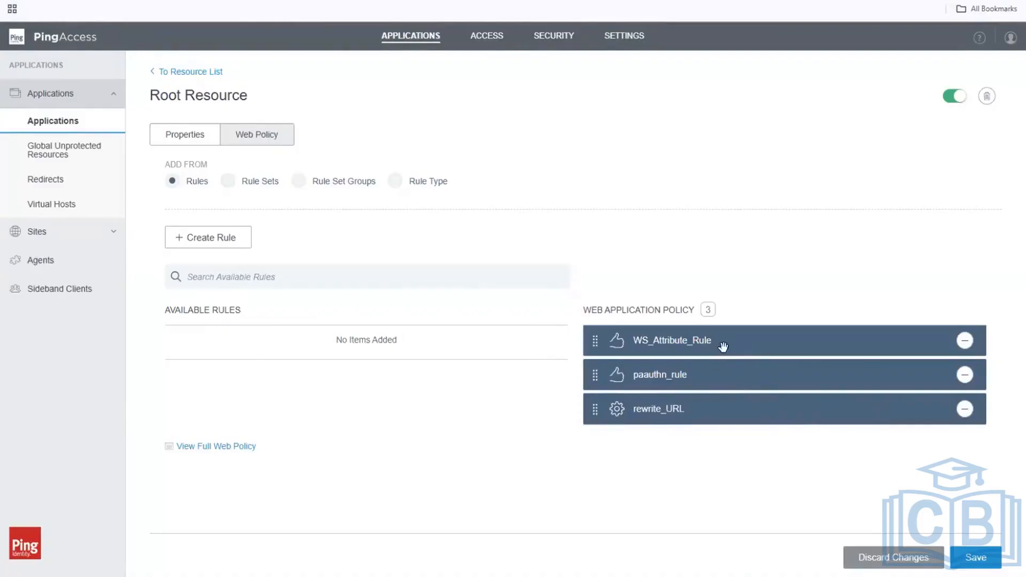
{"action": "left_click_drag", "start_coordinate": [724, 345], "coordinate": [722, 396]}
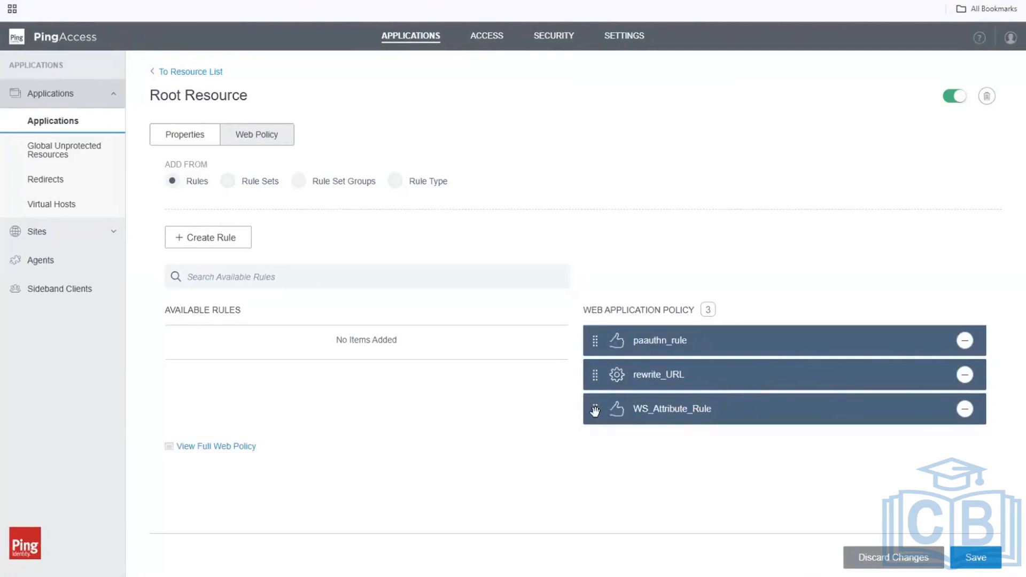
{"action": "left_click_drag", "start_coordinate": [758, 380], "coordinate": [750, 433]}
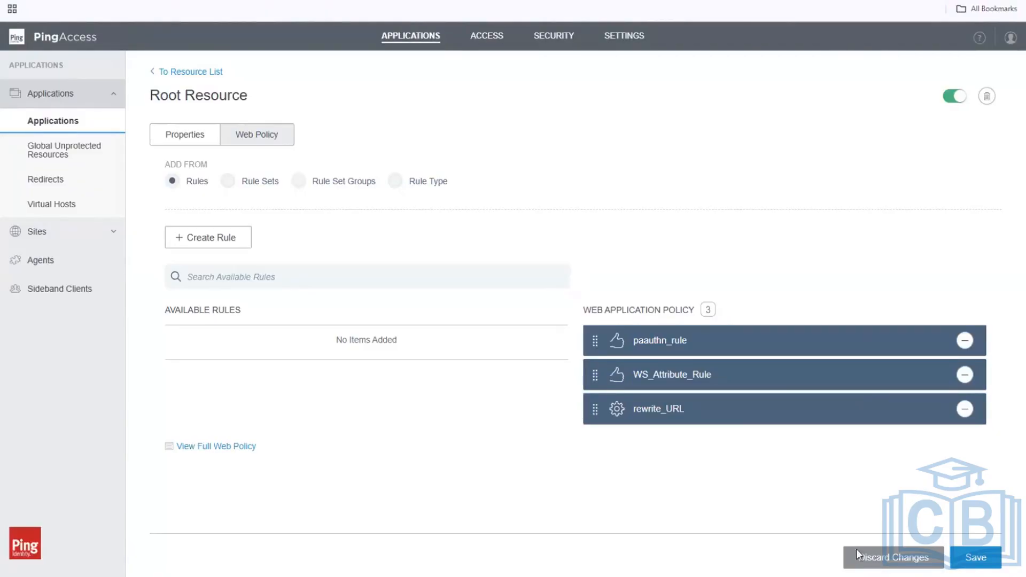
Save the Root Resource's web policy and reopen it from the RP_with_Auth application's resources to review its rules
{"action": "left_click", "coordinate": [976, 558]}
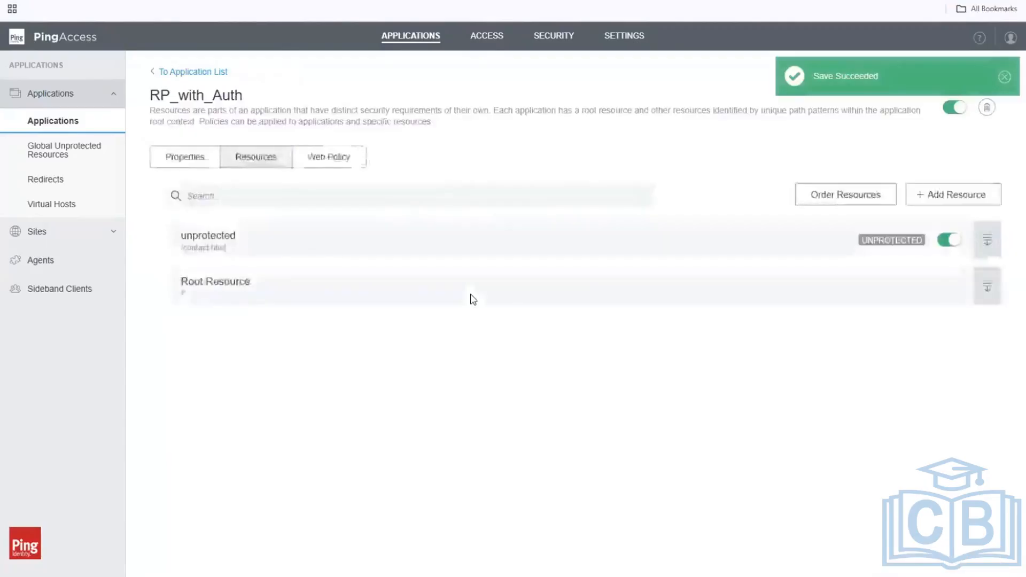
{"action": "left_click", "coordinate": [60, 124]}
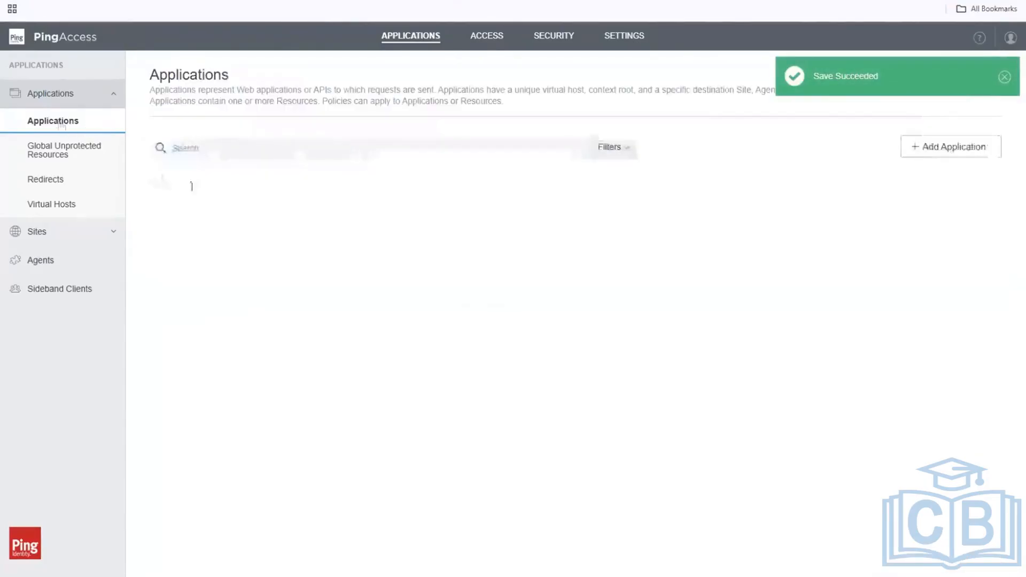
{"action": "left_click", "coordinate": [987, 193]}
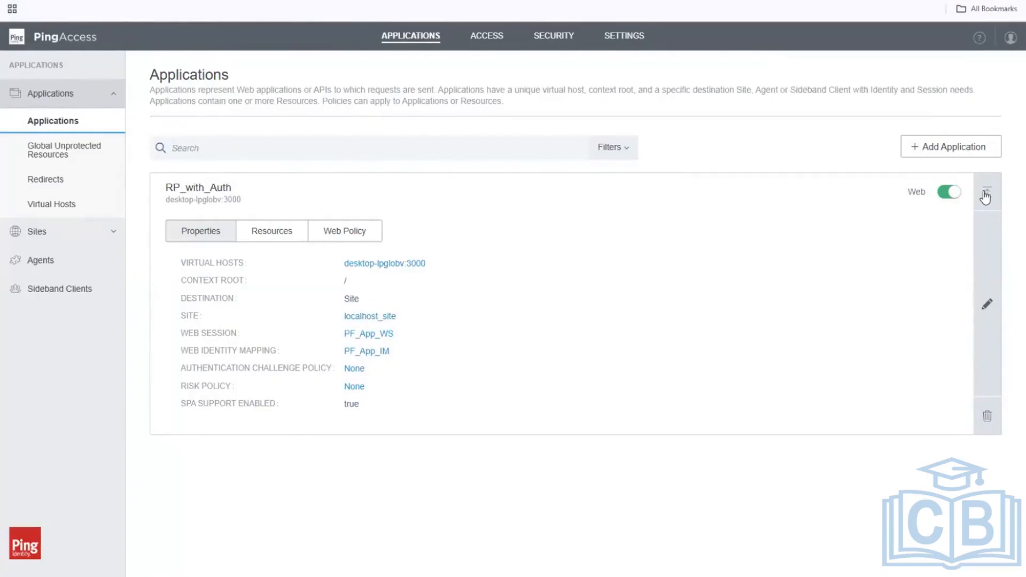
{"action": "left_click", "coordinate": [987, 304]}
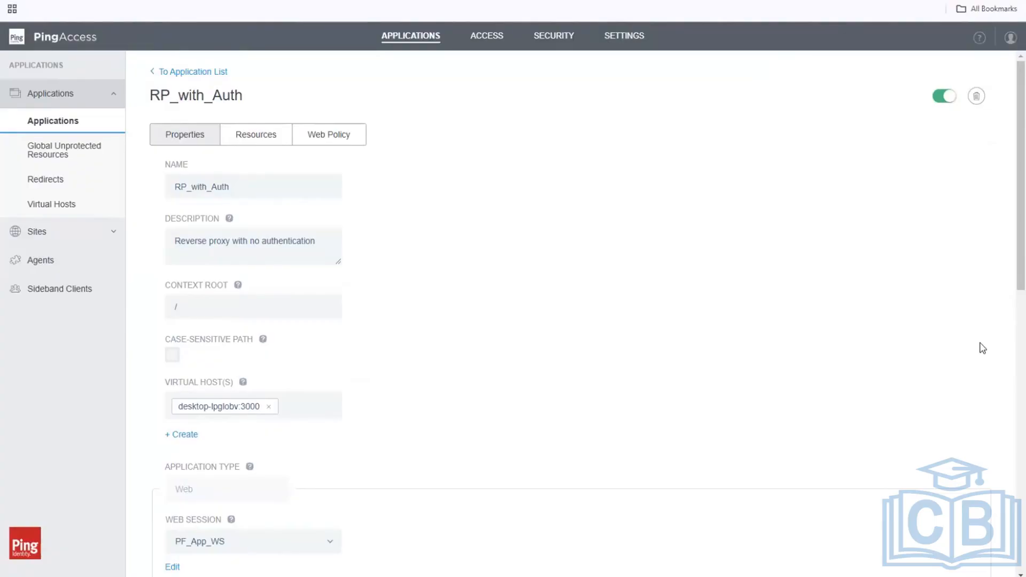
{"action": "left_click", "coordinate": [259, 135]}
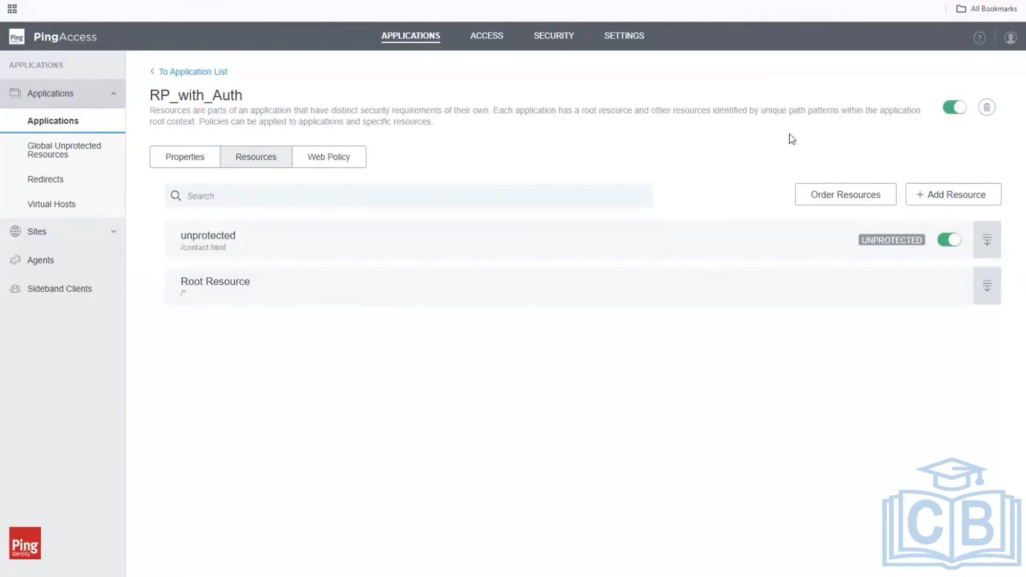
{"action": "left_click", "coordinate": [986, 288]}
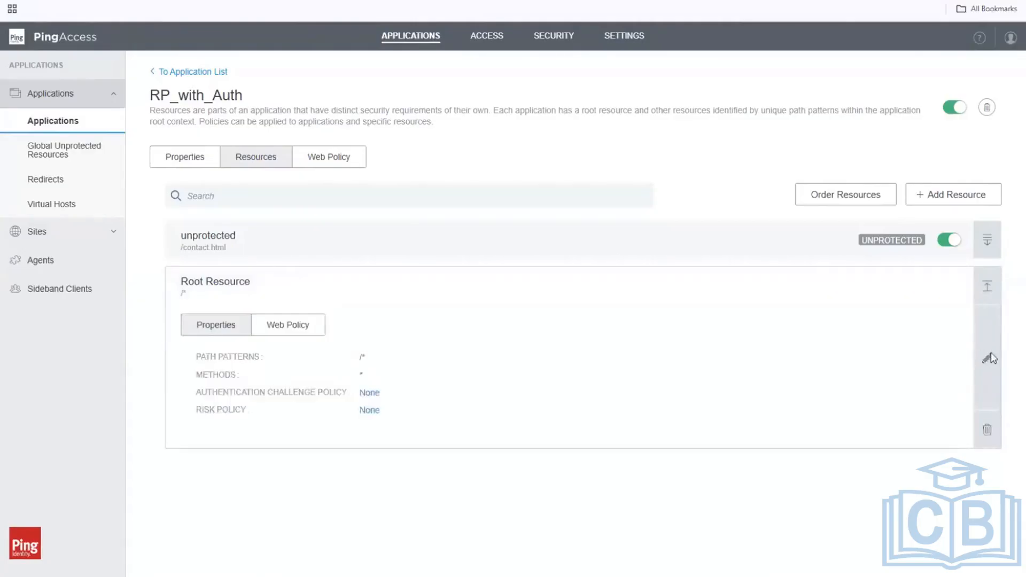
{"action": "left_click", "coordinate": [987, 359]}
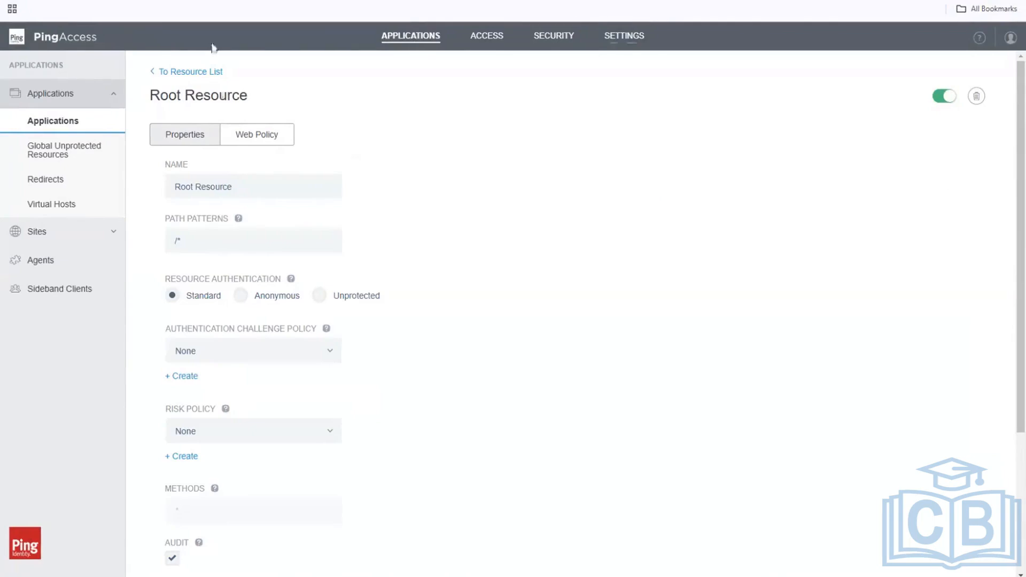
{"action": "left_click", "coordinate": [250, 142]}
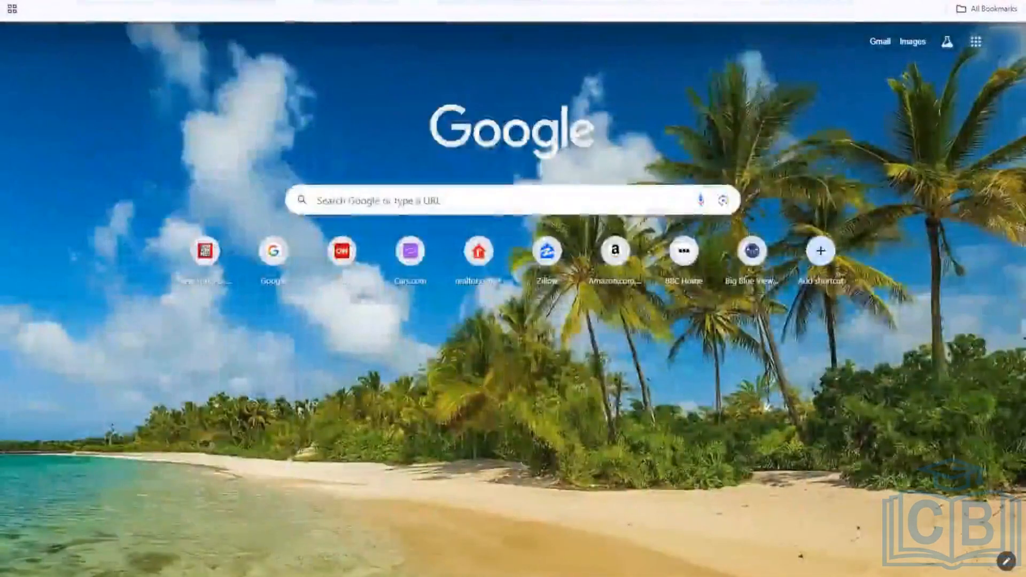
{"action": "key", "text": "ctrl+l"}
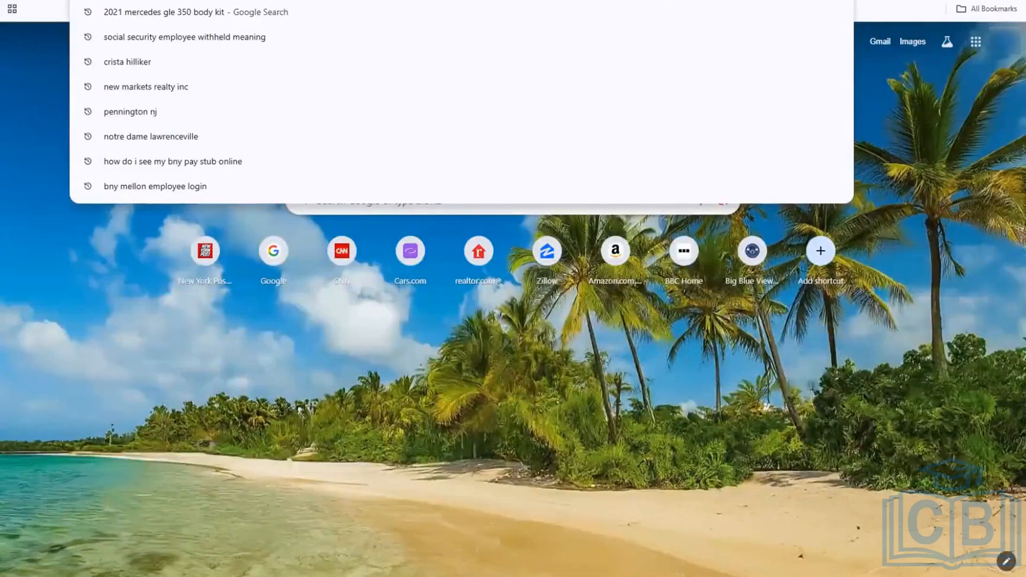
{"action": "type", "text": "https"}
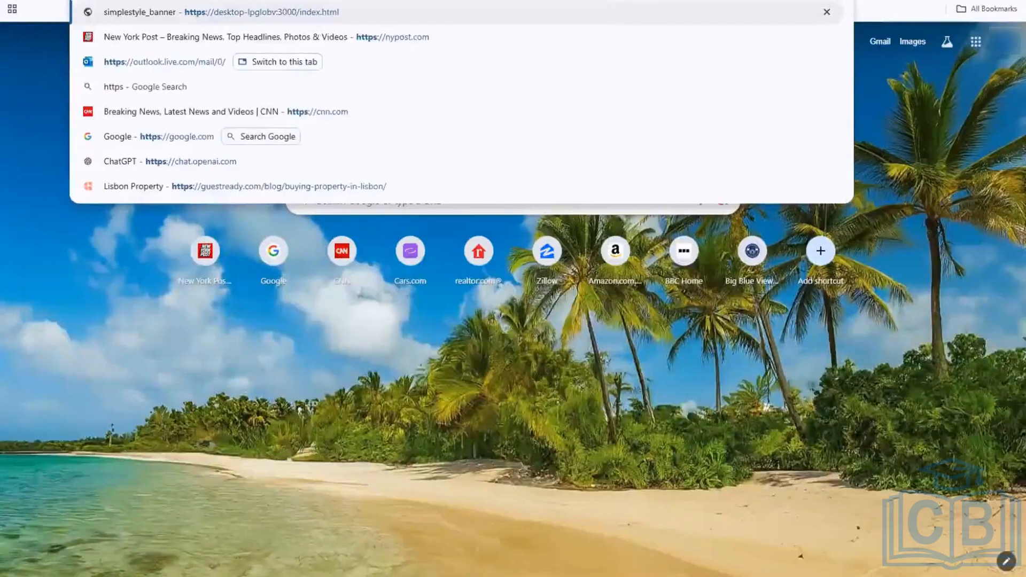
{"action": "key", "text": "Right"}
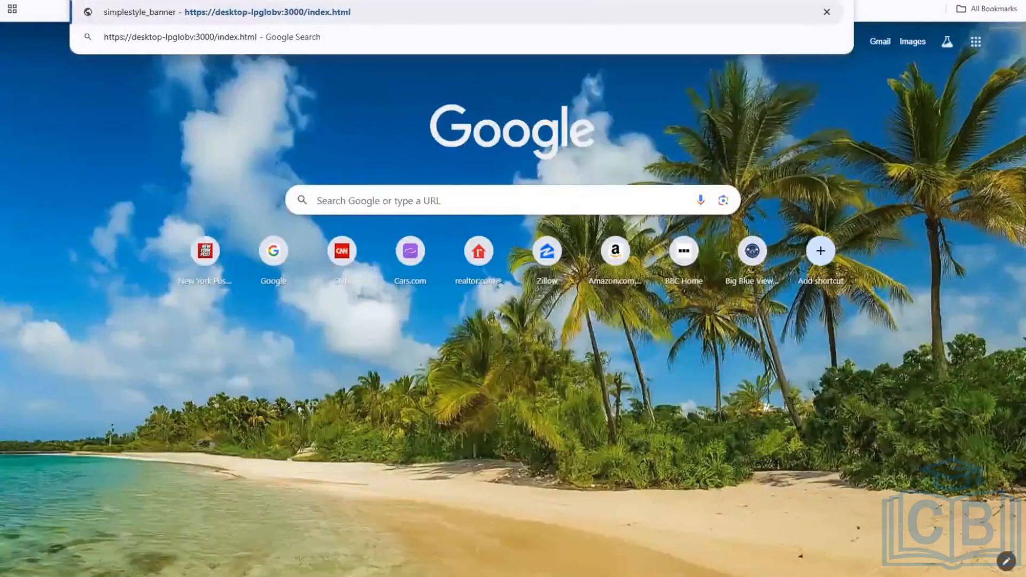
{"action": "key", "text": "Return"}
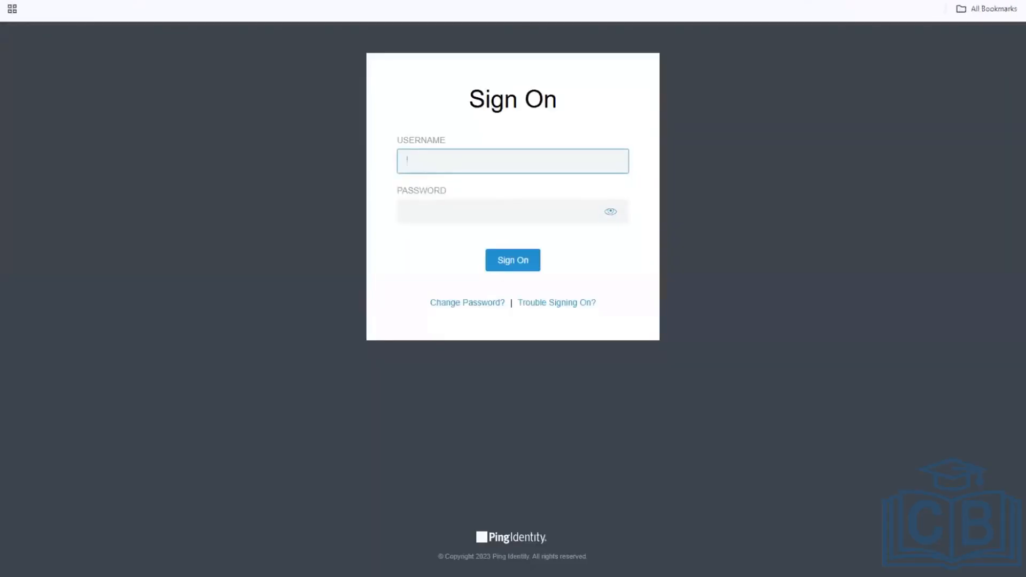
Sign on with the test account's username and password, and dismiss the offer to save the password
{"action": "type", "text": "bushan"}
{"action": "key", "text": "Tab"}
{"action": "type", "text": "*******"}
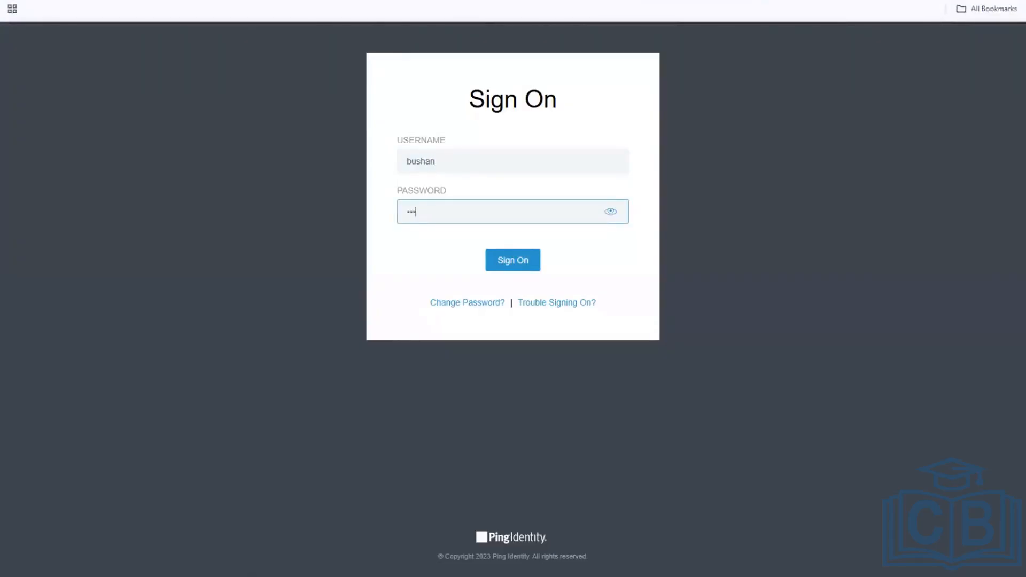
{"action": "type", "text": "**"}
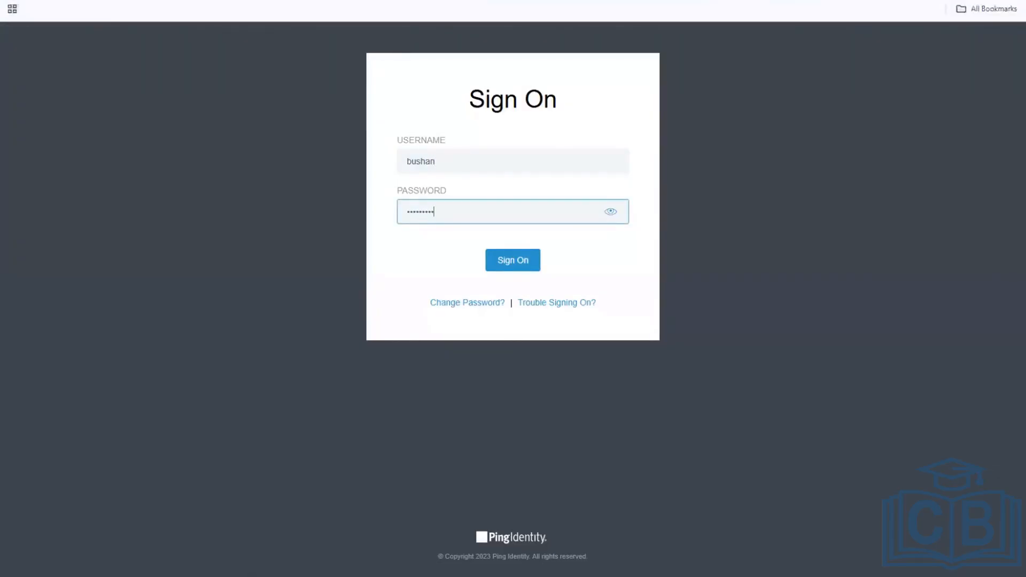
{"action": "key", "text": "Return"}
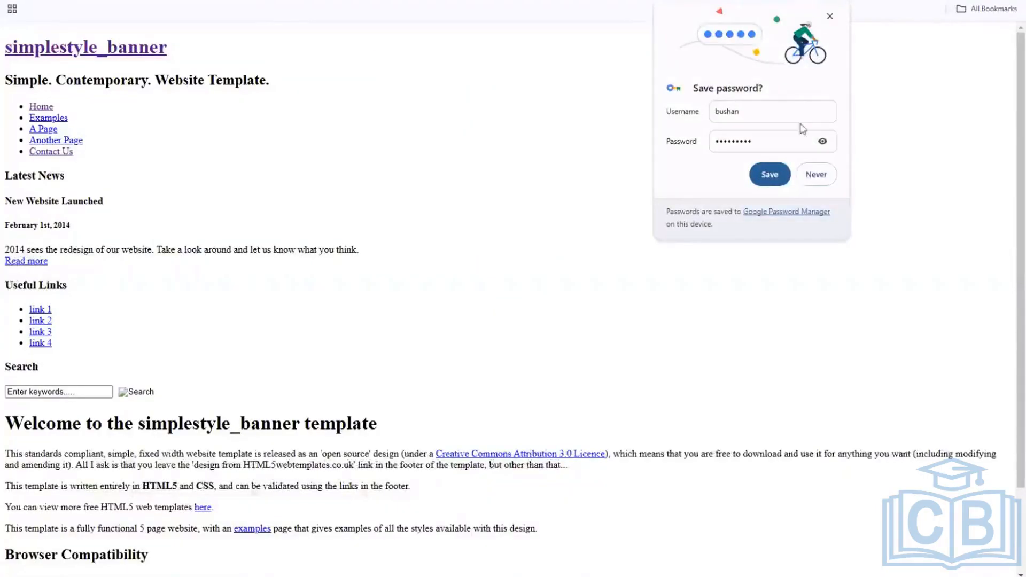
{"action": "left_click", "coordinate": [830, 16]}
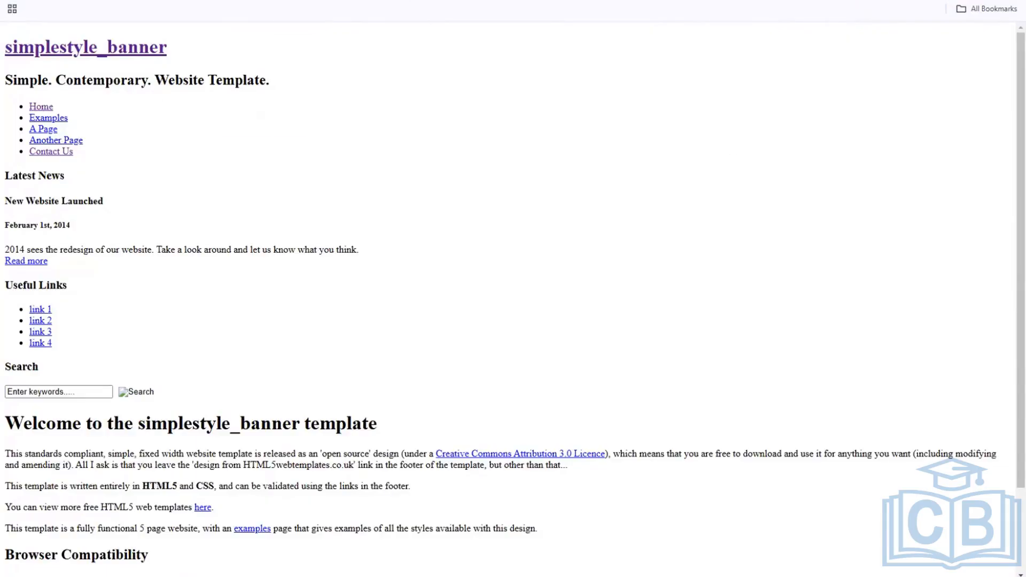
Enable Negate on WS_Attribute_Rule in PingAccess and save the rule
{"action": "left_click", "coordinate": [213, 1]}
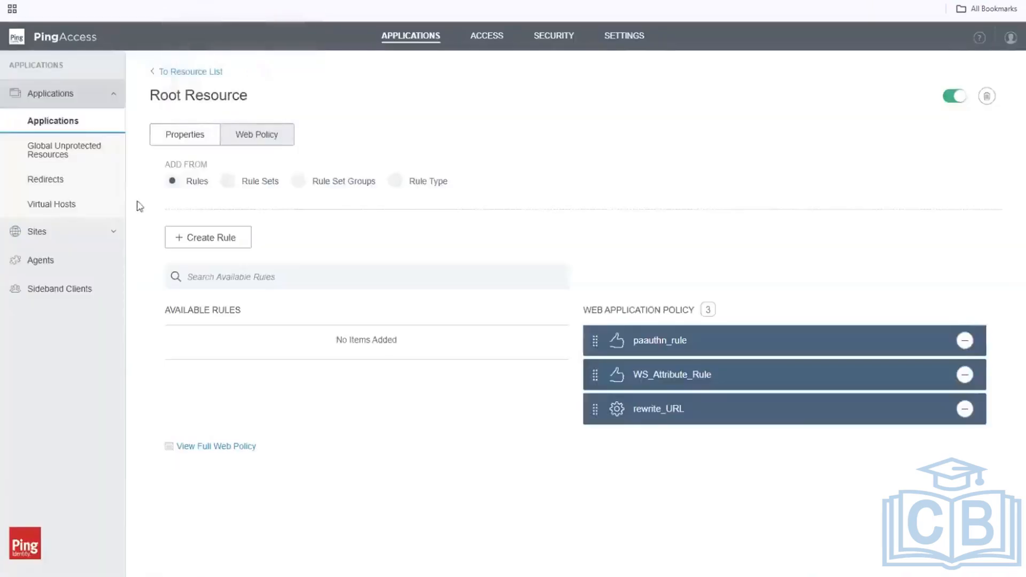
{"action": "left_click", "coordinate": [490, 49]}
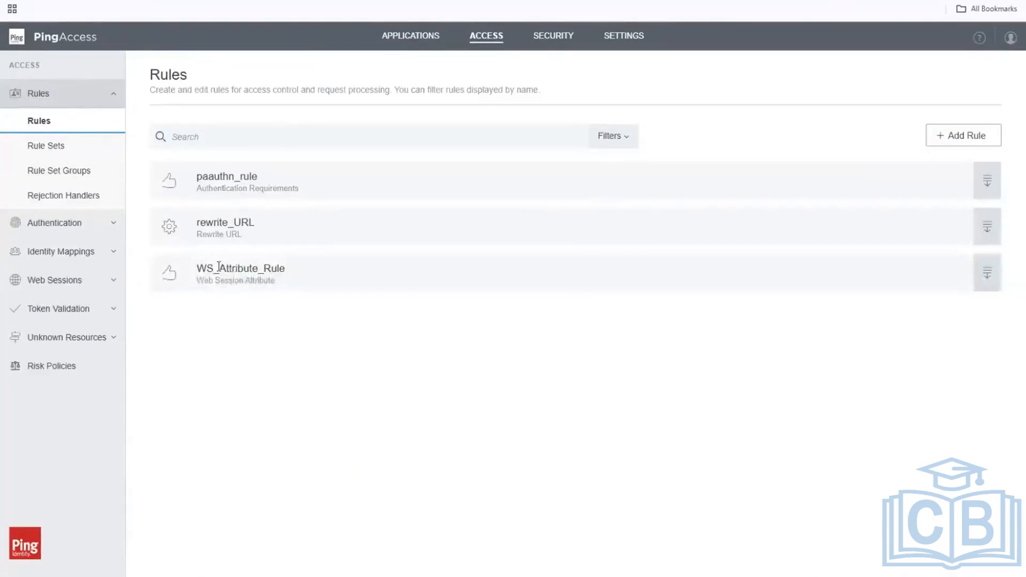
{"action": "left_click", "coordinate": [987, 273]}
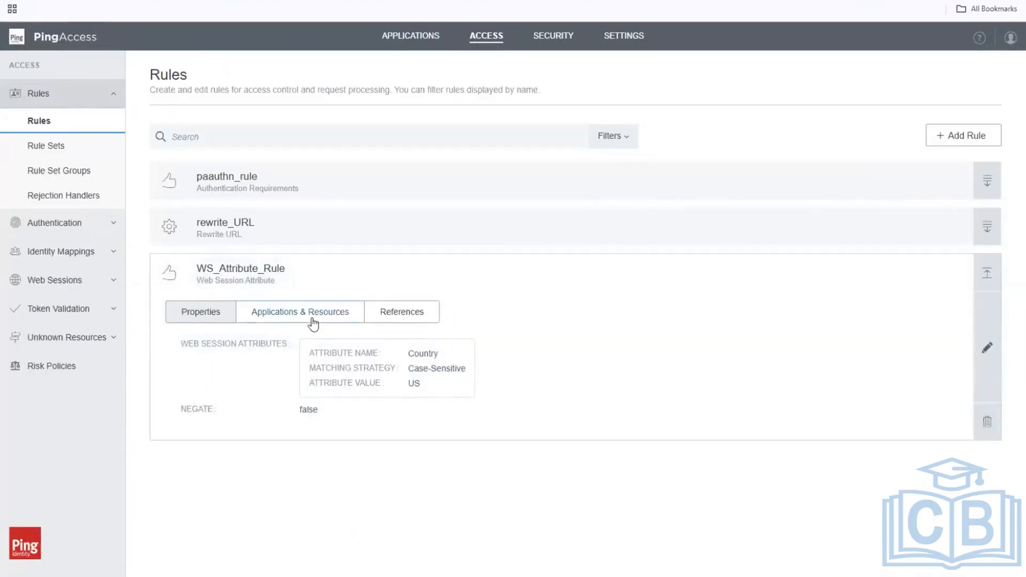
{"action": "left_click", "coordinate": [987, 348]}
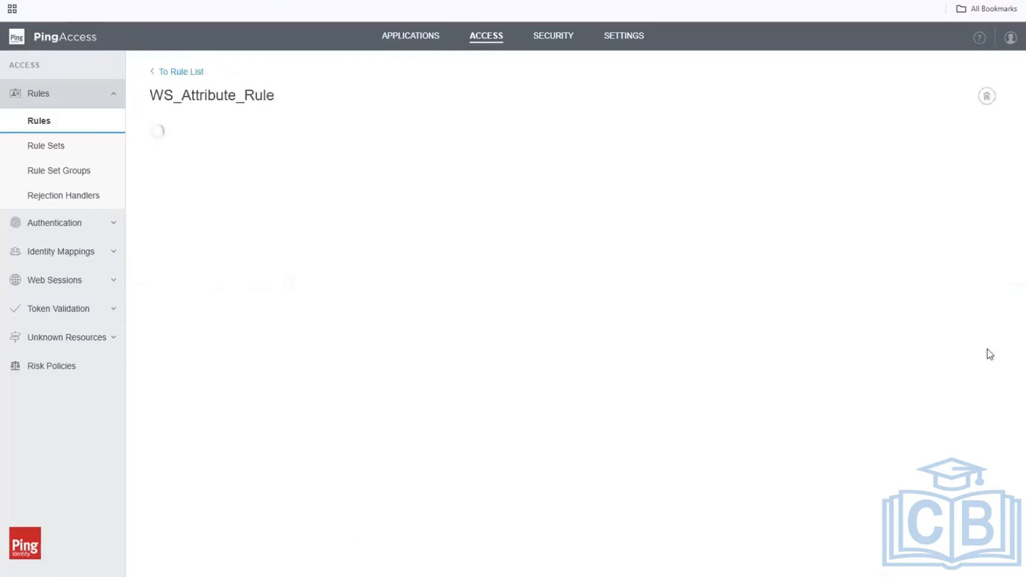
{"action": "left_click", "coordinate": [187, 409]}
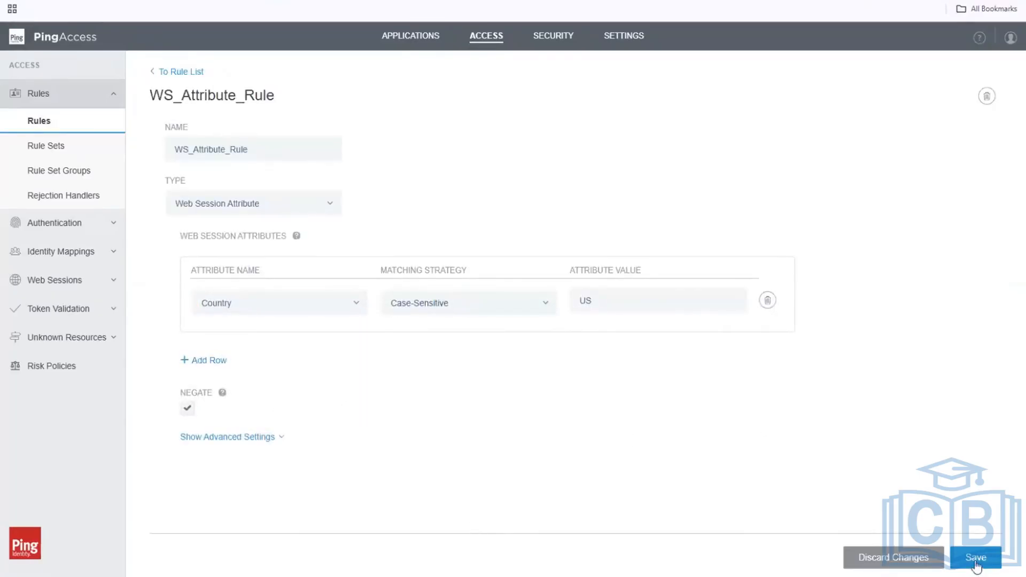
{"action": "left_click", "coordinate": [975, 558]}
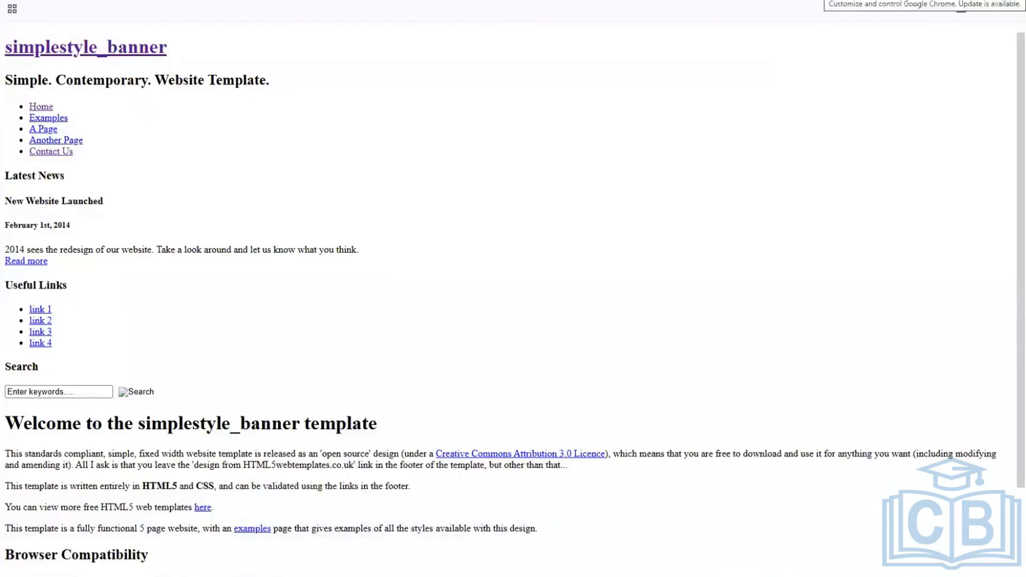
{"action": "left_click", "coordinate": [1013, 1]}
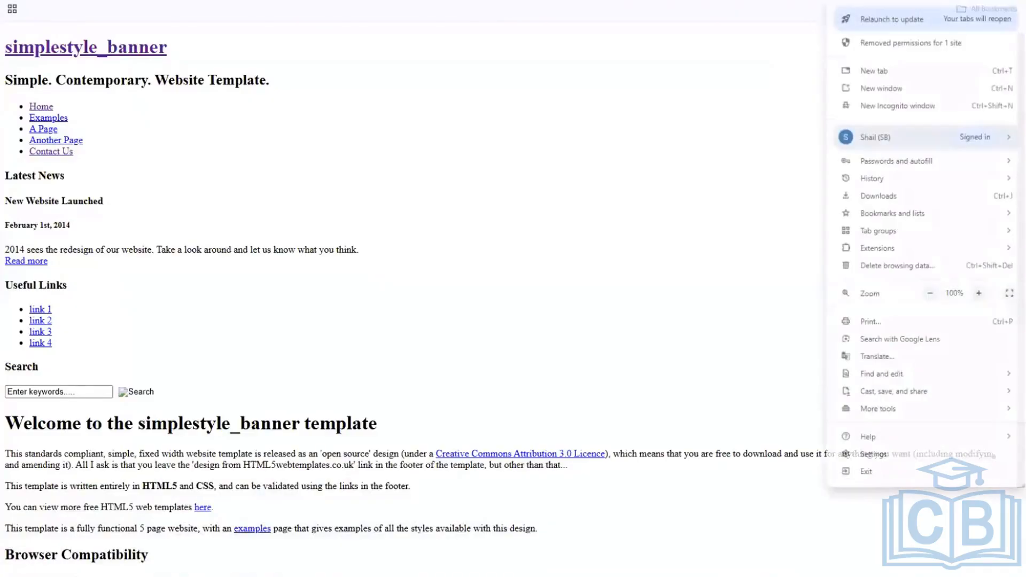
{"action": "left_click", "coordinate": [626, 44]}
{"action": "right_click", "coordinate": [368, 0]}
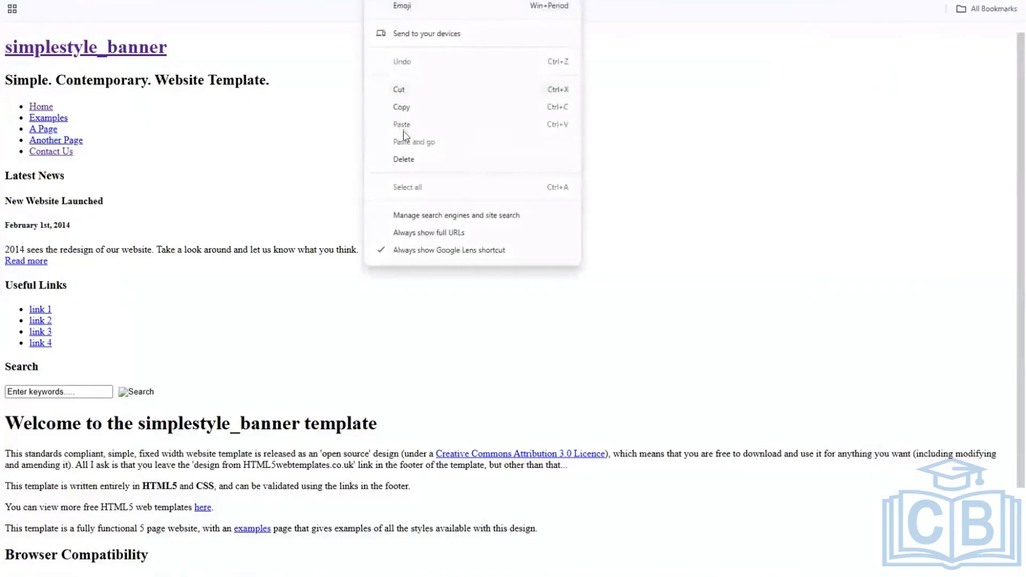
{"action": "left_click", "coordinate": [407, 108]}
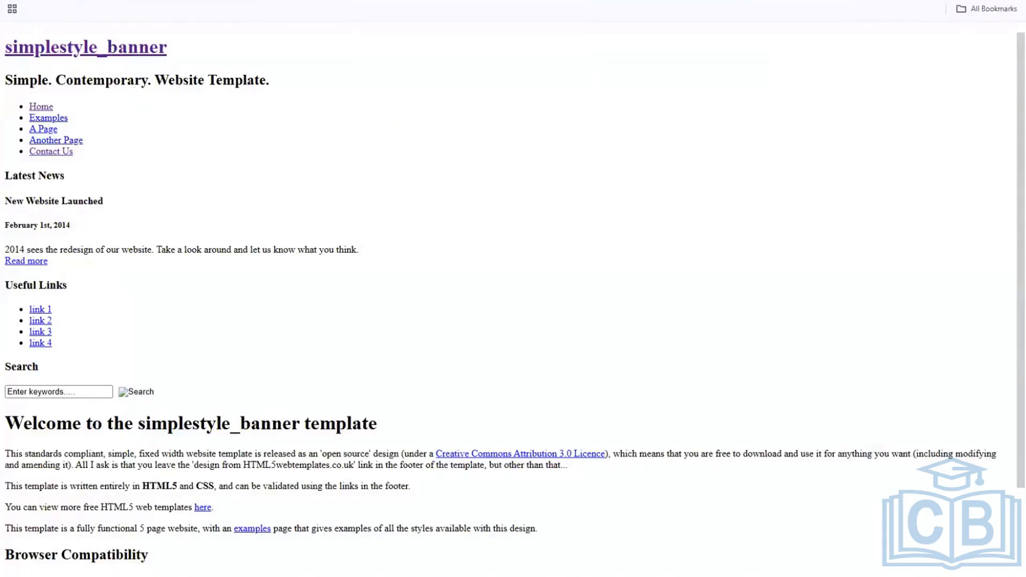
{"action": "left_click", "coordinate": [1012, 1]}
{"action": "left_click", "coordinate": [930, 105]}
{"action": "right_click", "coordinate": [263, 1]}
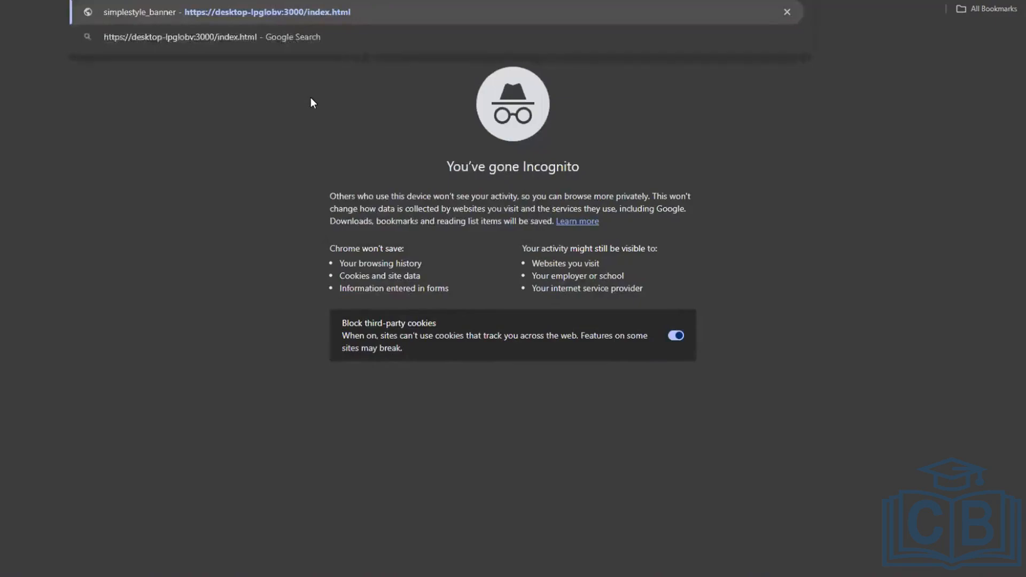
{"action": "key", "text": "Return"}
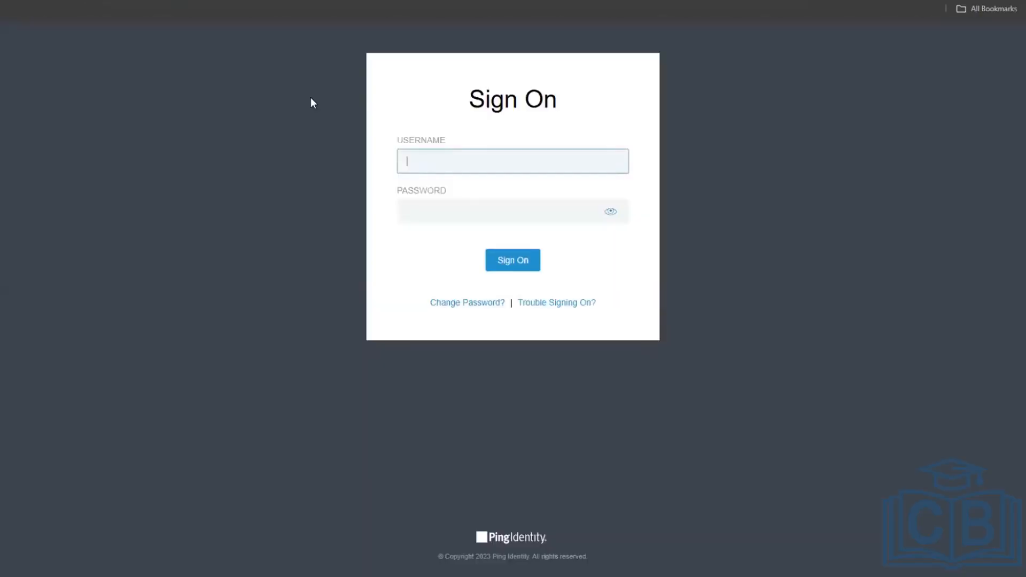
Sign on in the Incognito window with the test account's username and password to test the negated rule
{"action": "type", "text": "bushan"}
{"action": "key", "text": "Tab"}
{"action": "type", "text": "******"}
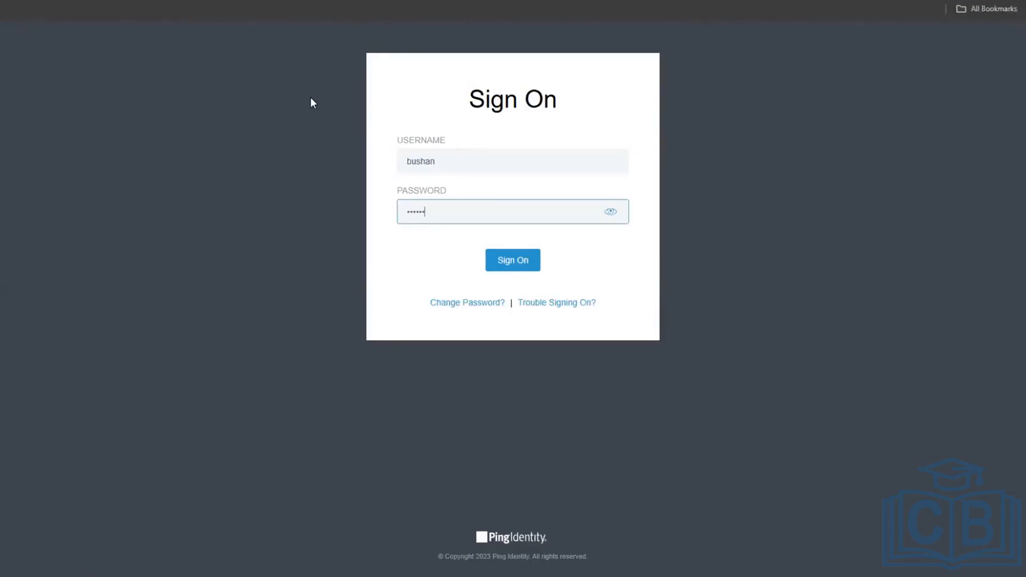
{"action": "type", "text": "***"}
{"action": "left_click", "coordinate": [521, 262]}
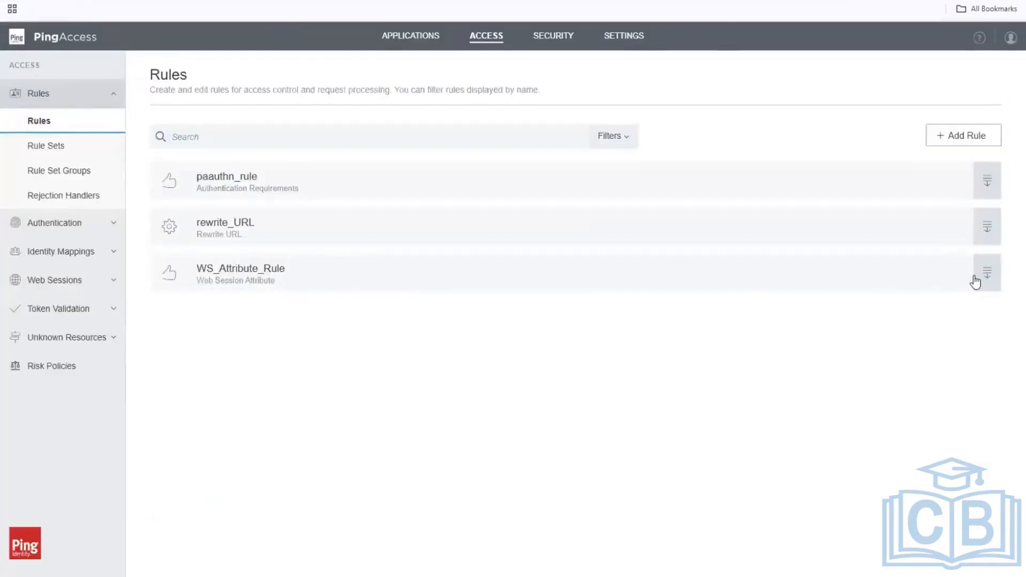
Review the rejection handler options in WS_Attribute_Rule's advanced settings in PingAccess, keeping Default Web Rejection Handler selected
{"action": "left_click", "coordinate": [975, 282]}
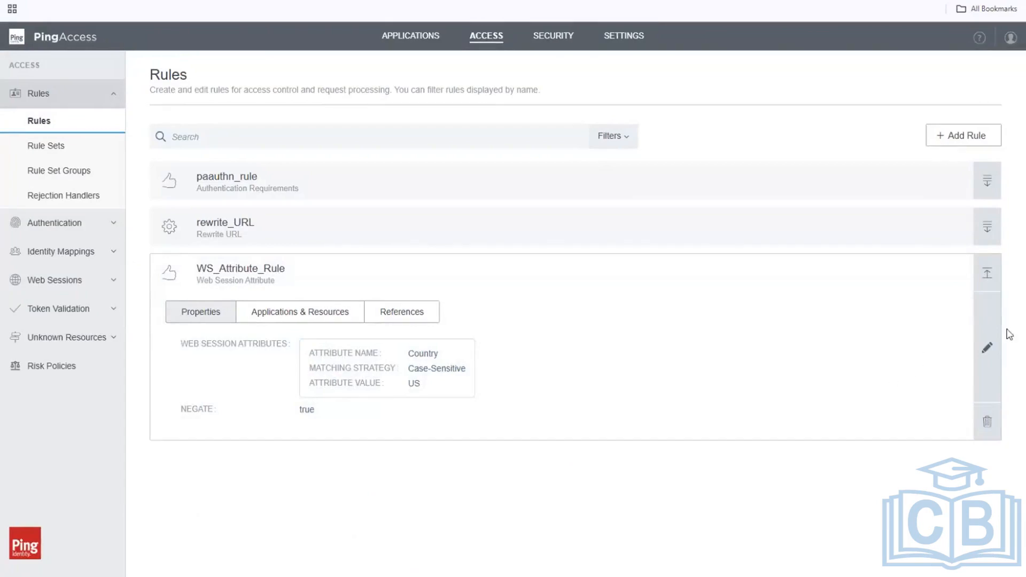
{"action": "left_click", "coordinate": [985, 346]}
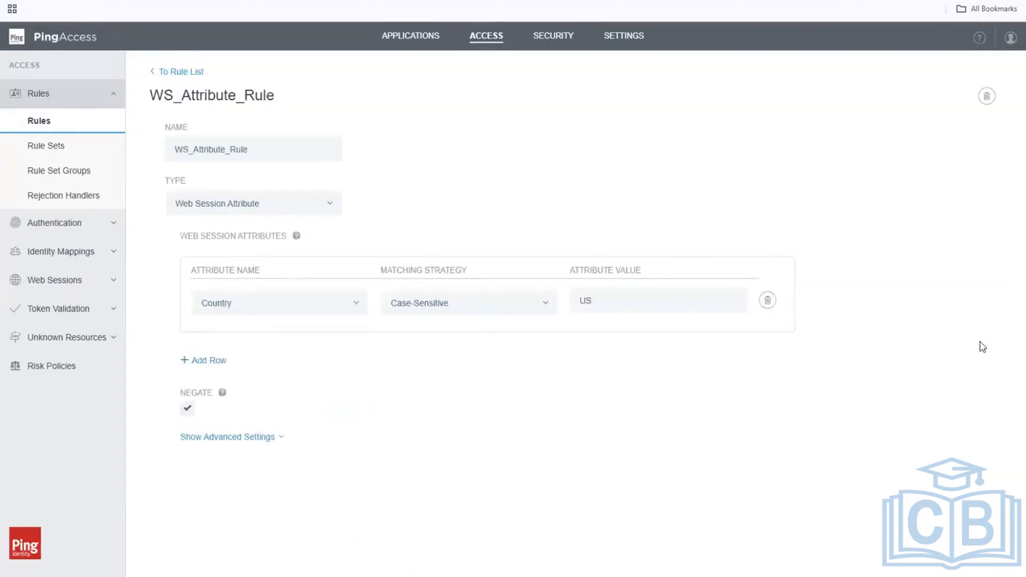
{"action": "left_click", "coordinate": [268, 437]}
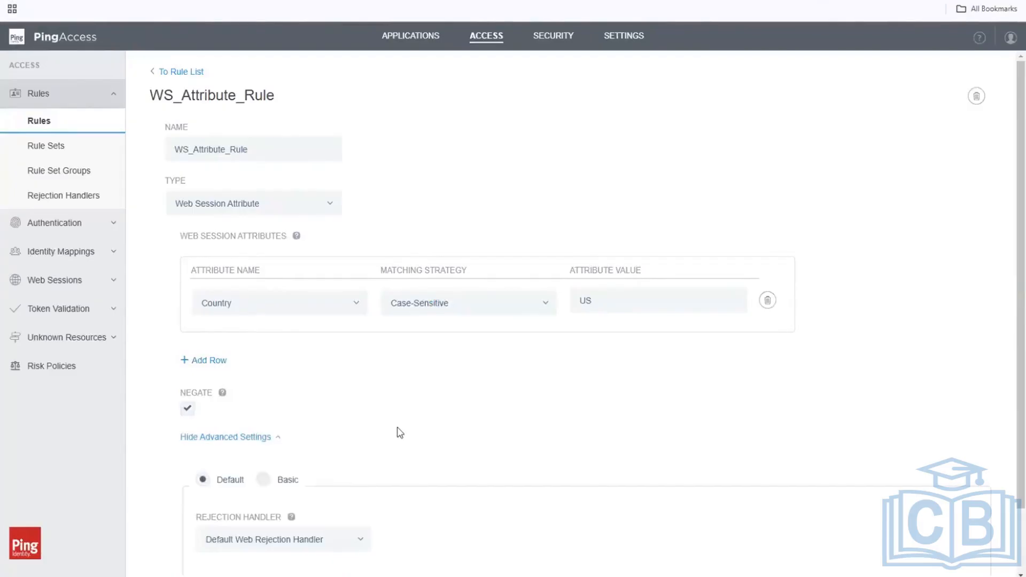
{"action": "scroll", "coordinate": [401, 433], "scroll_direction": "down", "scroll_amount": 2}
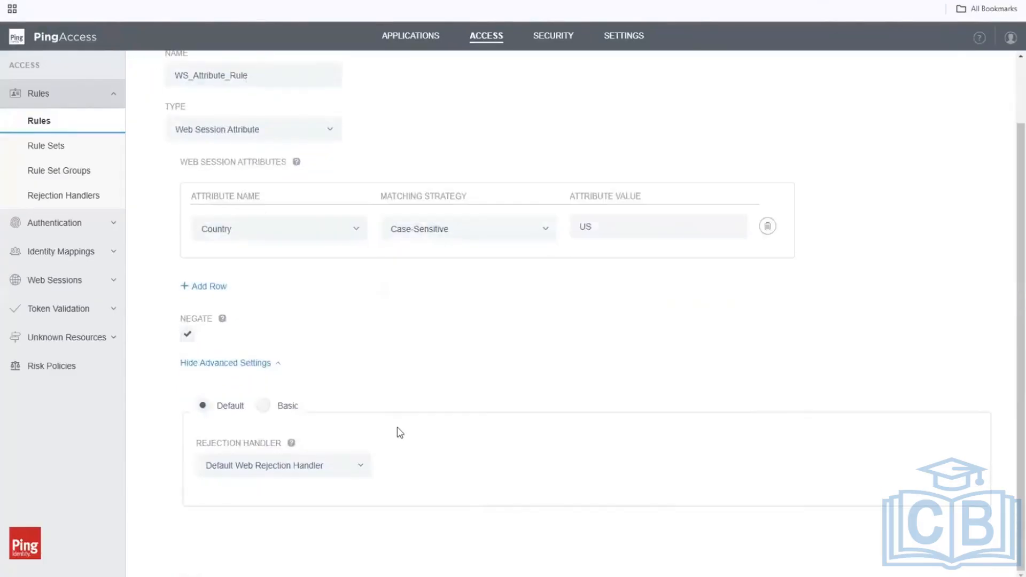
{"action": "left_click", "coordinate": [362, 468]}
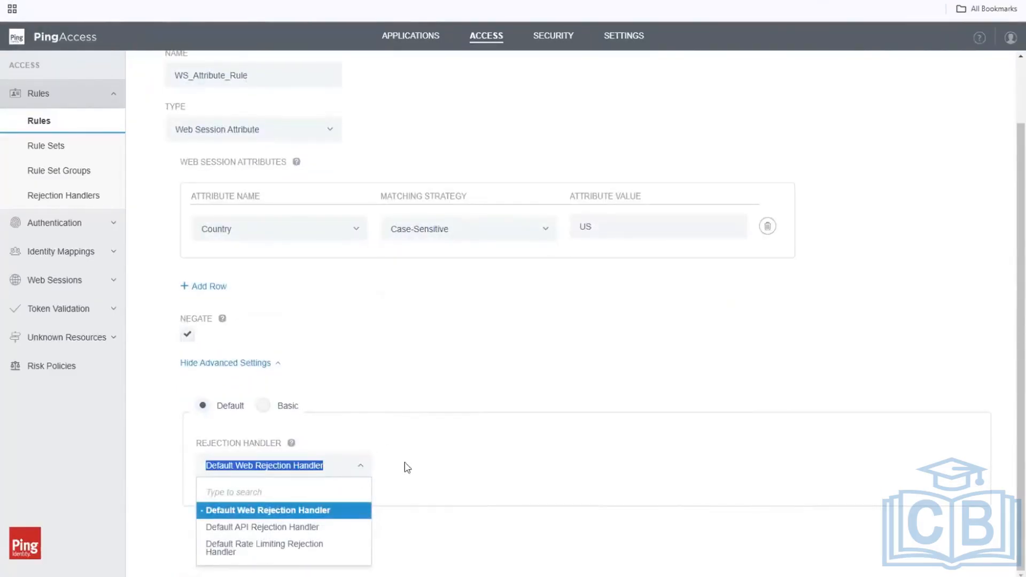
{"action": "left_click", "coordinate": [321, 513]}
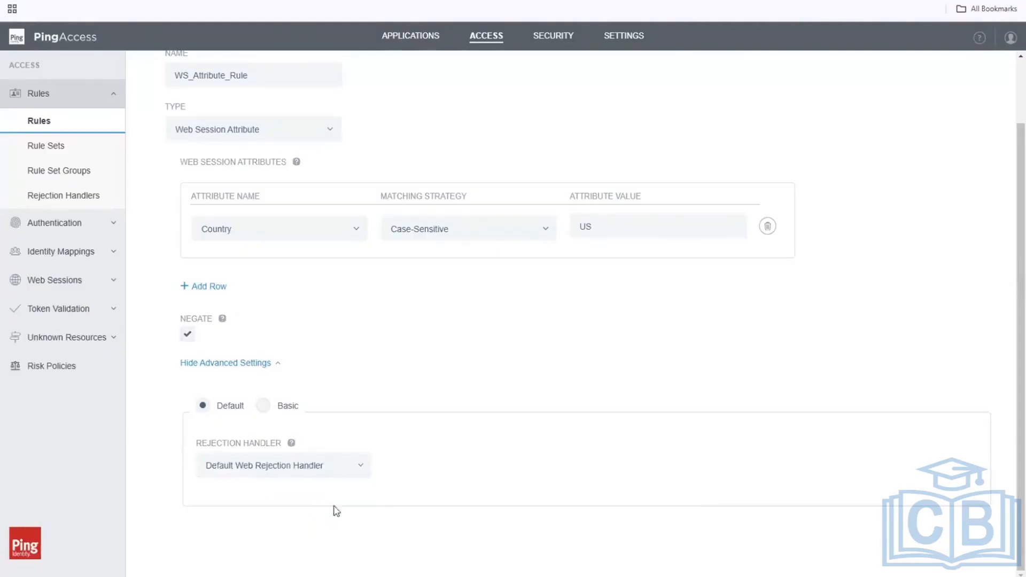
Review the selectable rejection handlers in WS_Attribute_Rule and open the Default API Rejection Handler's configuration to examine its settings
{"action": "left_click", "coordinate": [361, 470]}
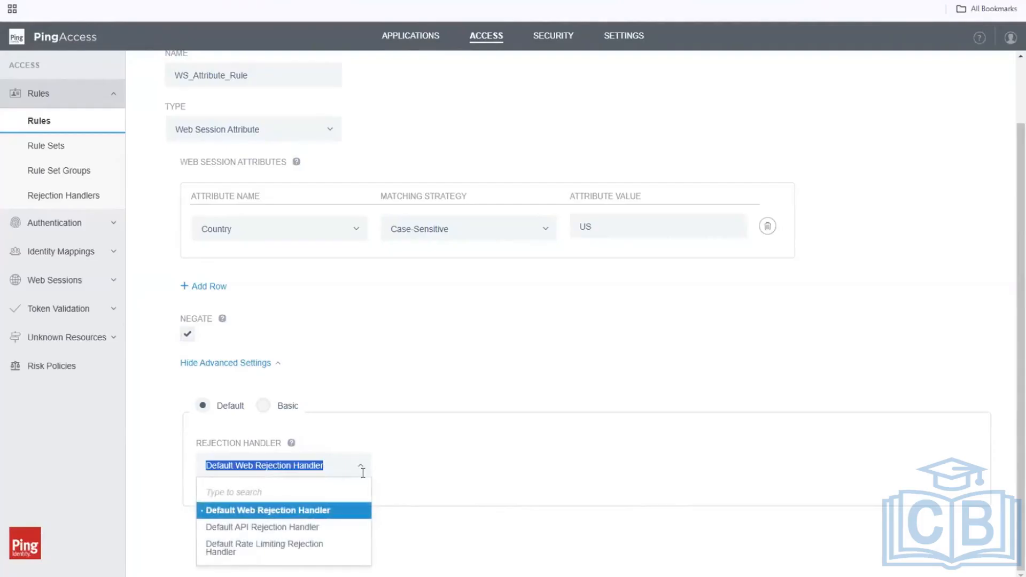
{"action": "left_click", "coordinate": [362, 476]}
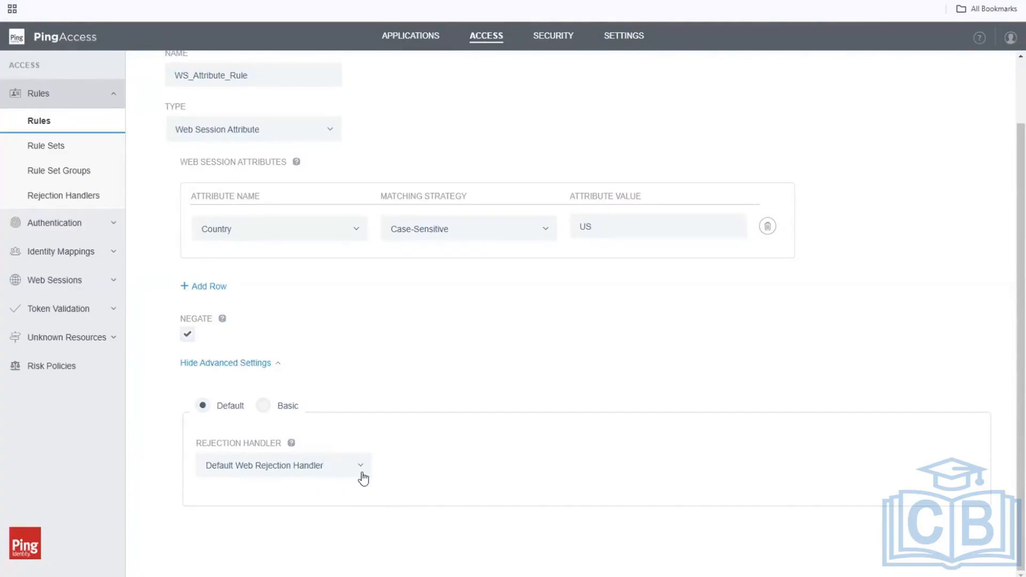
{"action": "left_click", "coordinate": [81, 198]}
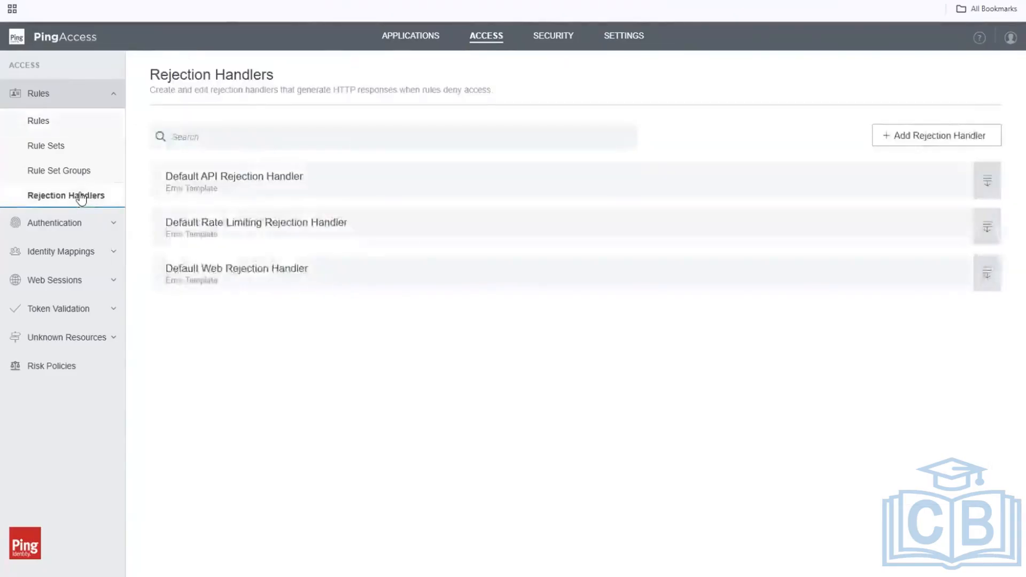
{"action": "left_click", "coordinate": [989, 177]}
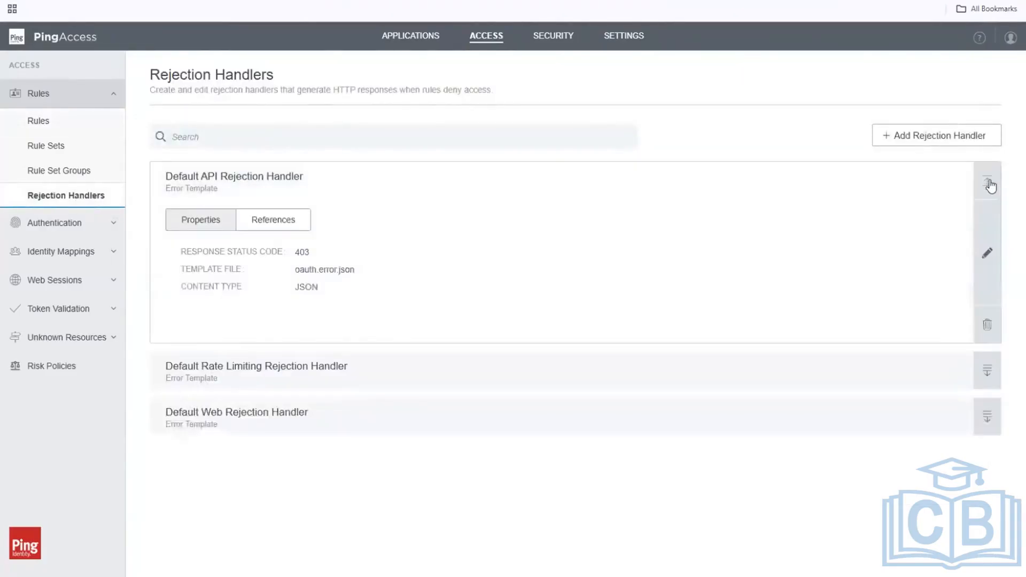
{"action": "left_click", "coordinate": [988, 256]}
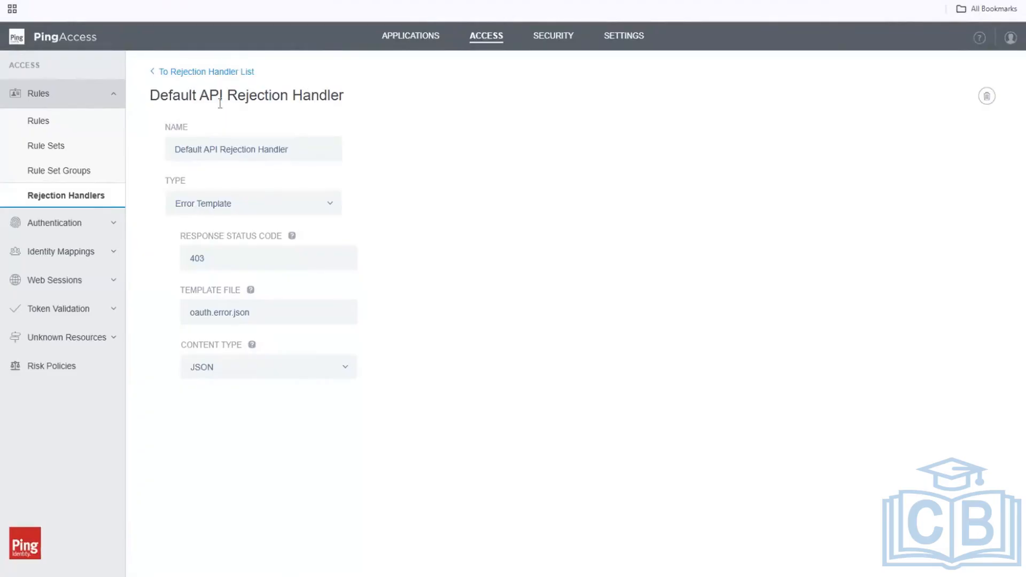
Open the Default Web Rejection Handler's configuration and examine its response status code, template file and content type
{"action": "left_click", "coordinate": [46, 196]}
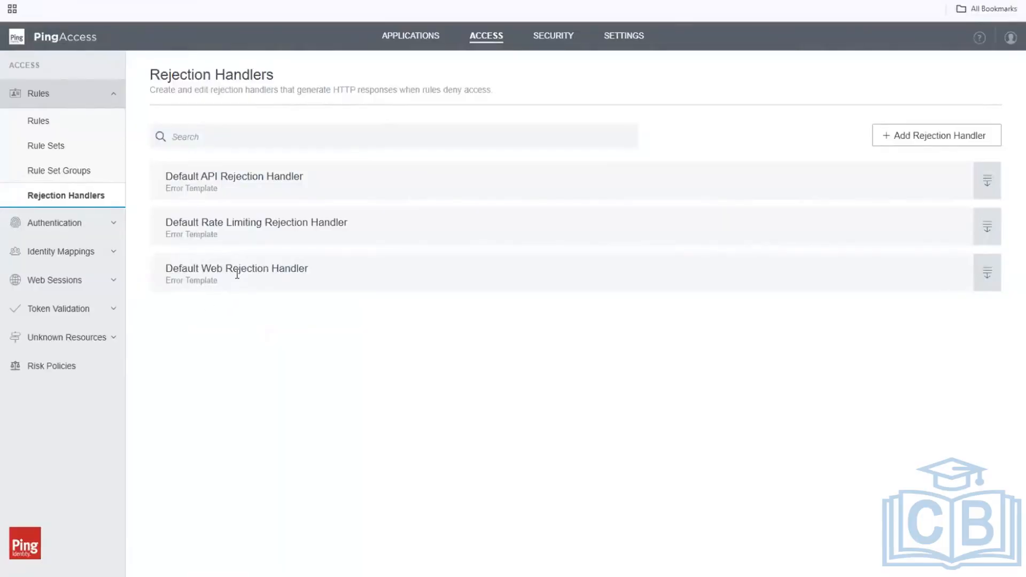
{"action": "left_click", "coordinate": [986, 278]}
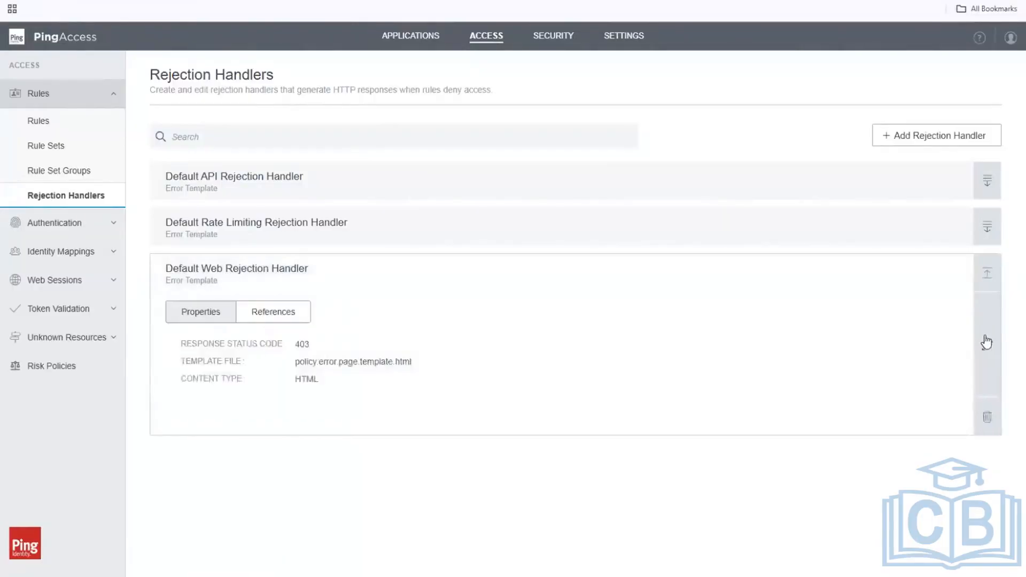
{"action": "left_click", "coordinate": [984, 337]}
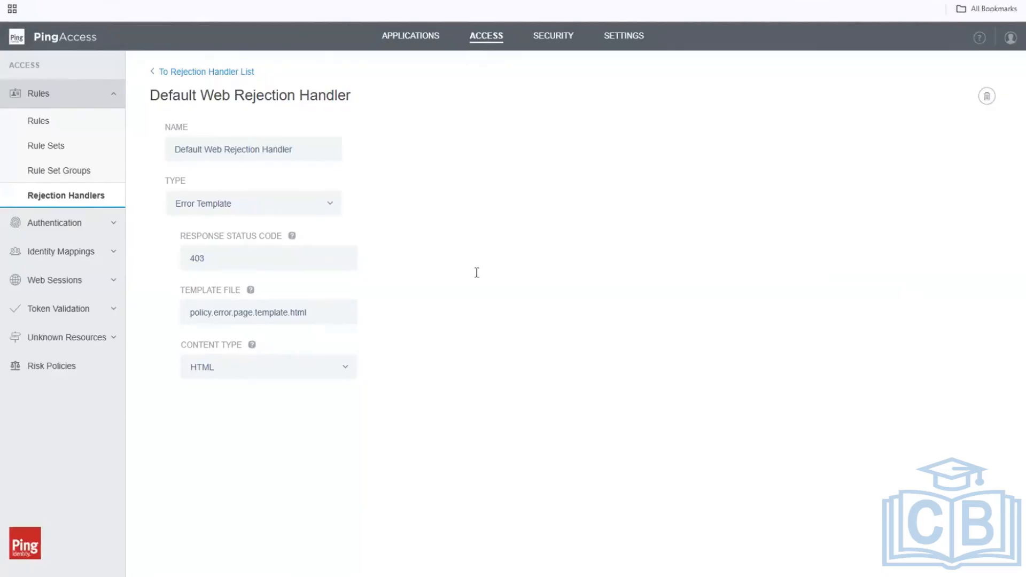
{"action": "left_click", "coordinate": [251, 319]}
Try TEXT as the Default Web Rejection Handler's content type, restoring HTML before returning to the rejection handler list
{"action": "left_click", "coordinate": [349, 368]}
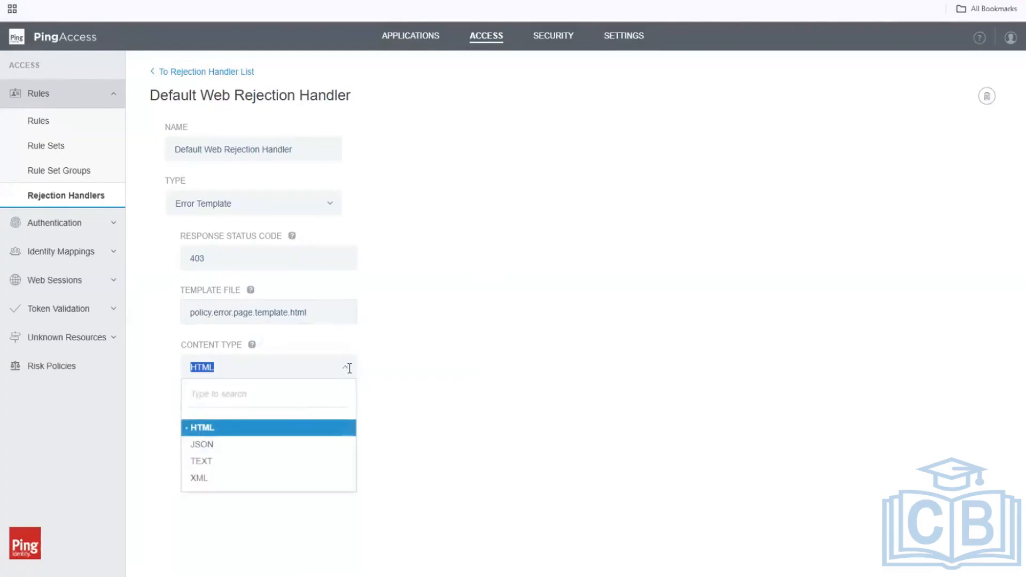
{"action": "left_click", "coordinate": [211, 460]}
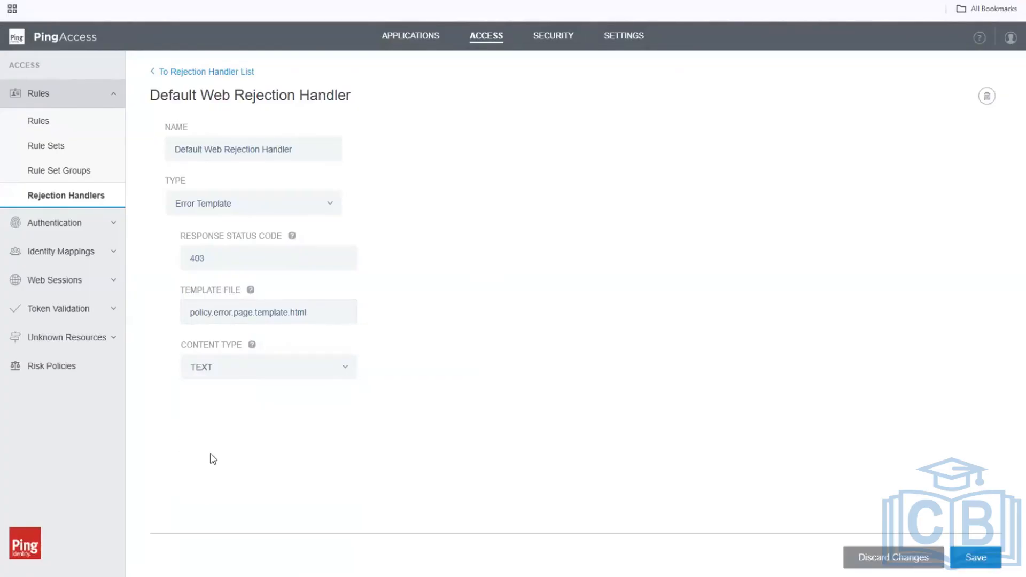
{"action": "left_click", "coordinate": [346, 366]}
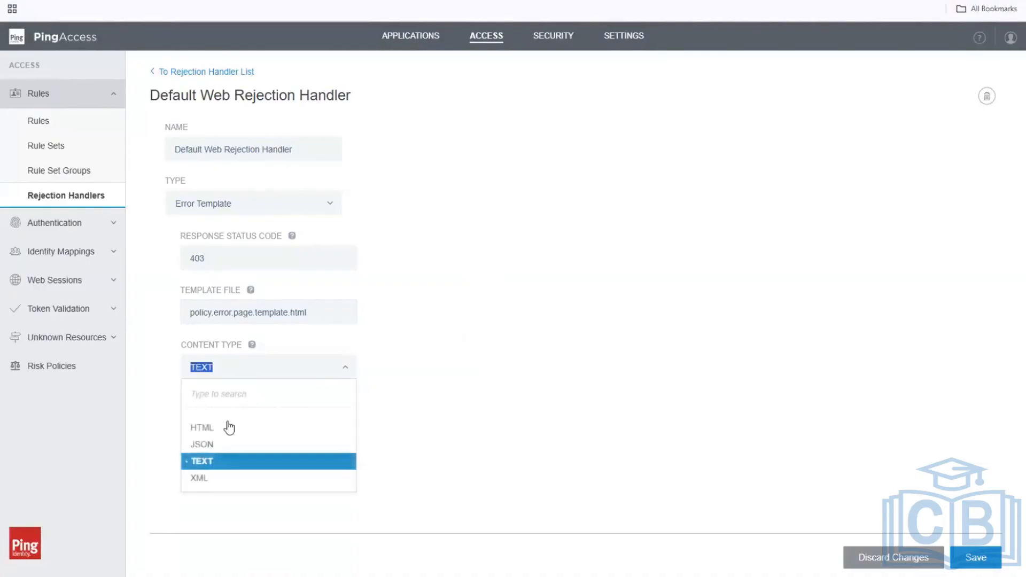
{"action": "left_click", "coordinate": [229, 427]}
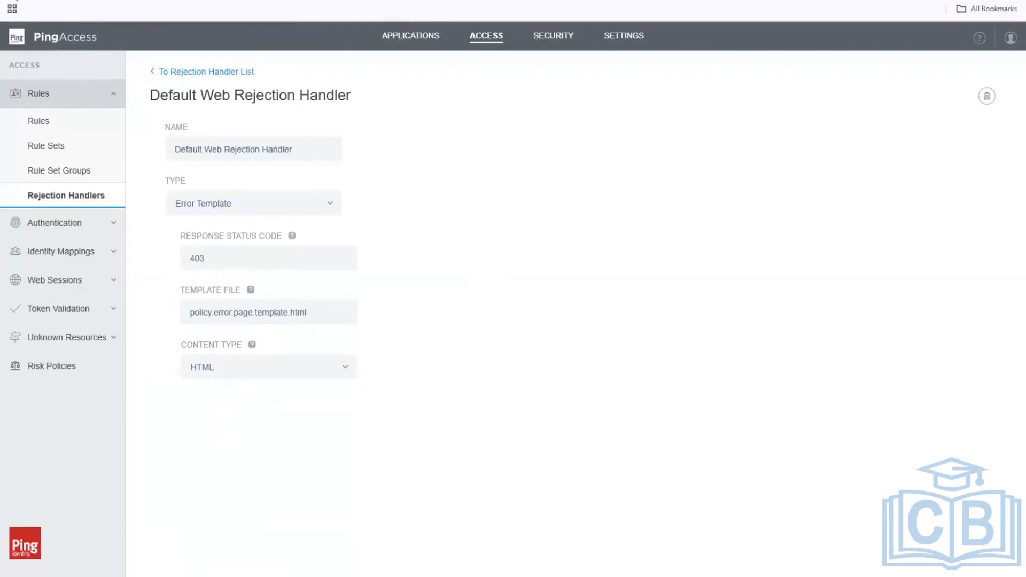
{"action": "key", "text": "alt+Left"}
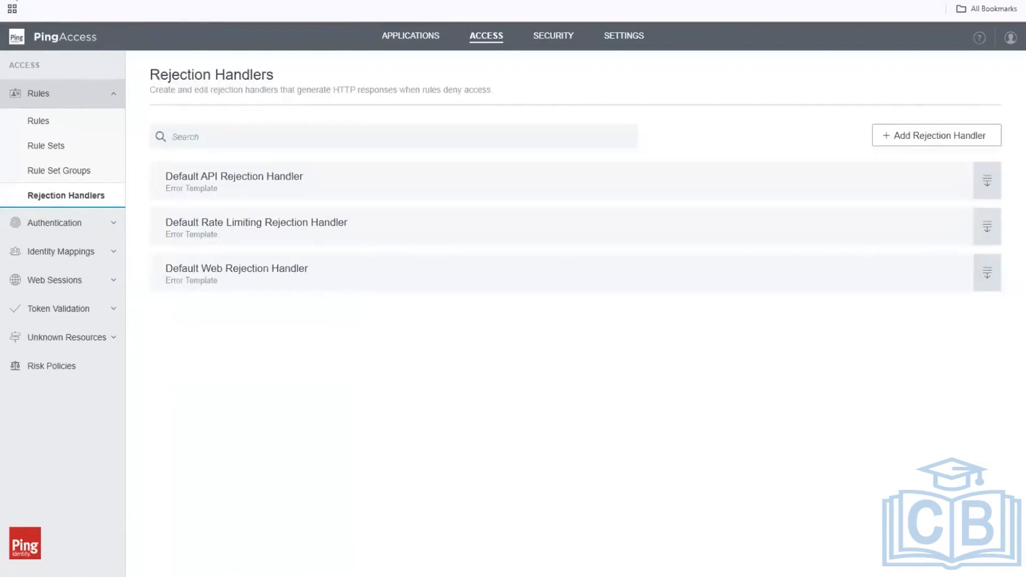